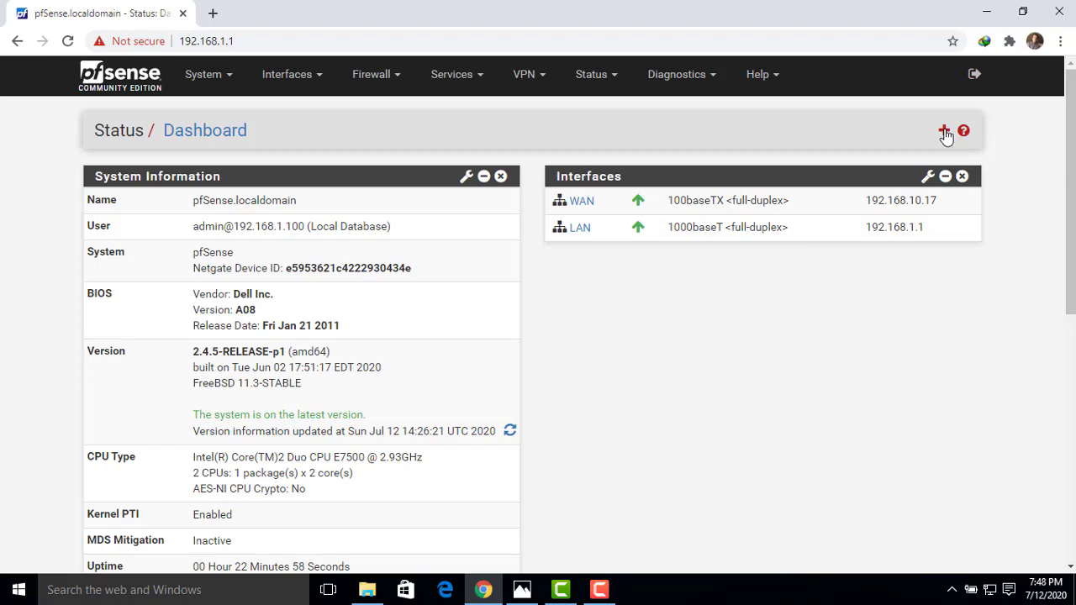
# Add the Traffic Graphs widget to the dashboard from Available Widgets.
pyautogui.click(140, 287)
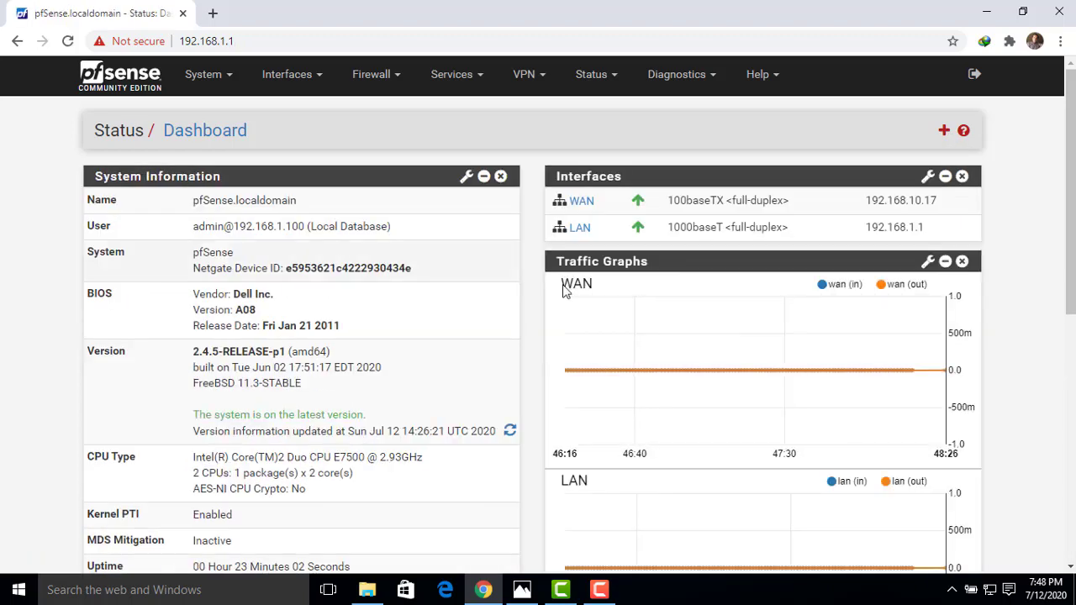
pyautogui.moveTo(1072, 234); pyautogui.dragTo(1072, 290)
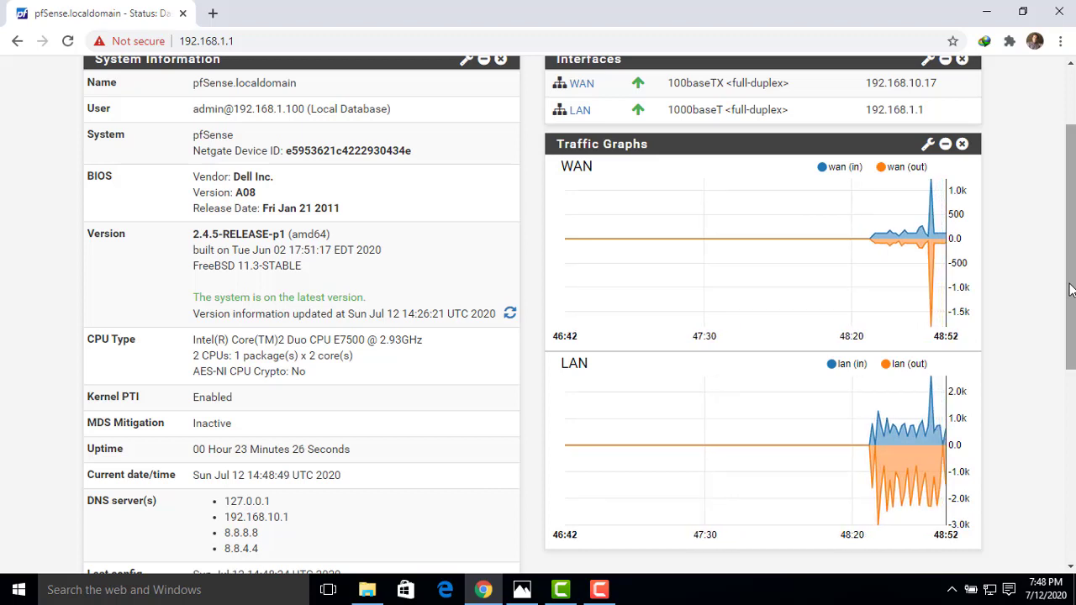
pyautogui.moveTo(1071, 290); pyautogui.dragTo(1071, 301)
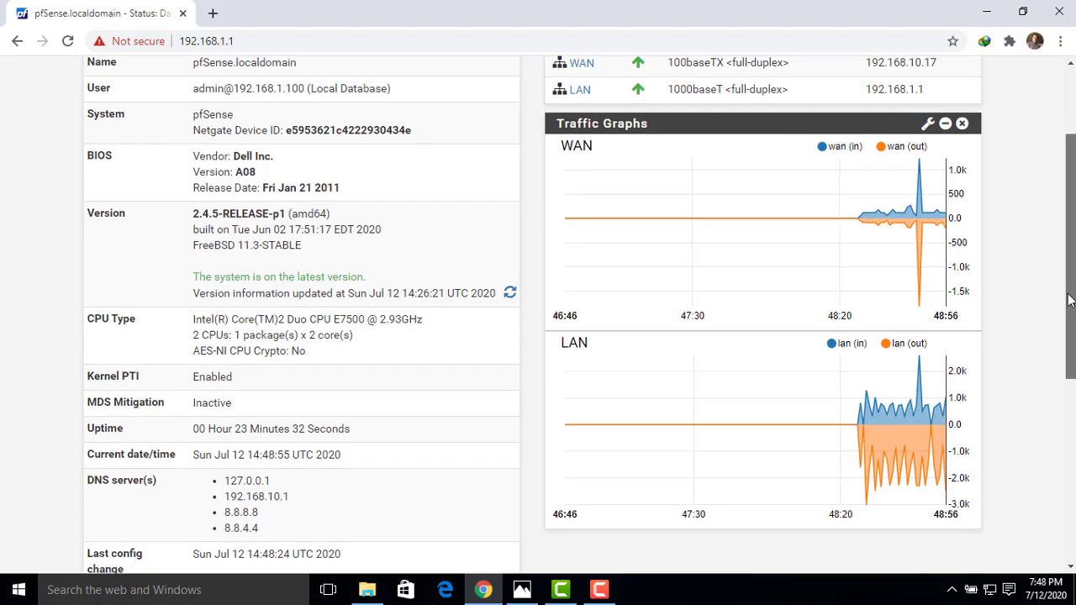
# Set the Traffic Graphs widget to Inverse Off and Unit Size Bytes, then save.
pyautogui.click(929, 127)
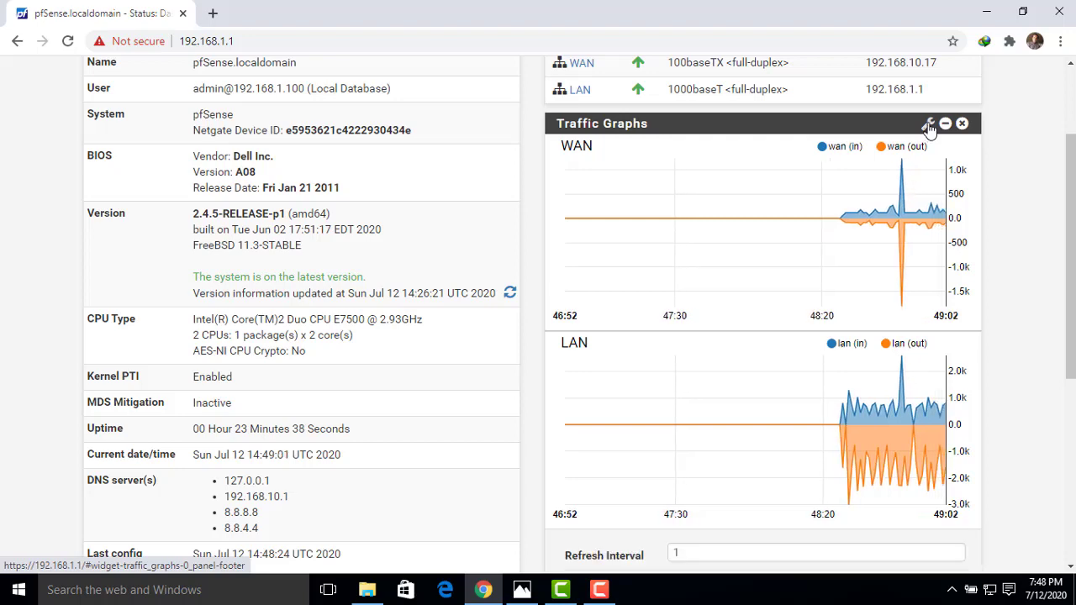
pyautogui.moveTo(1072, 220); pyautogui.dragTo(1070, 341)
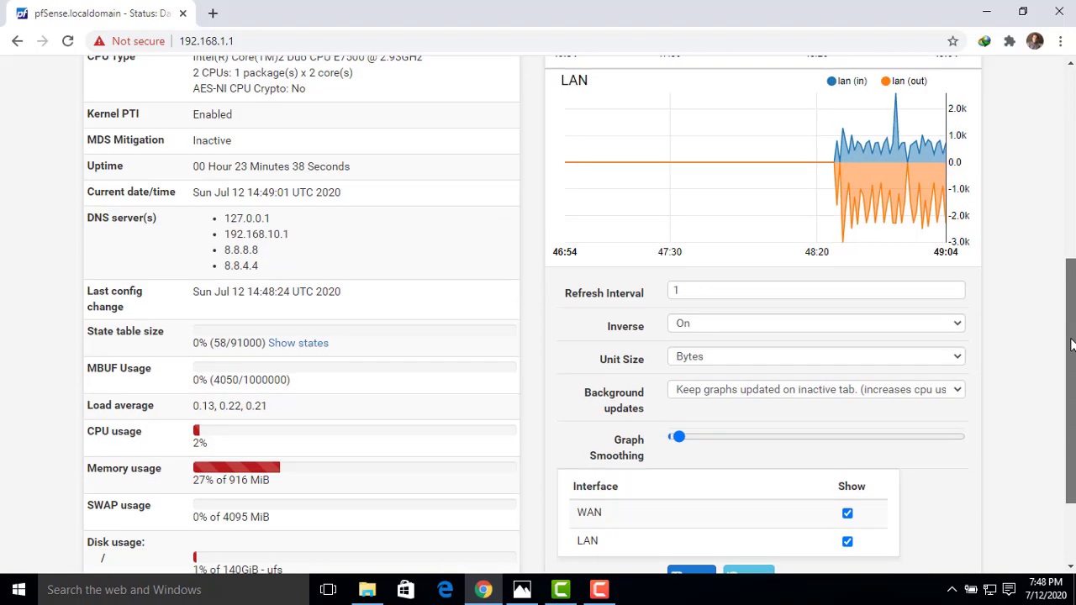
pyautogui.click(691, 324)
pyautogui.click(688, 355)
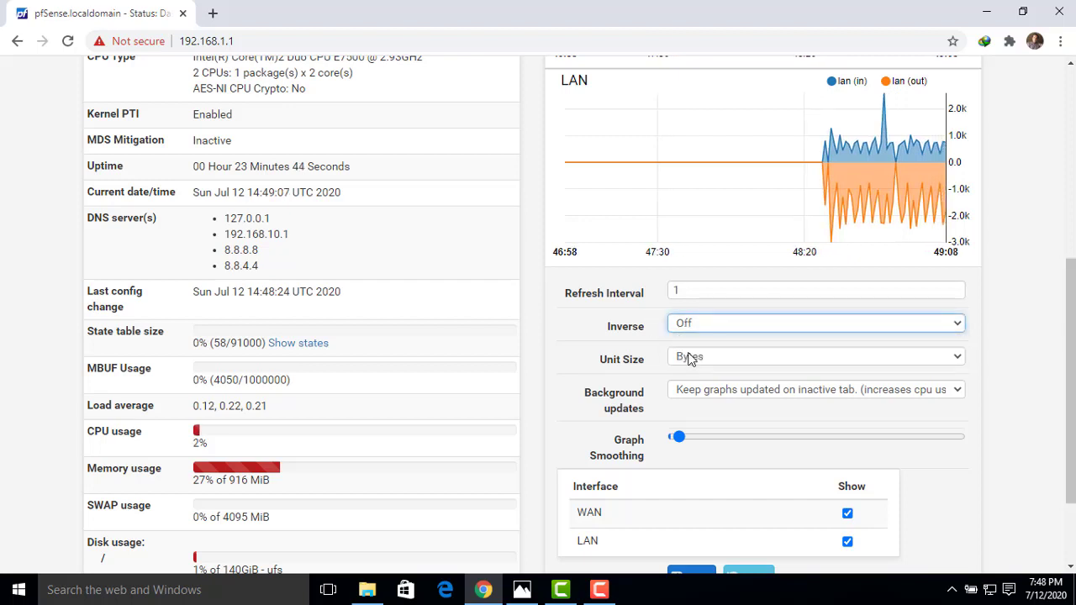
pyautogui.click(699, 362)
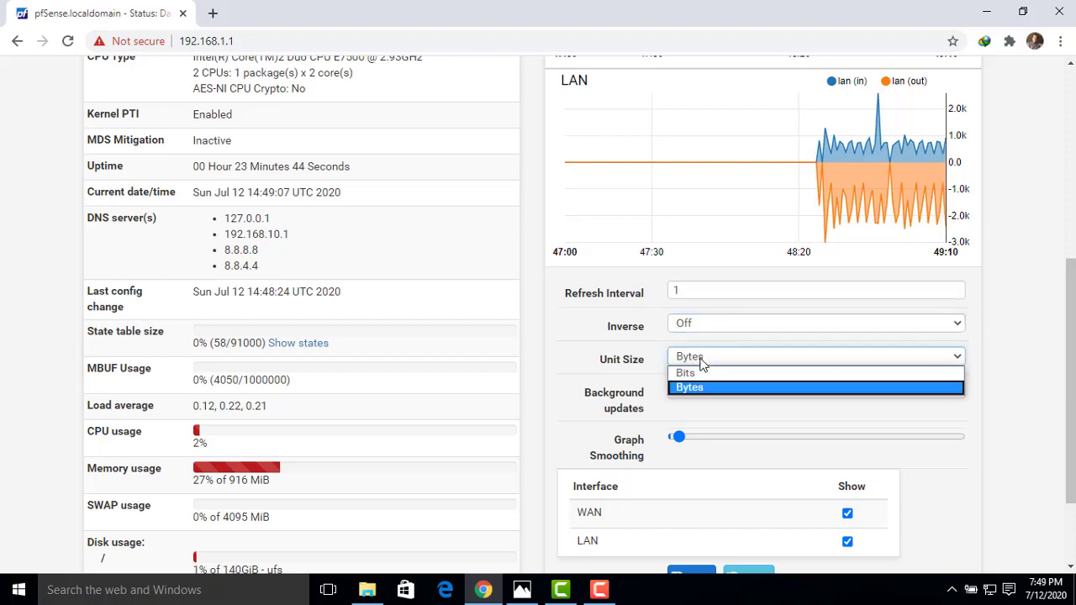
pyautogui.click(692, 373)
pyautogui.click(695, 357)
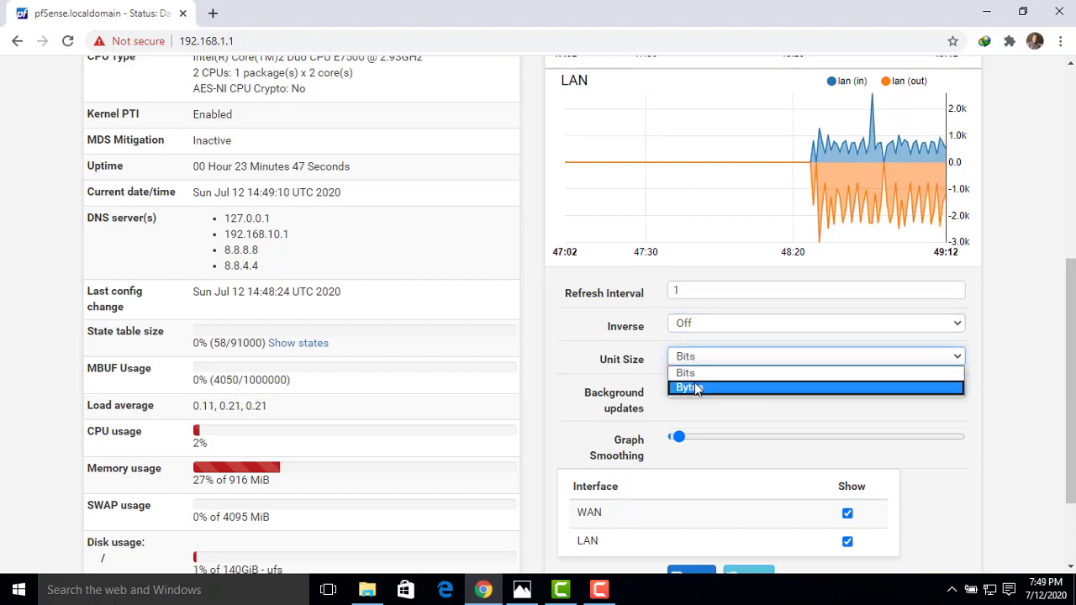
pyautogui.click(689, 387)
pyautogui.moveTo(1073, 326); pyautogui.dragTo(1055, 416)
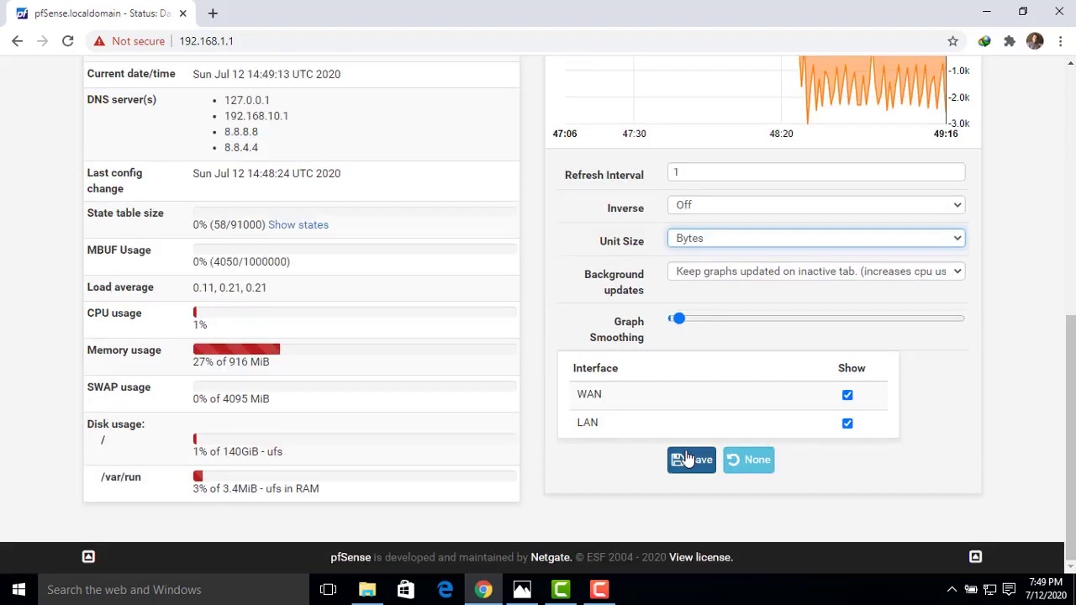
pyautogui.click(685, 454)
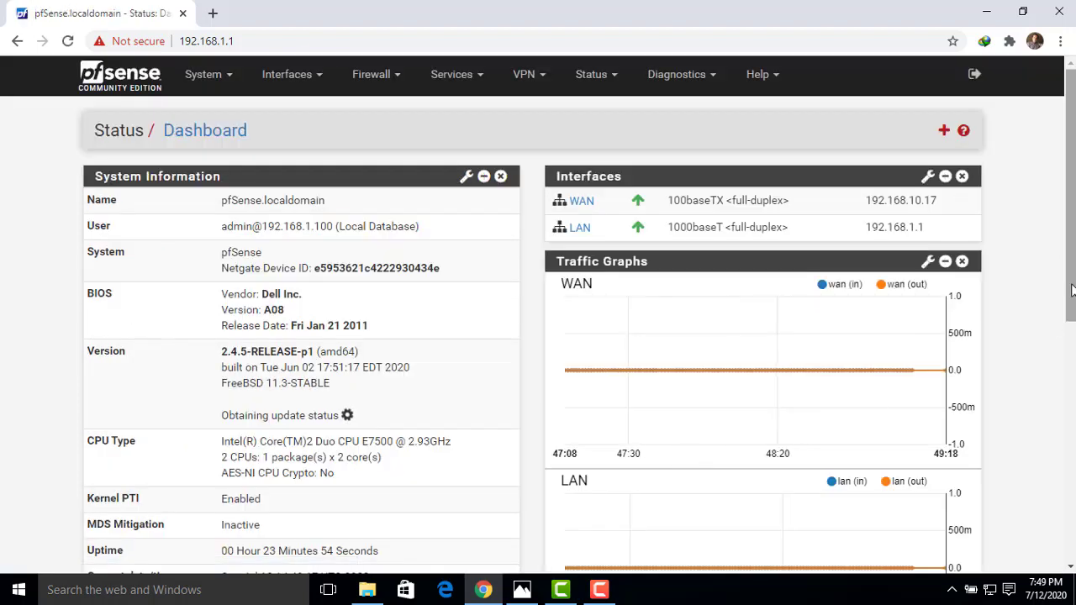
pyautogui.scroll(-1, 1071, 331)
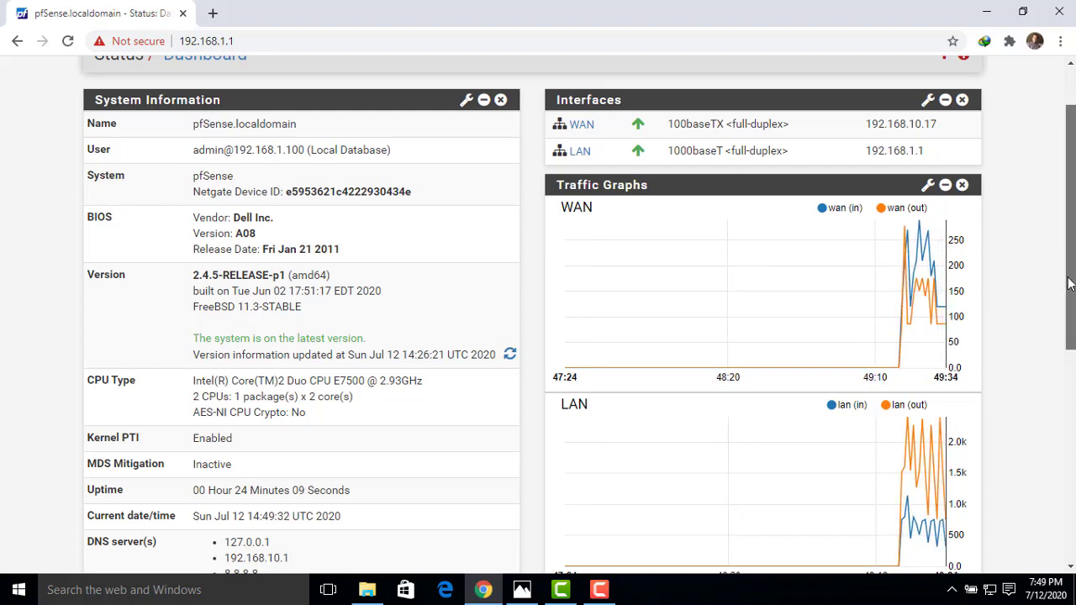
pyautogui.moveTo(1070, 284); pyautogui.dragTo(1071, 253)
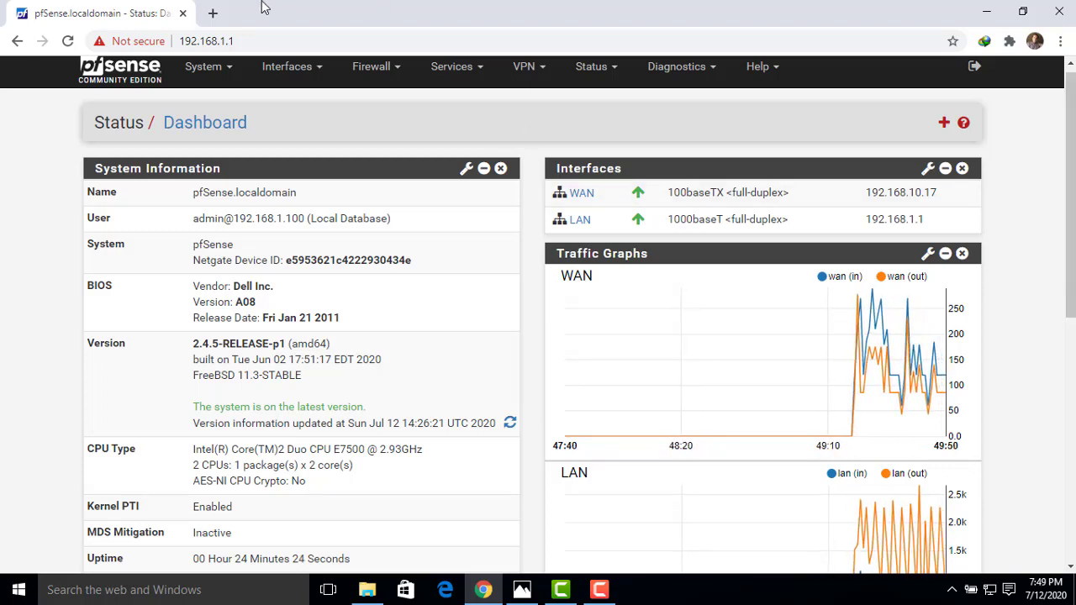
pyautogui.click(211, 11)
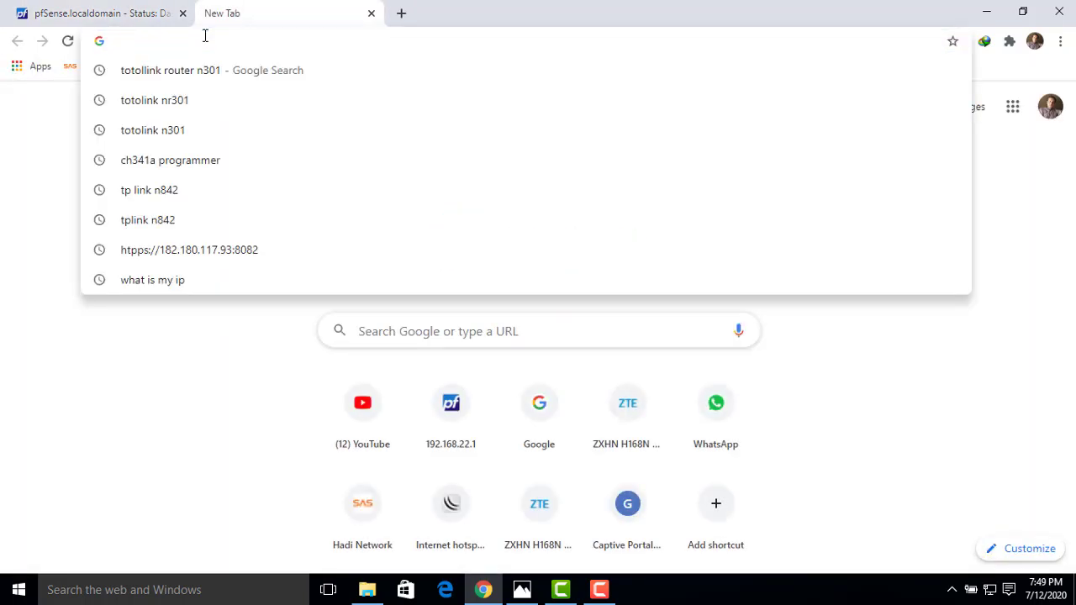
pyautogui.write('goo')
pyautogui.press('Return')
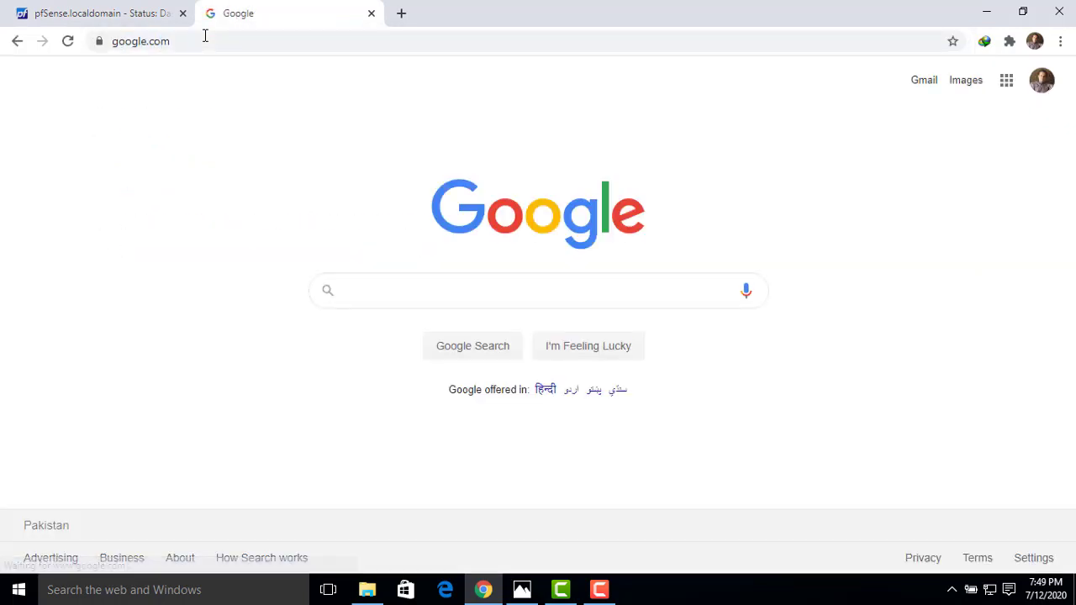
pyautogui.click(370, 14)
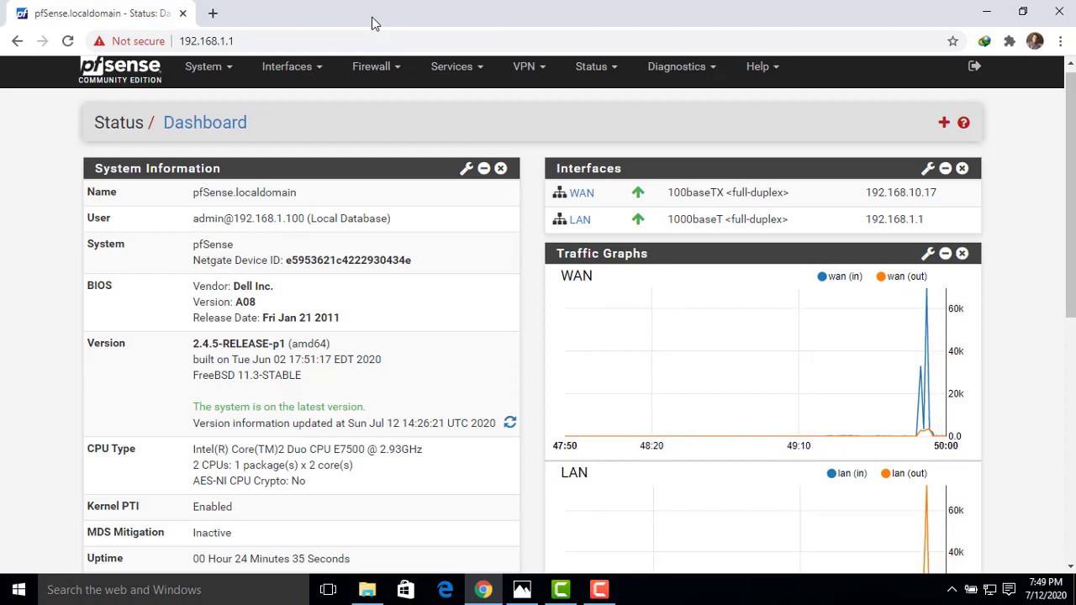
pyautogui.click(384, 78)
# Disable the IPv4 'Default allow LAN to any' rule under Firewall > Rules > LAN and apply.
pyautogui.click(372, 149)
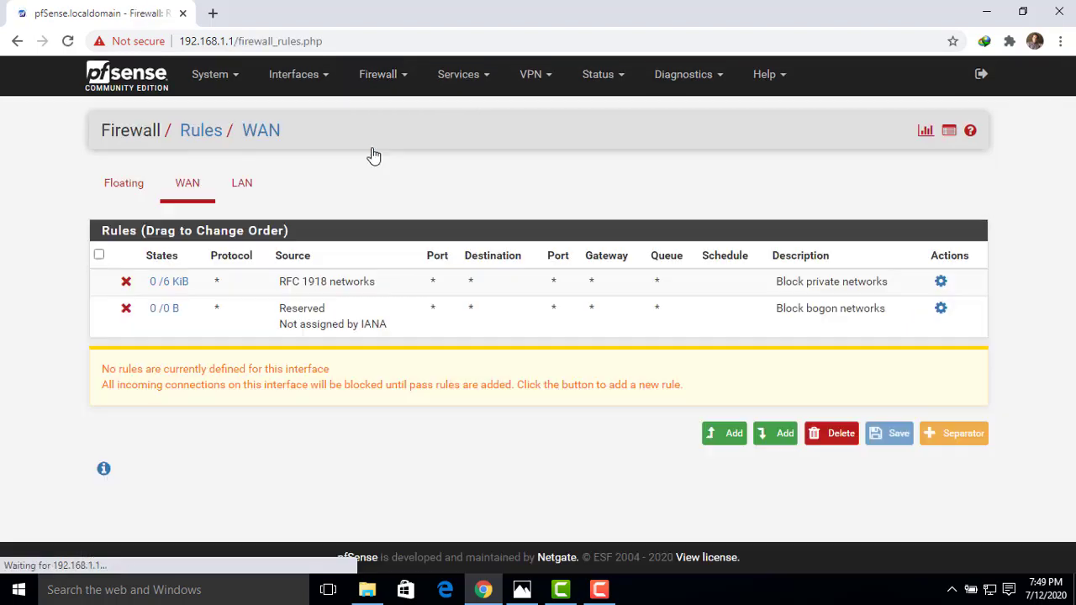
pyautogui.click(246, 187)
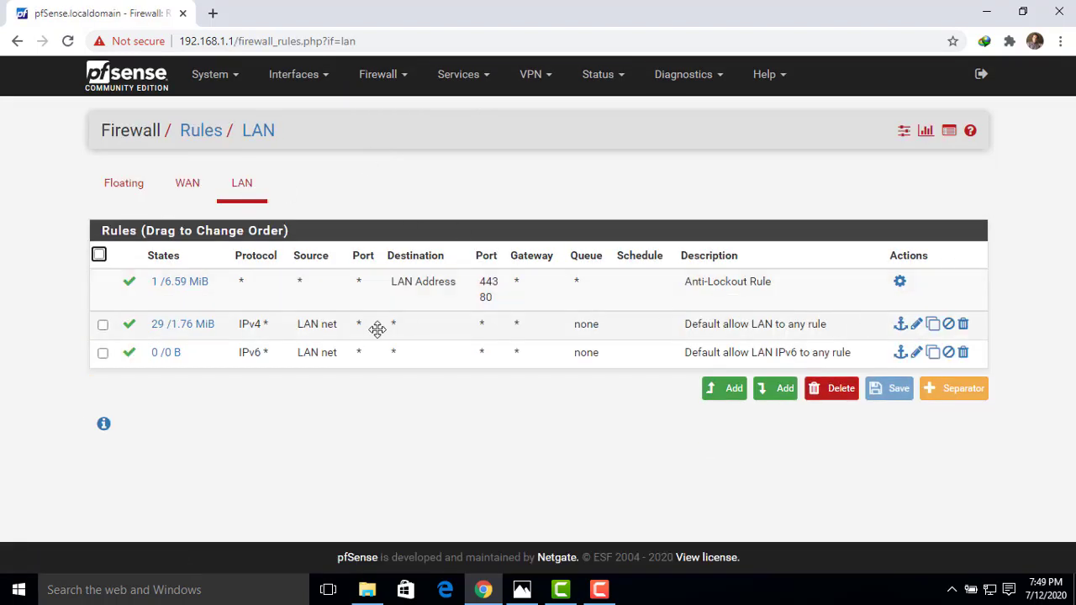
pyautogui.click(916, 326)
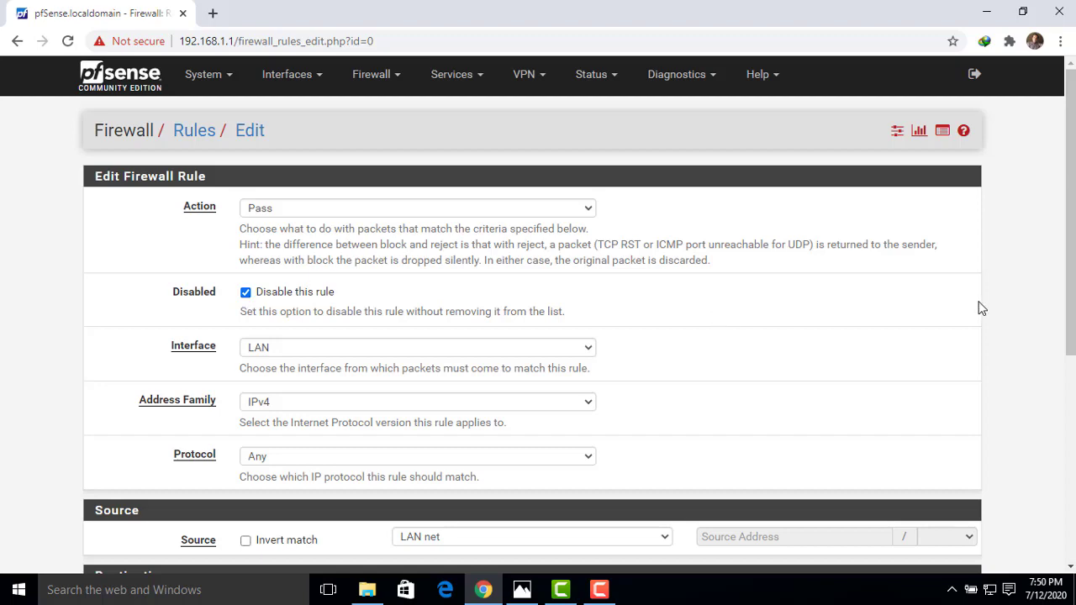
pyautogui.moveTo(1072, 229); pyautogui.dragTo(1066, 431)
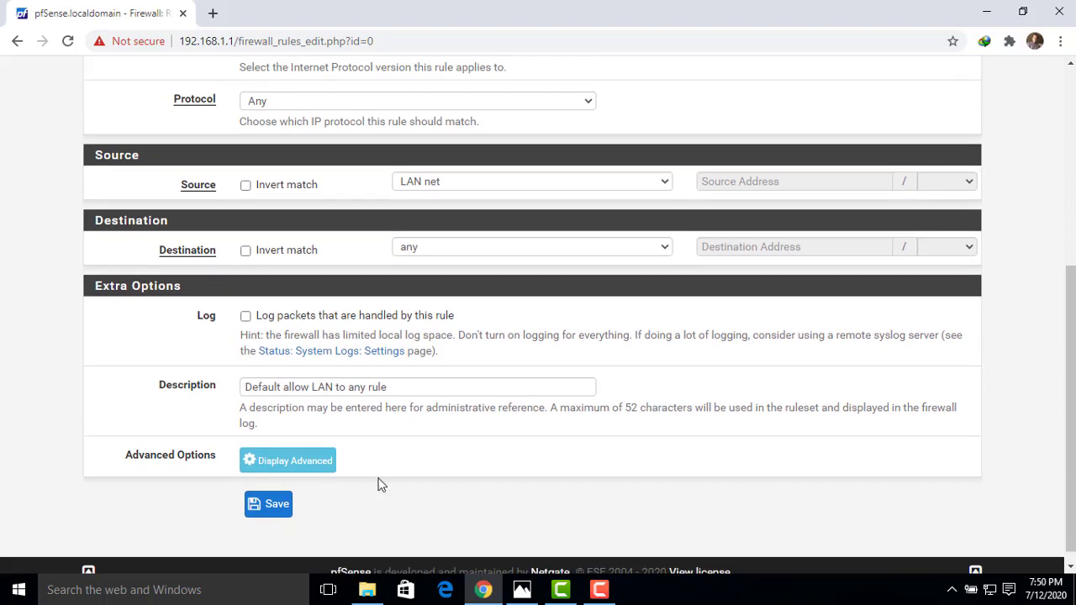
pyautogui.click(282, 507)
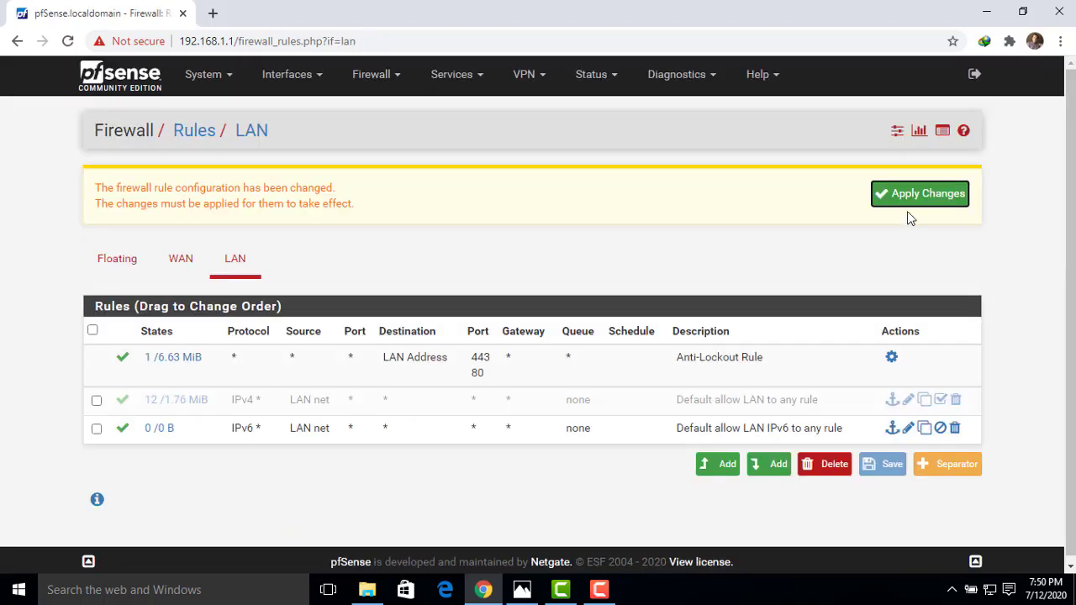
pyautogui.click(904, 206)
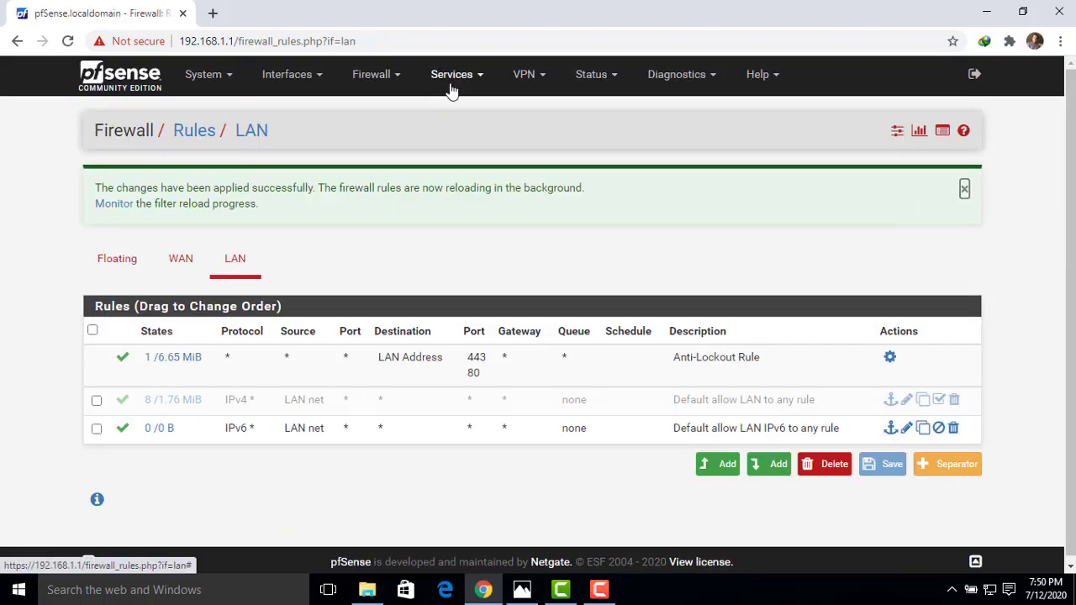
pyautogui.click(213, 13)
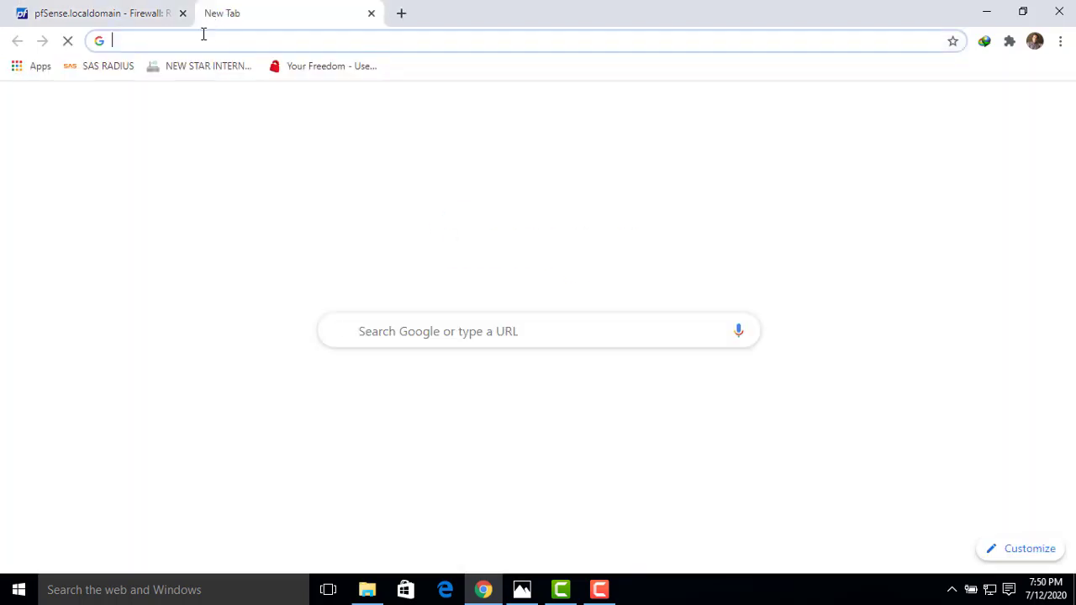
# Load google.com in the new tab to test browsing.
pyautogui.write('goo')
pyautogui.press('Return')
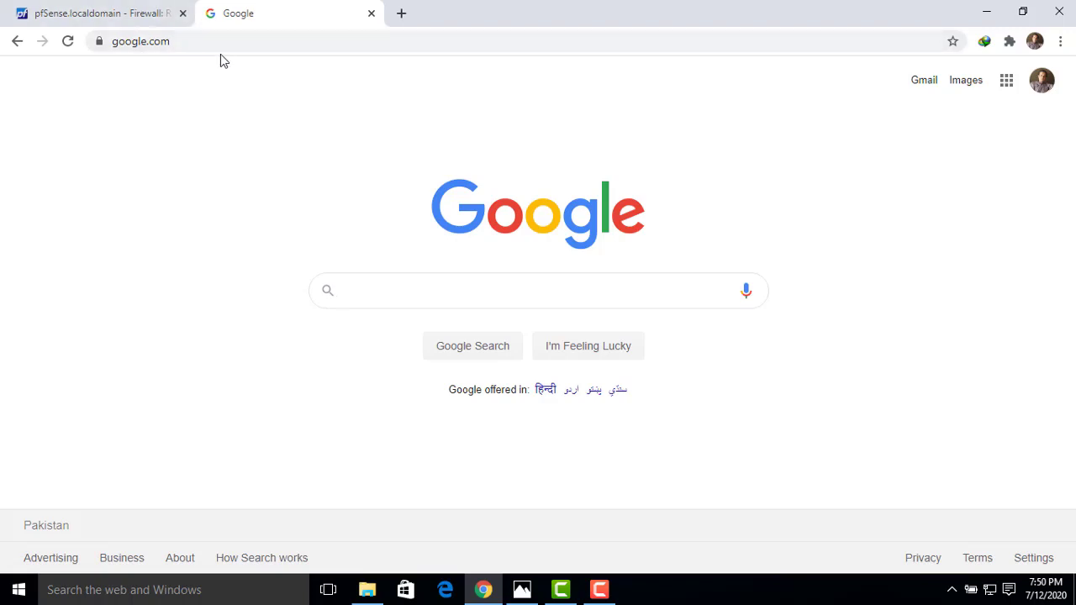
pyautogui.click(135, 14)
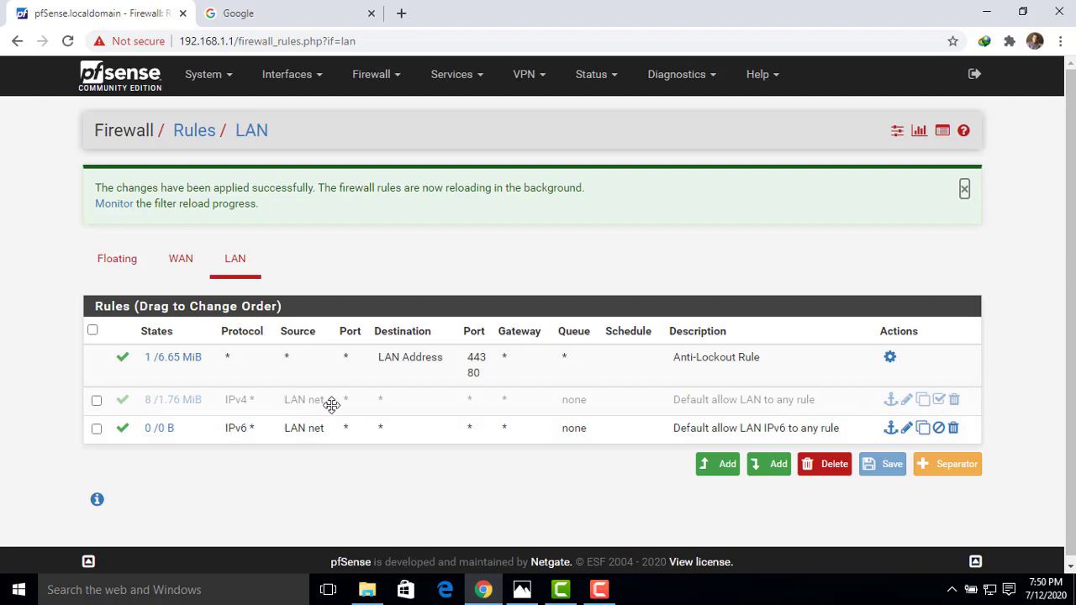
# Open YouTube in another tab, close the Google tab, and return to the pfSense tab.
pyautogui.click(401, 13)
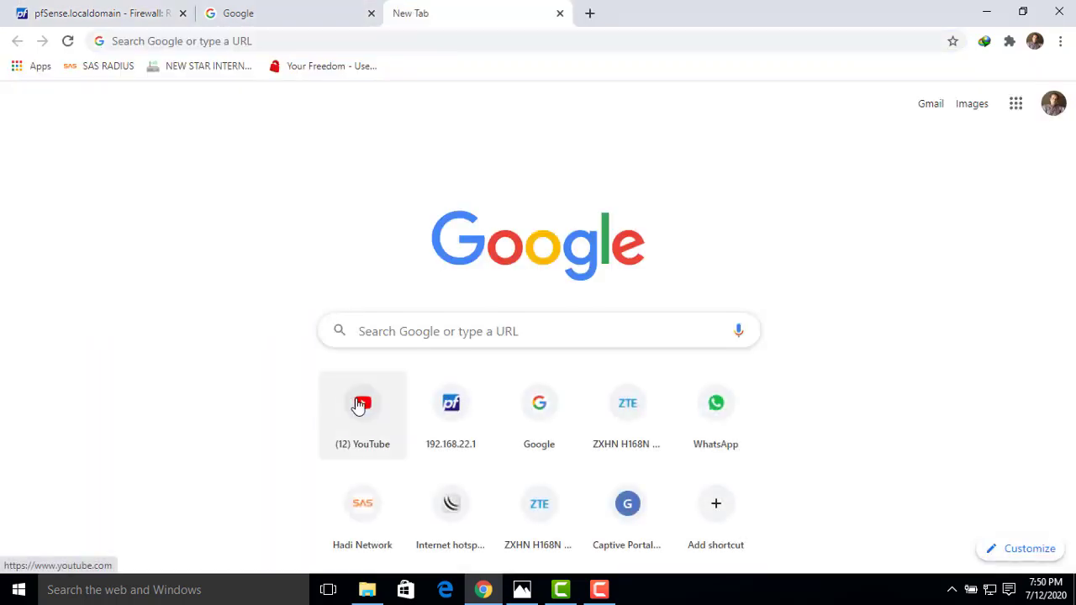
pyautogui.click(359, 407)
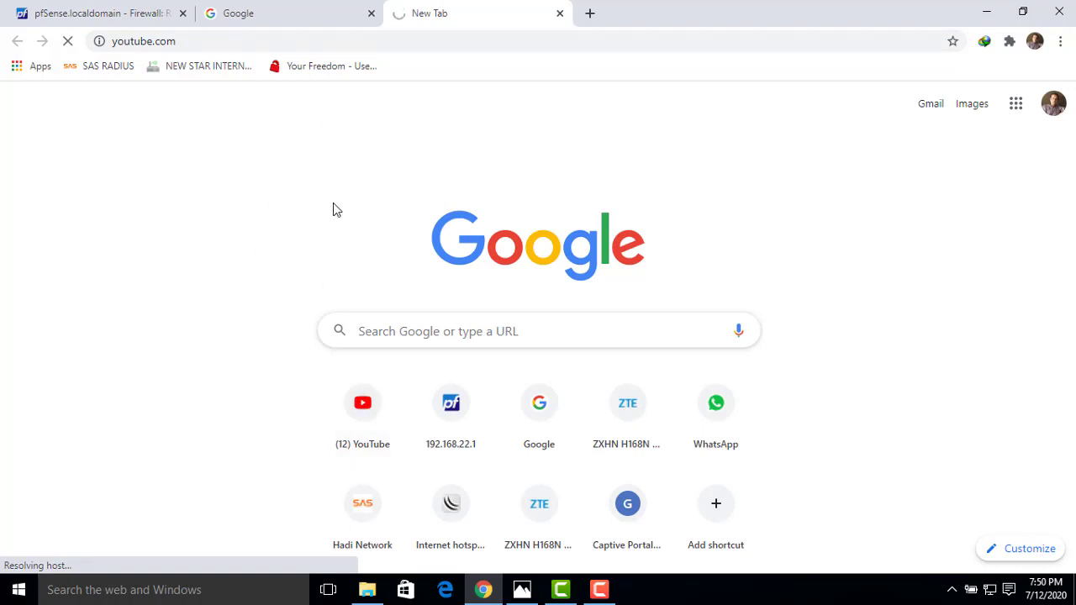
pyautogui.click(371, 13)
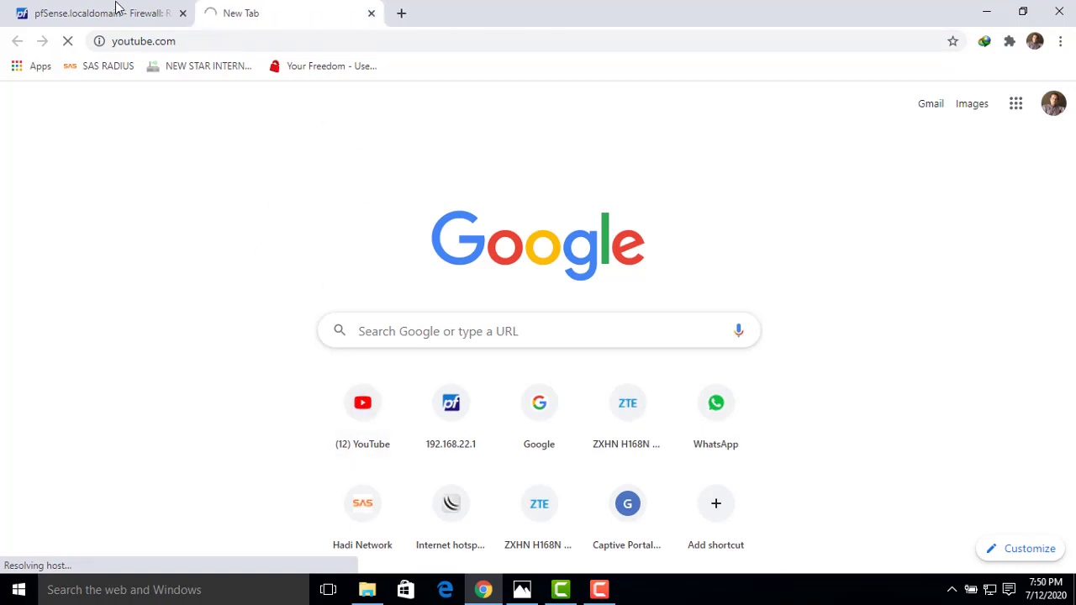
pyautogui.click(112, 13)
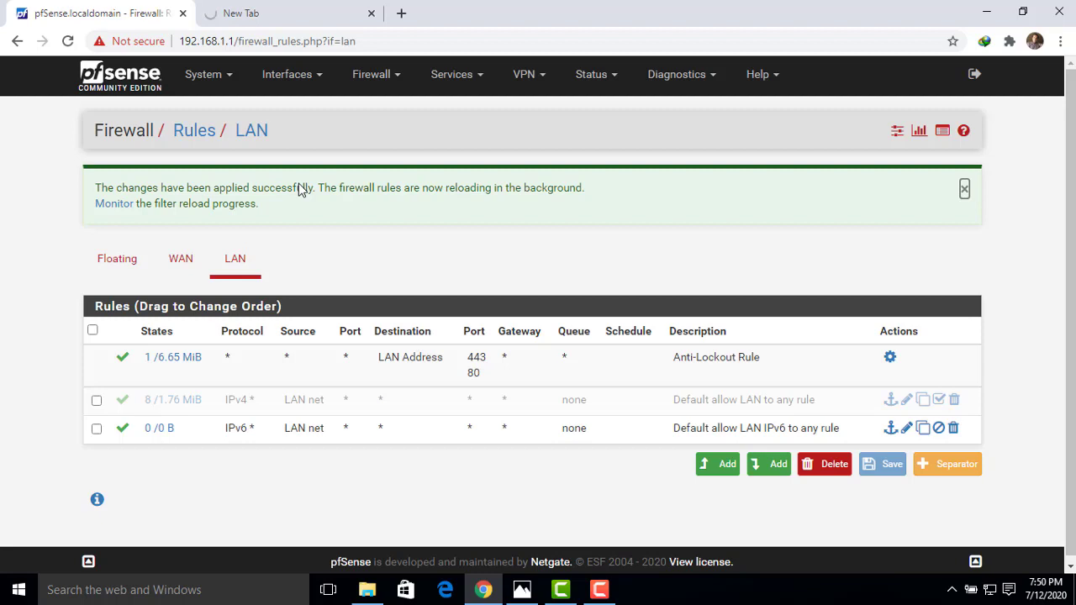
pyautogui.click(478, 78)
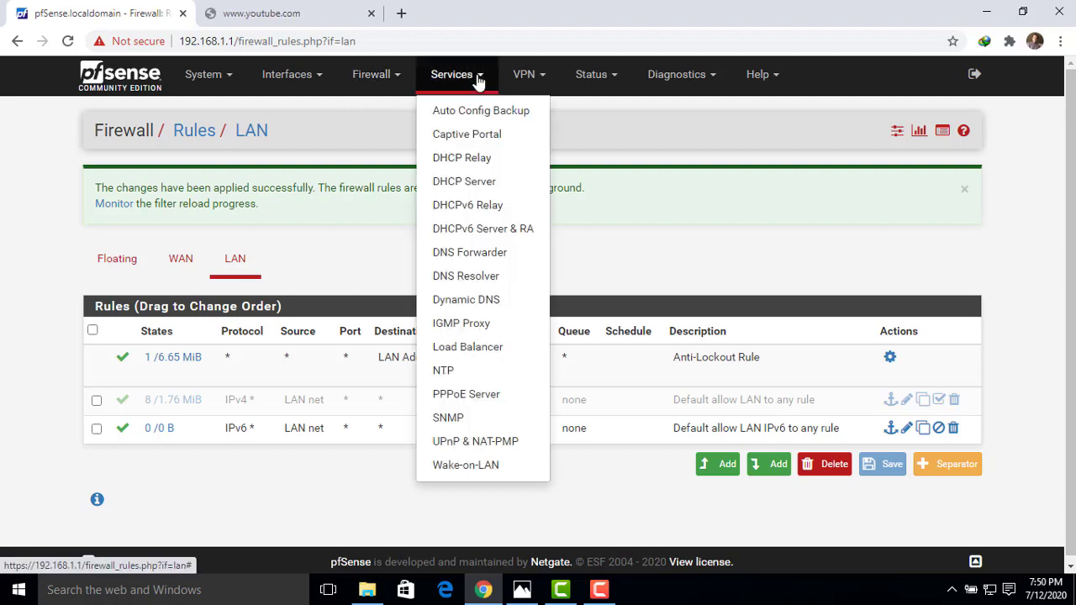
# Start a new PPPoE server entry and zoom the page to 125%.
pyautogui.click(502, 401)
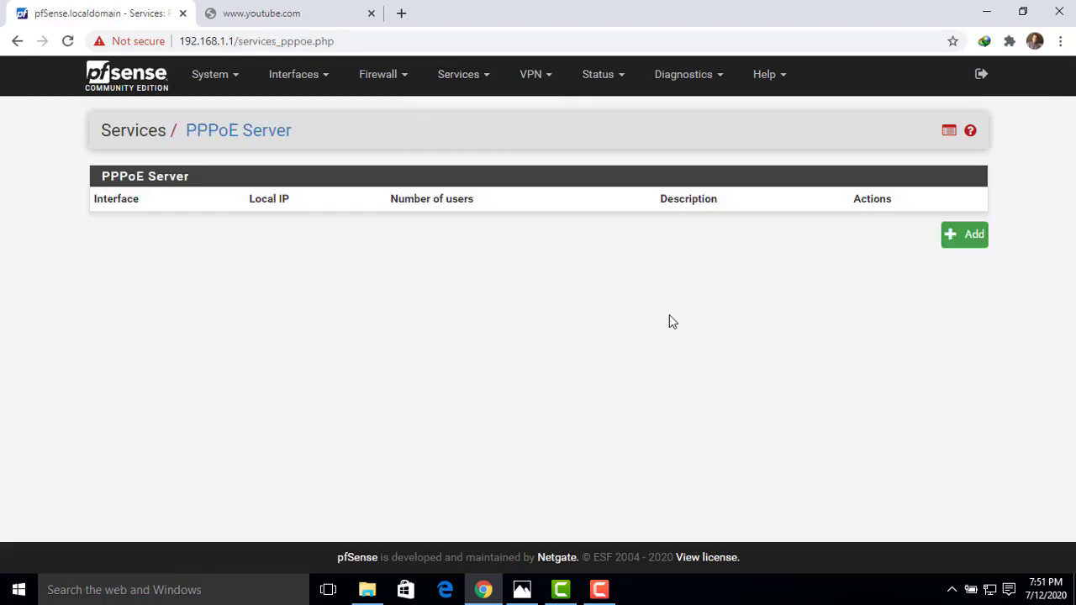
pyautogui.click(966, 244)
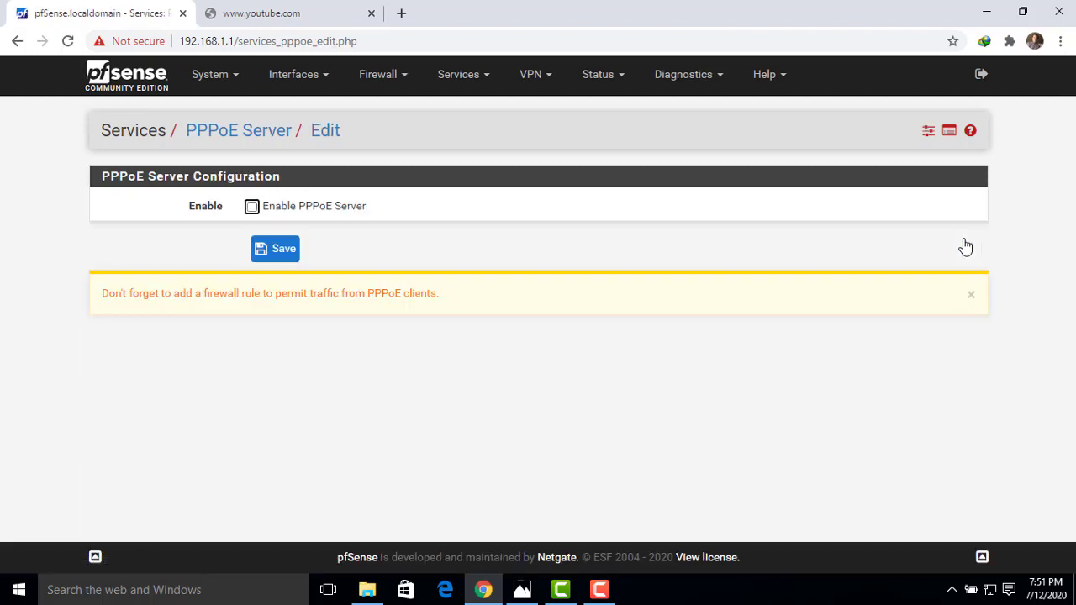
pyautogui.click(1060, 41)
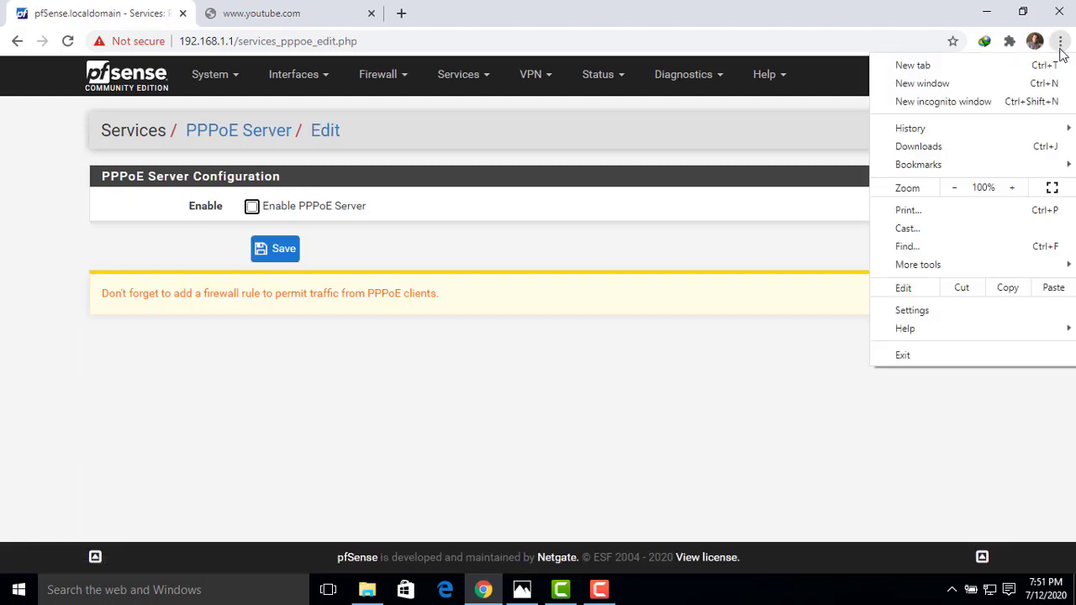
pyautogui.click(1012, 187)
pyautogui.click(1012, 187)
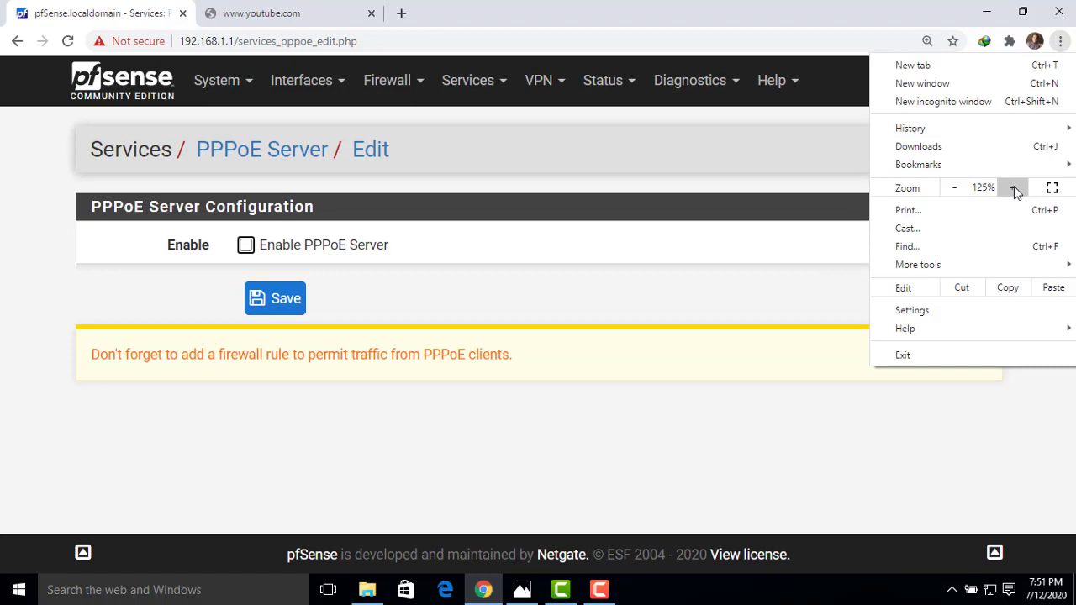
pyautogui.click(785, 186)
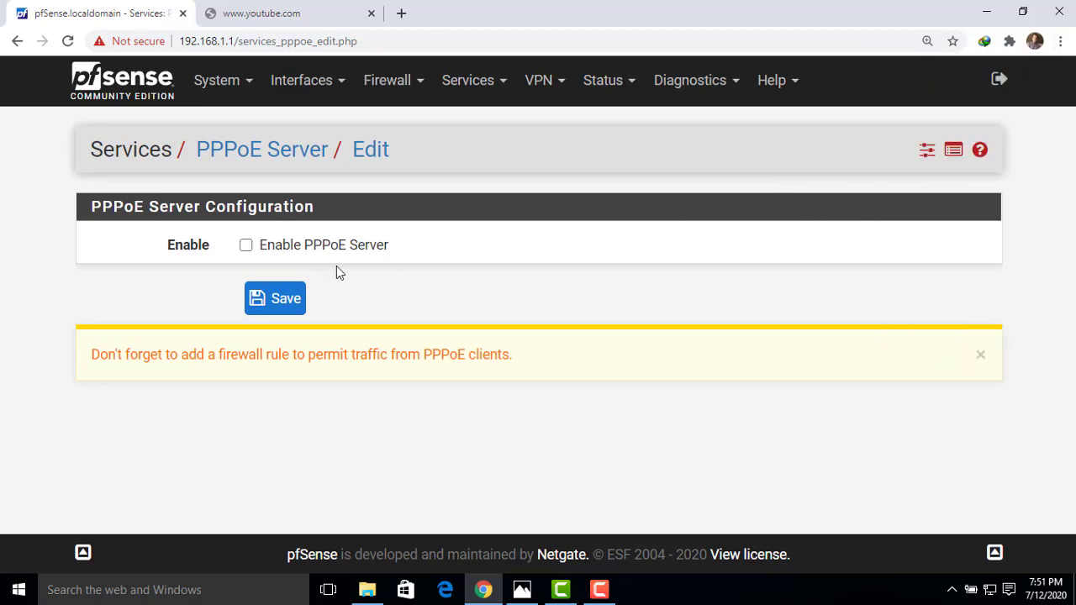
# Enable the PPPoE server on the LAN interface with 250 total users.
pyautogui.click(247, 246)
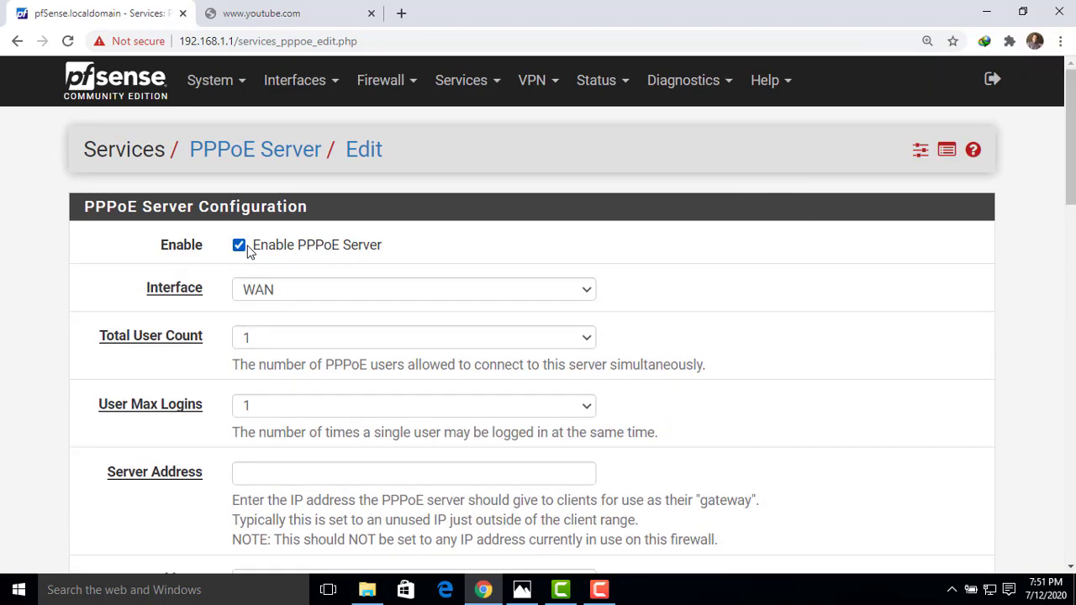
pyautogui.moveTo(1073, 180); pyautogui.dragTo(1072, 214)
pyautogui.click(586, 173)
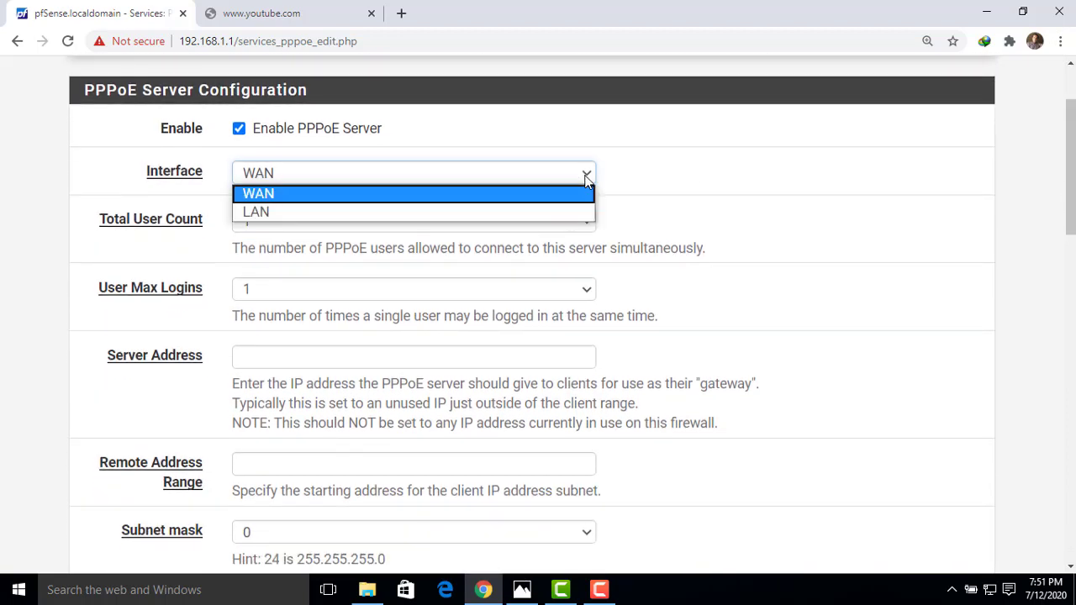
pyautogui.click(357, 213)
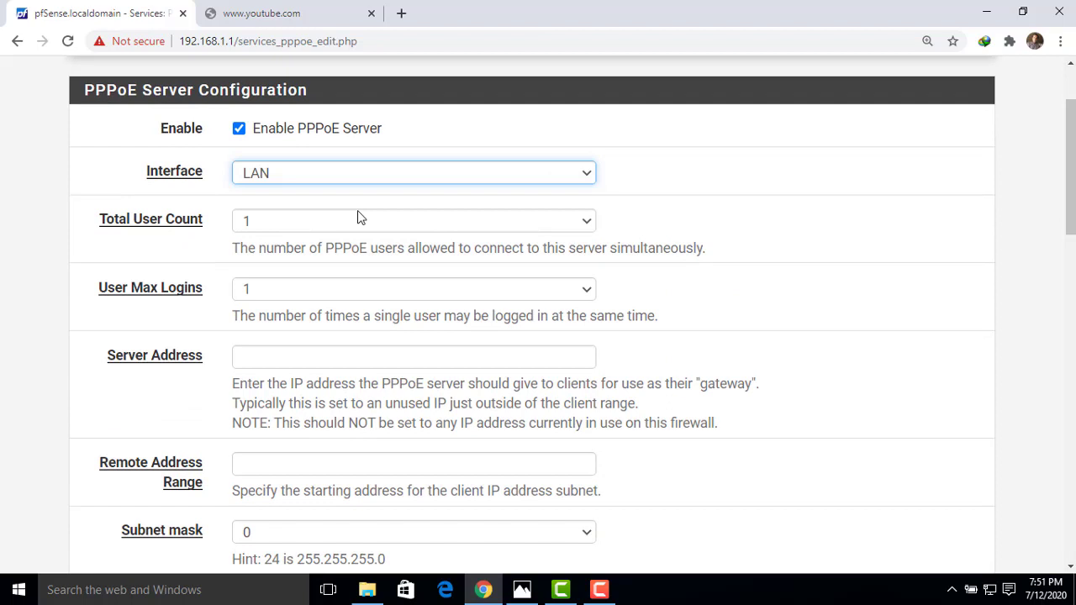
pyautogui.click(259, 223)
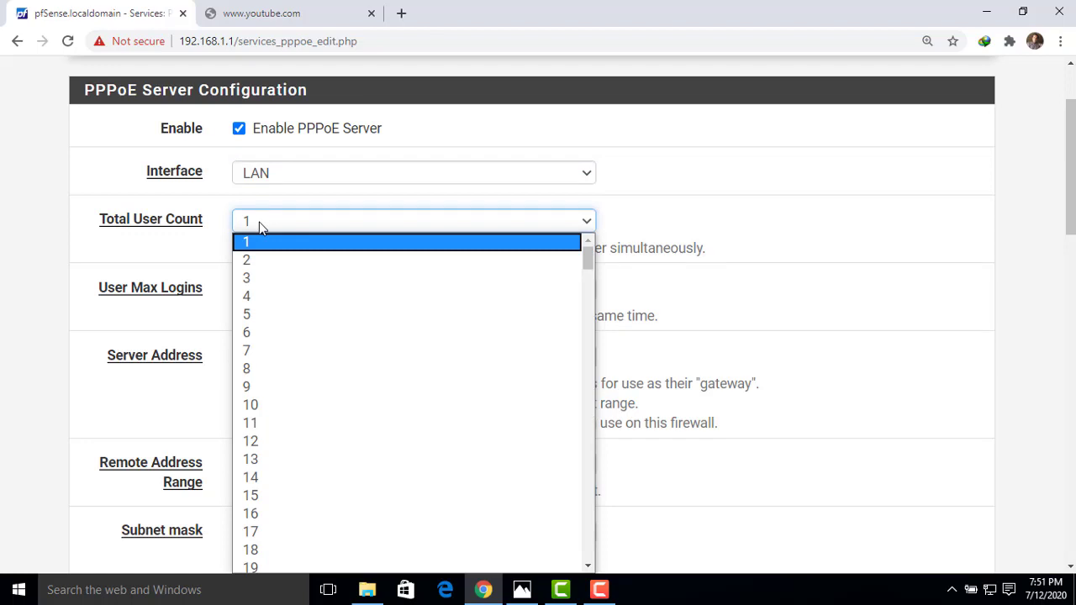
pyautogui.moveTo(588, 263); pyautogui.dragTo(589, 562)
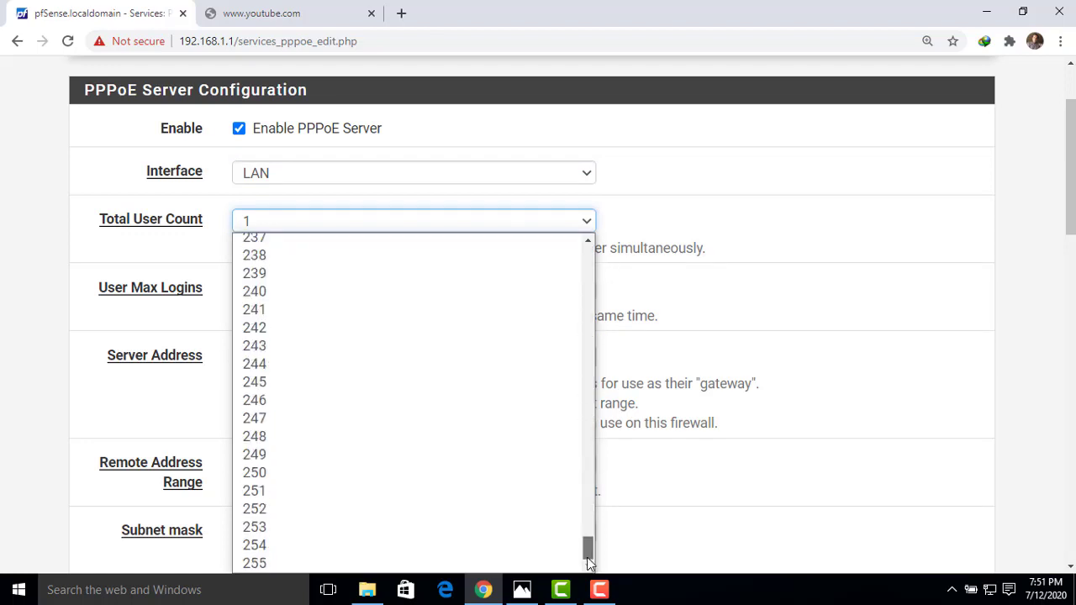
pyautogui.click(287, 473)
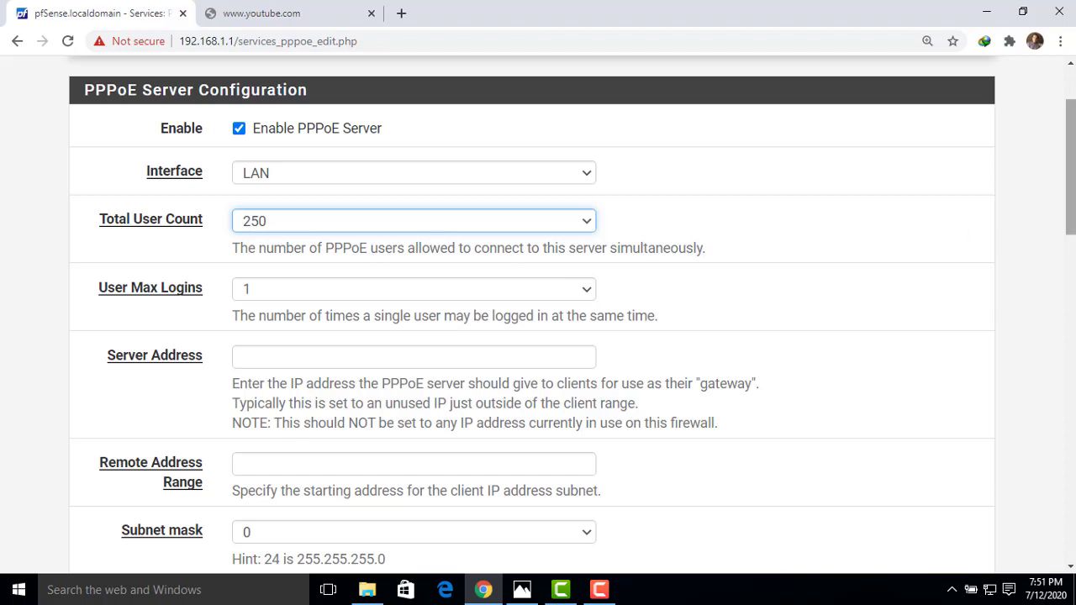
# Set the server address to 192.168.1.200, next to the firewall's 192.168.1.1.
pyautogui.moveTo(1071, 190); pyautogui.dragTo(1071, 222)
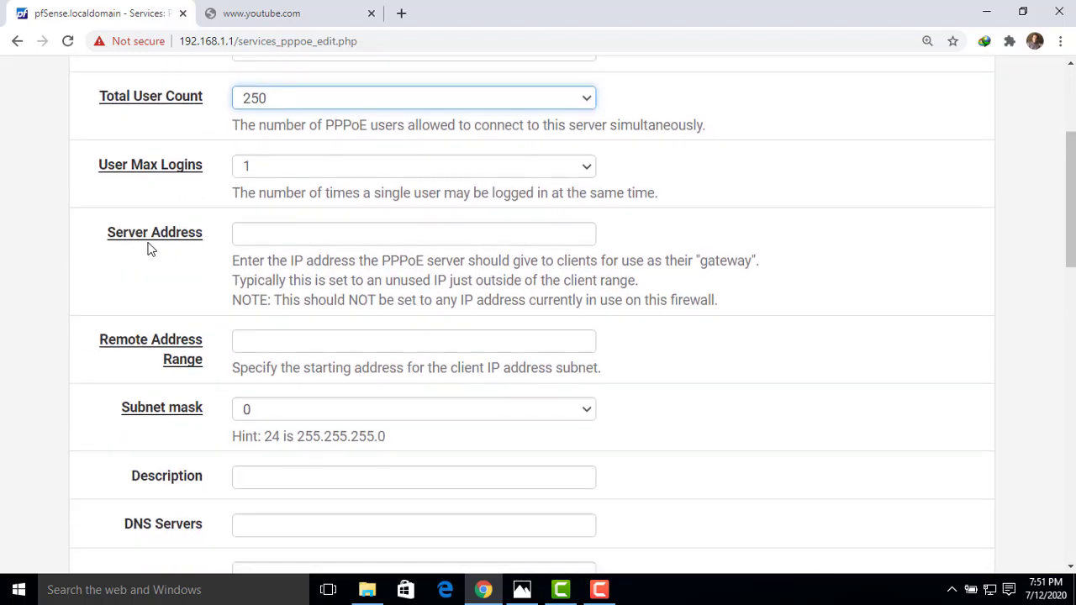
pyautogui.click(257, 233)
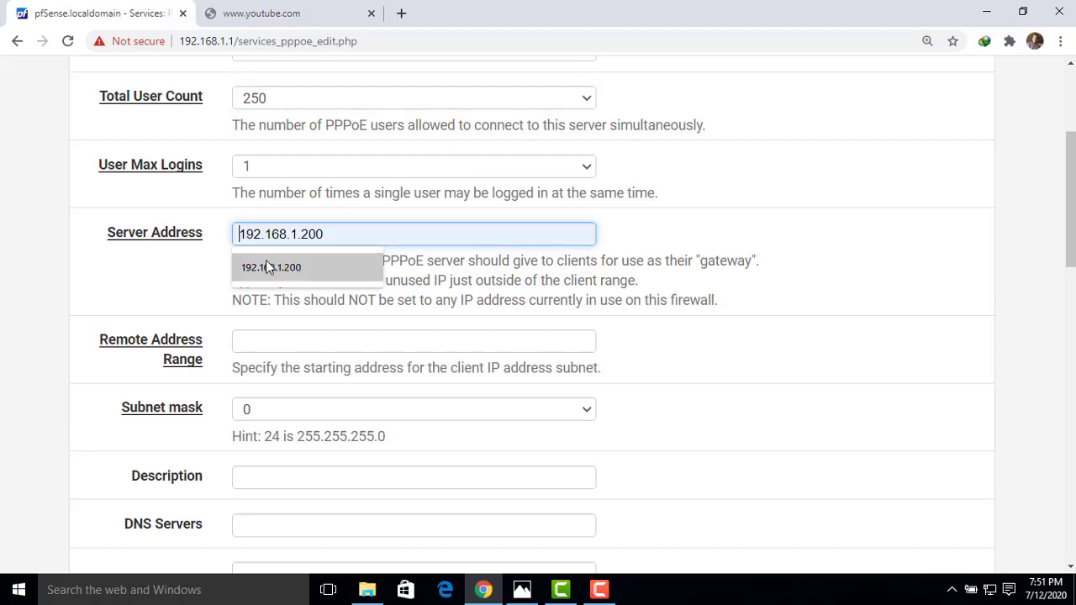
pyautogui.click(267, 266)
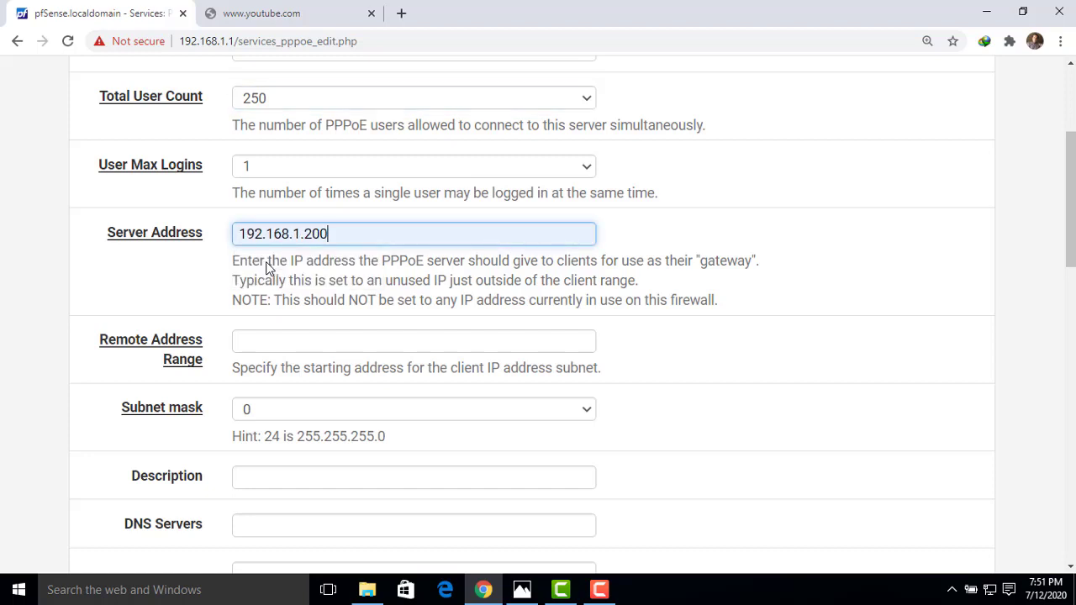
pyautogui.moveTo(1071, 219); pyautogui.dragTo(1072, 167)
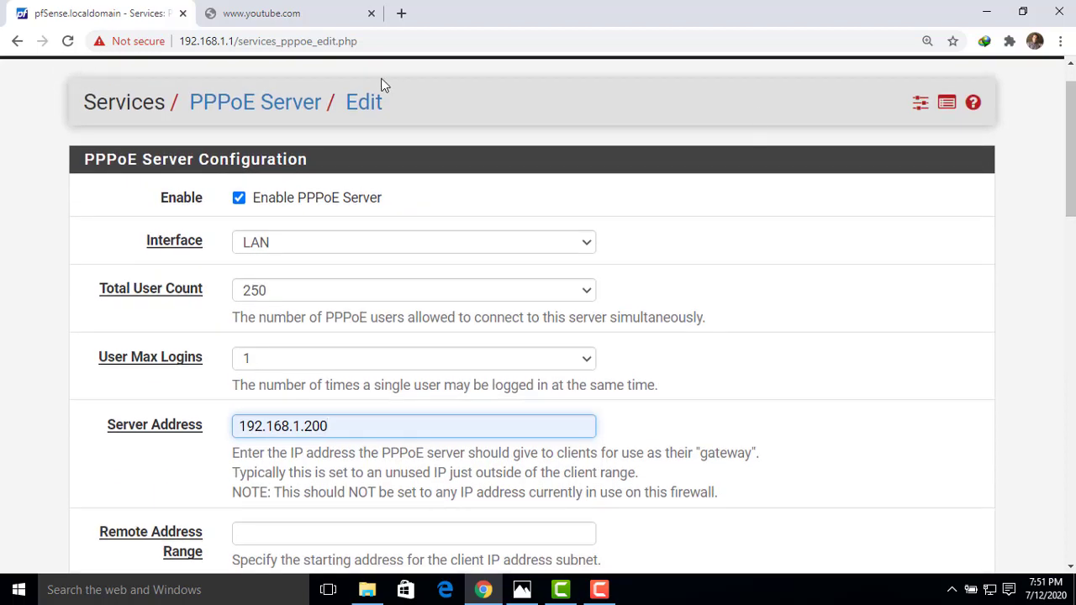
pyautogui.moveTo(234, 41); pyautogui.dragTo(180, 39)
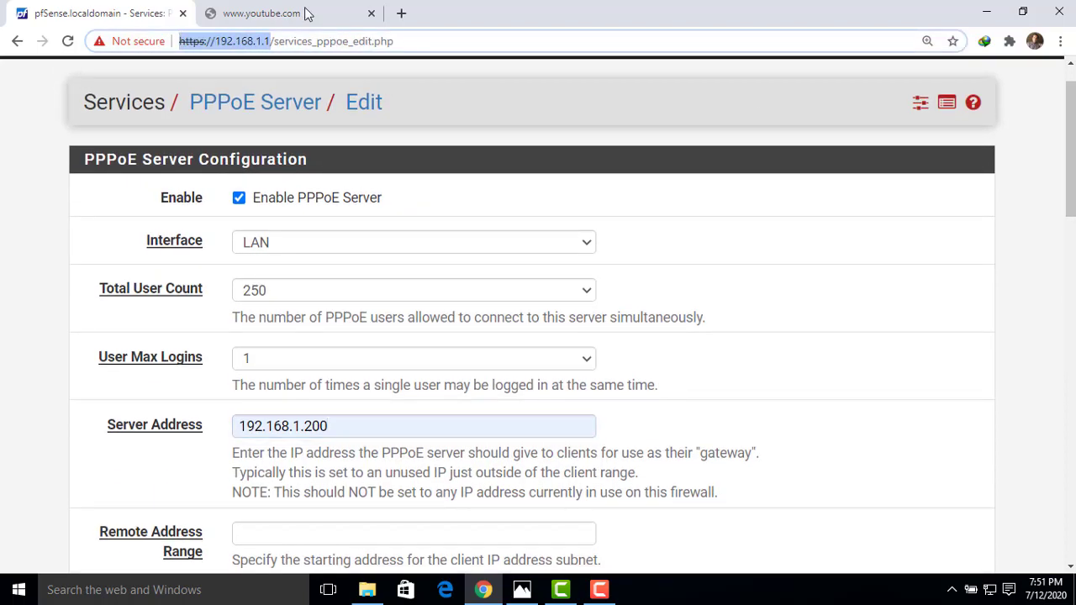
pyautogui.moveTo(1071, 192); pyautogui.dragTo(1072, 260)
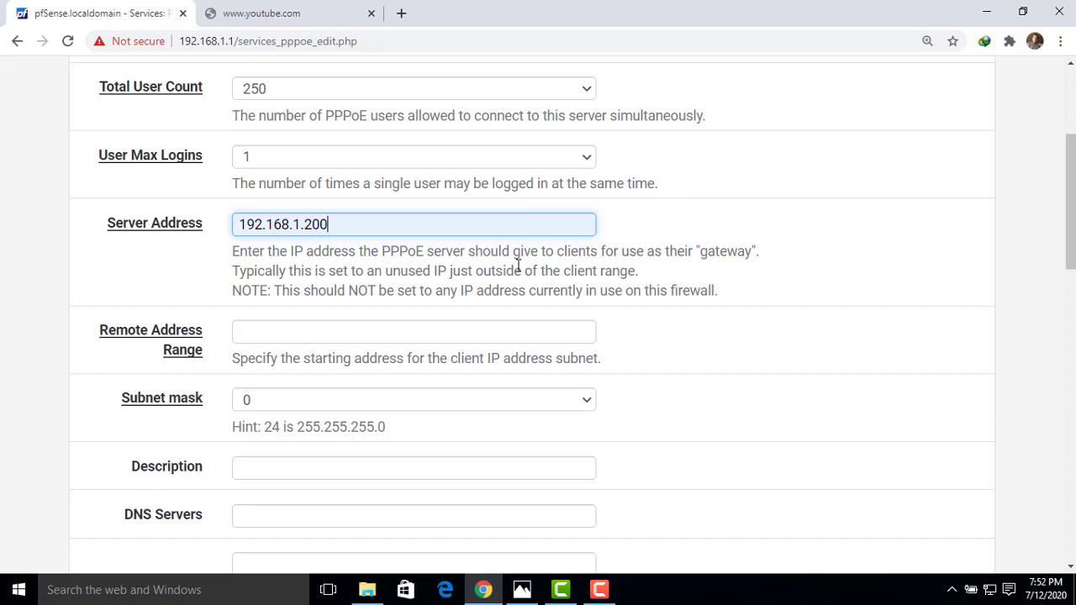
# Set the remote address range to start at 192.168.1.201 with subnet mask 24.
pyautogui.click(252, 332)
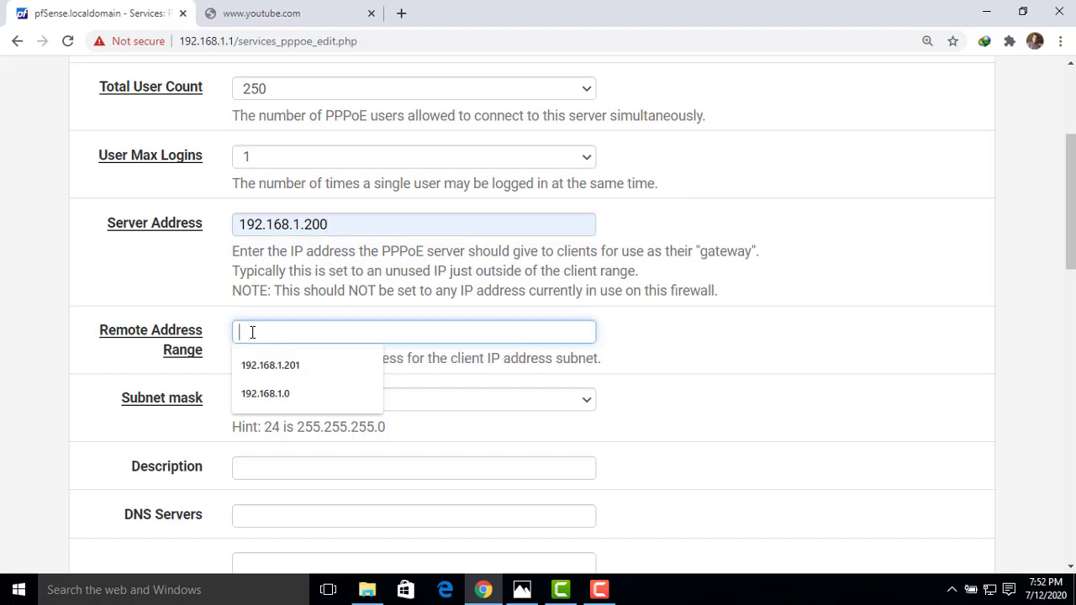
pyautogui.click(277, 367)
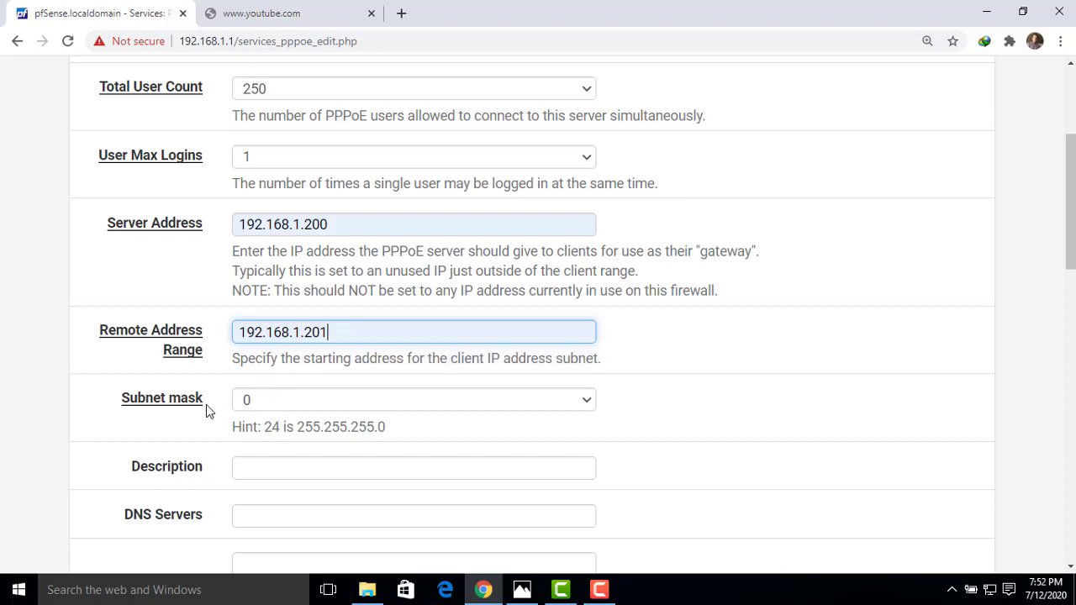
pyautogui.click(293, 409)
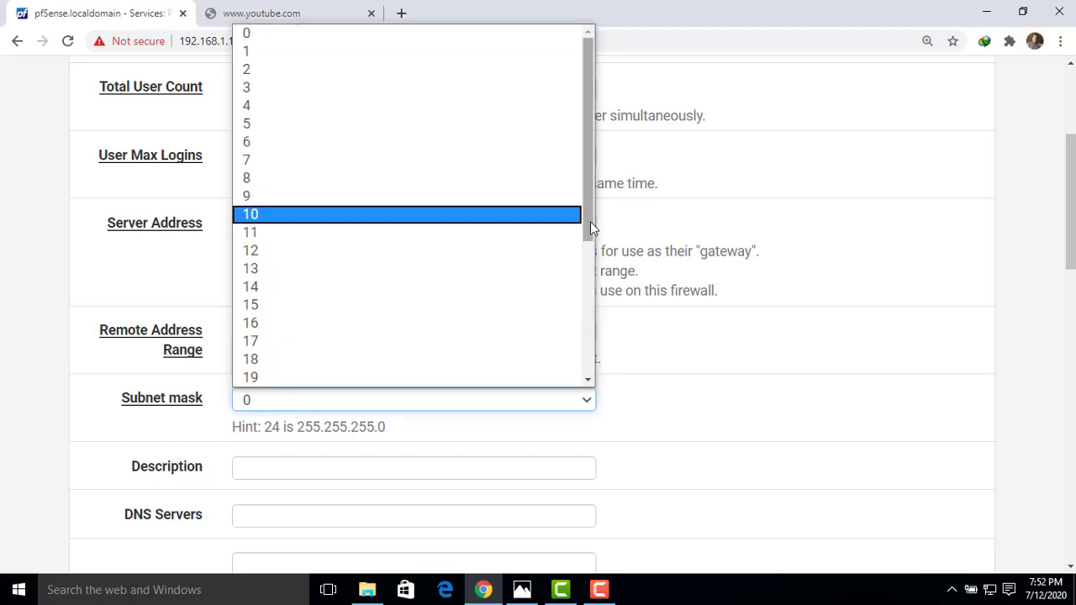
pyautogui.moveTo(590, 222); pyautogui.dragTo(586, 298)
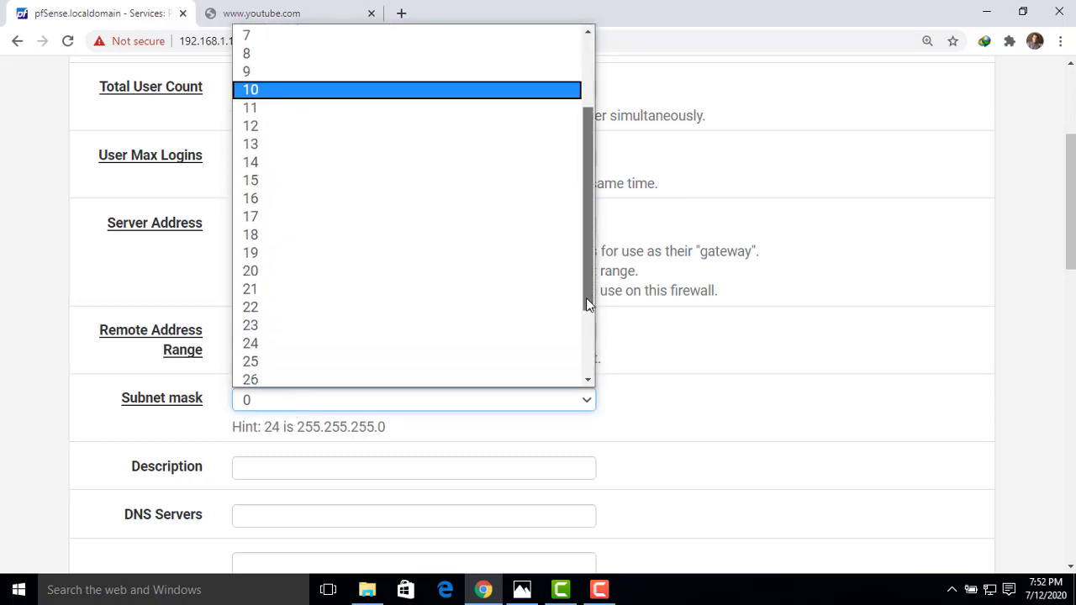
pyautogui.click(326, 333)
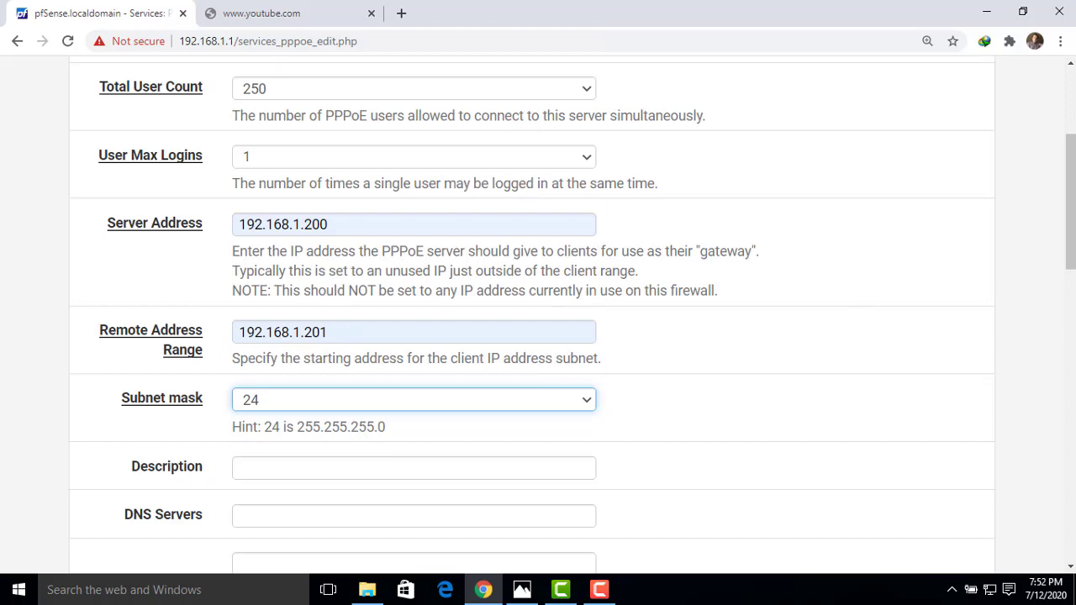
pyautogui.moveTo(1071, 261); pyautogui.dragTo(1071, 227)
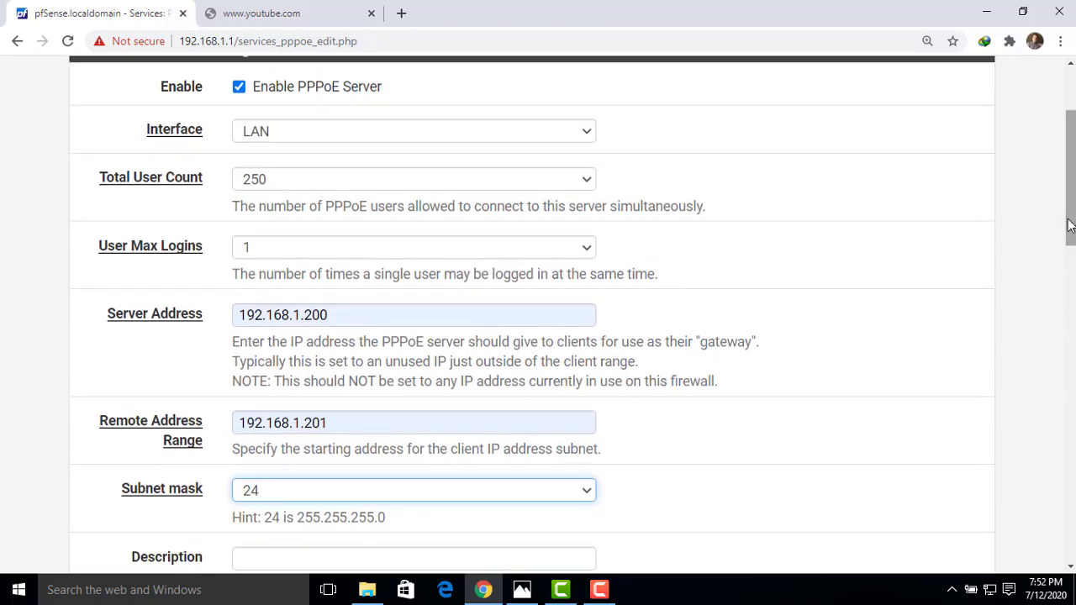
pyautogui.moveTo(329, 316); pyautogui.dragTo(211, 329)
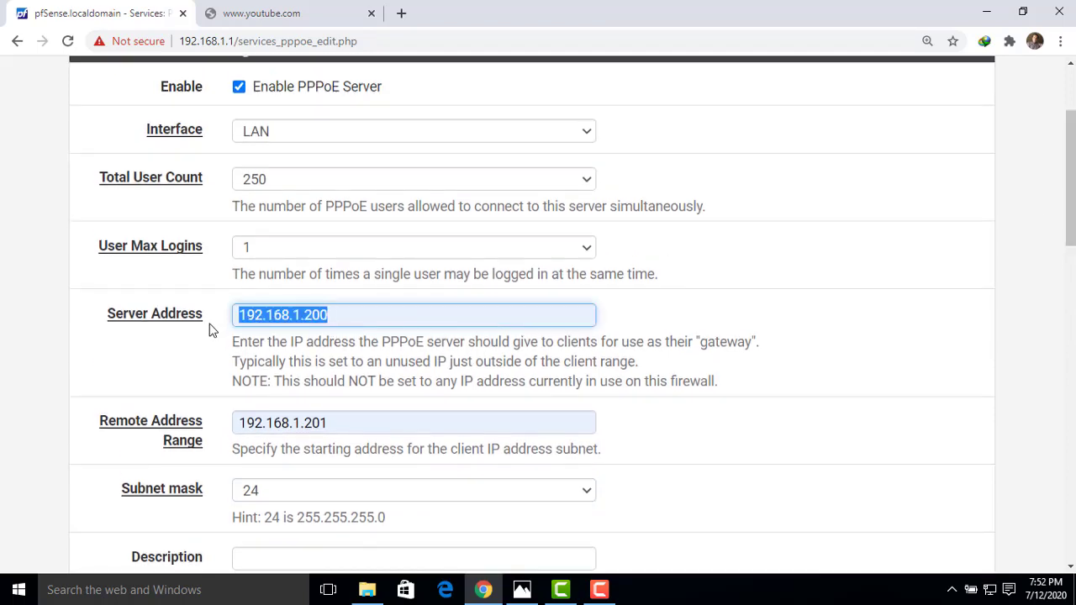
pyautogui.moveTo(337, 422); pyautogui.dragTo(211, 425)
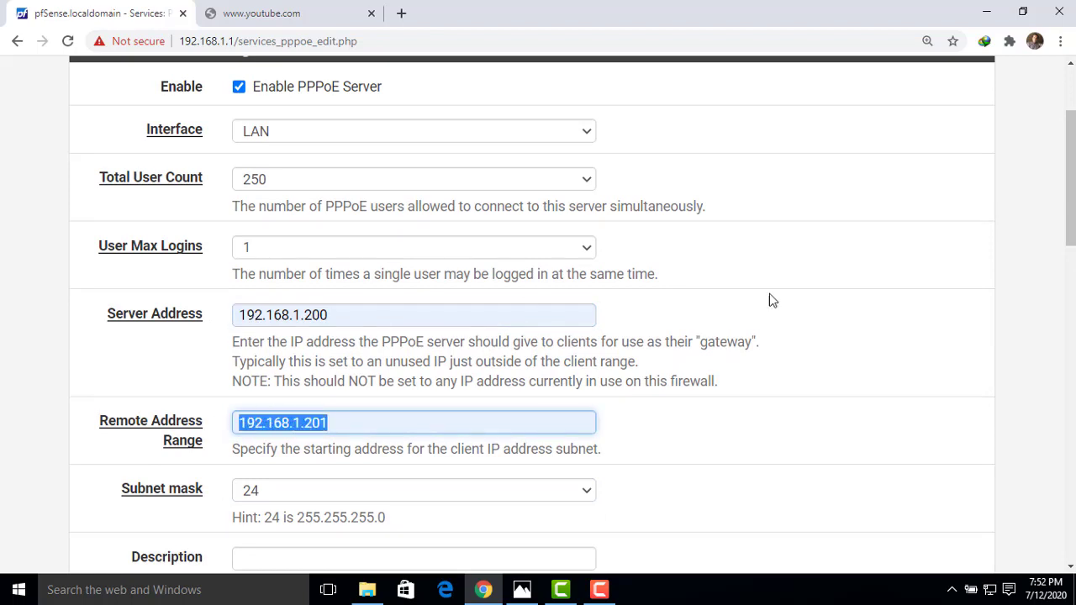
pyautogui.moveTo(1071, 195); pyautogui.dragTo(1070, 197)
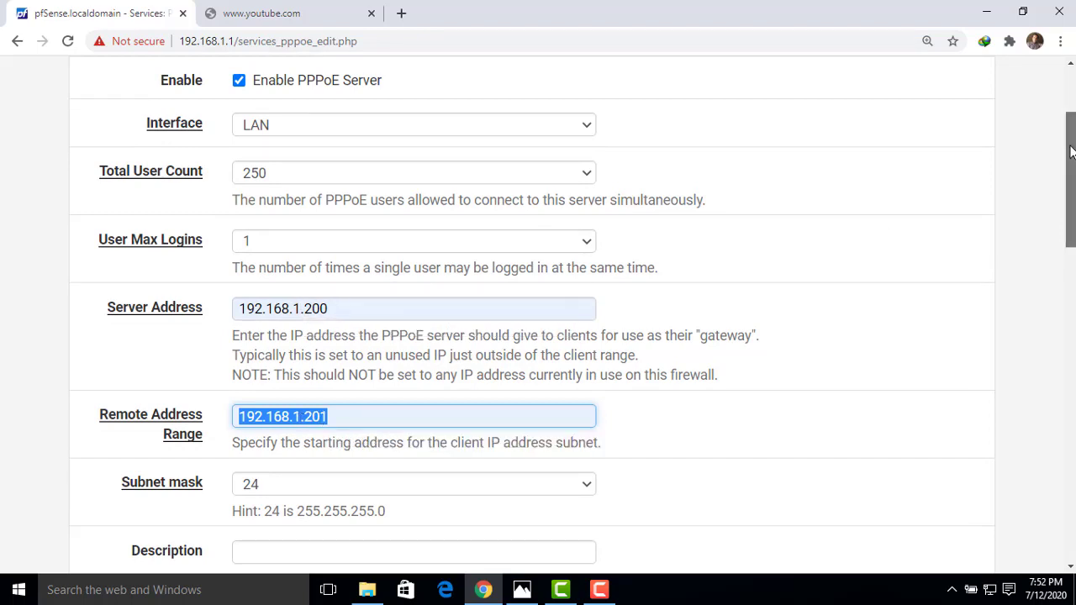
pyautogui.moveTo(1072, 151); pyautogui.dragTo(1067, 233)
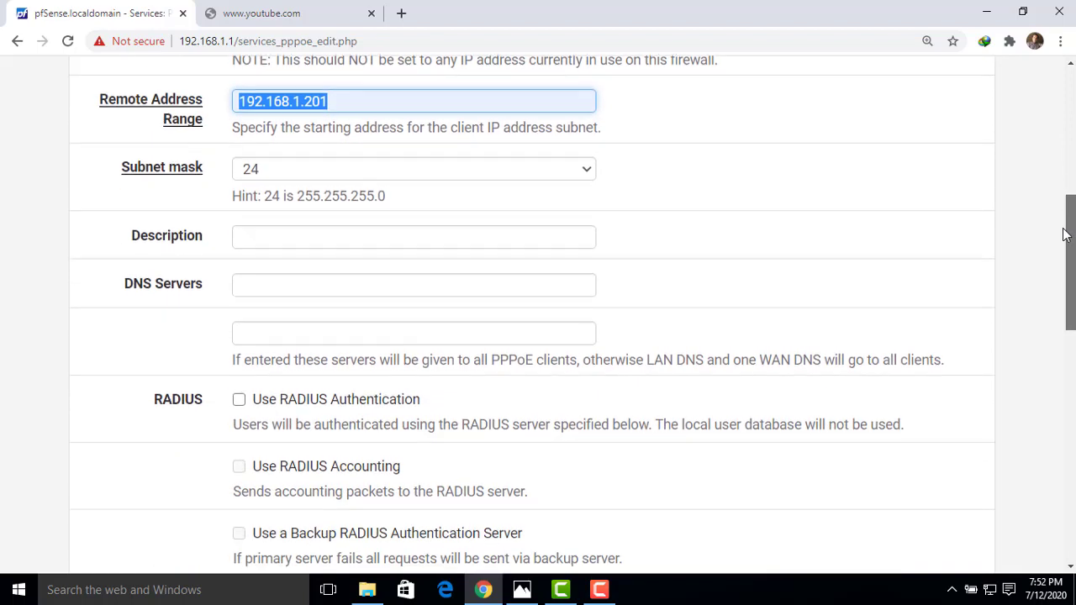
# Enter the description 'PPPPOE SERVER' and scroll down to the user table.
pyautogui.click(250, 238)
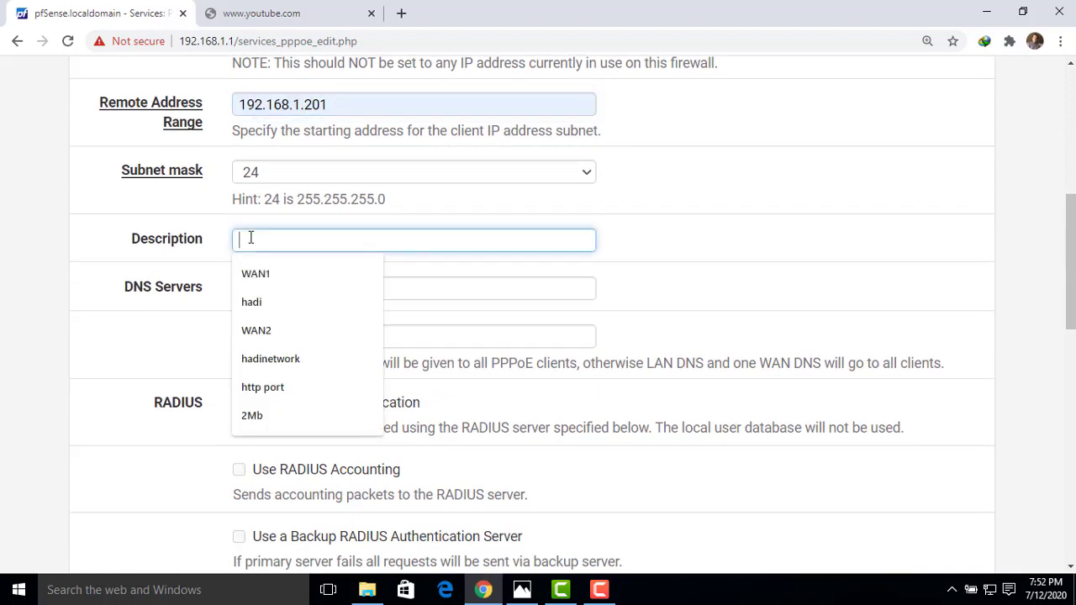
pyautogui.write('p')
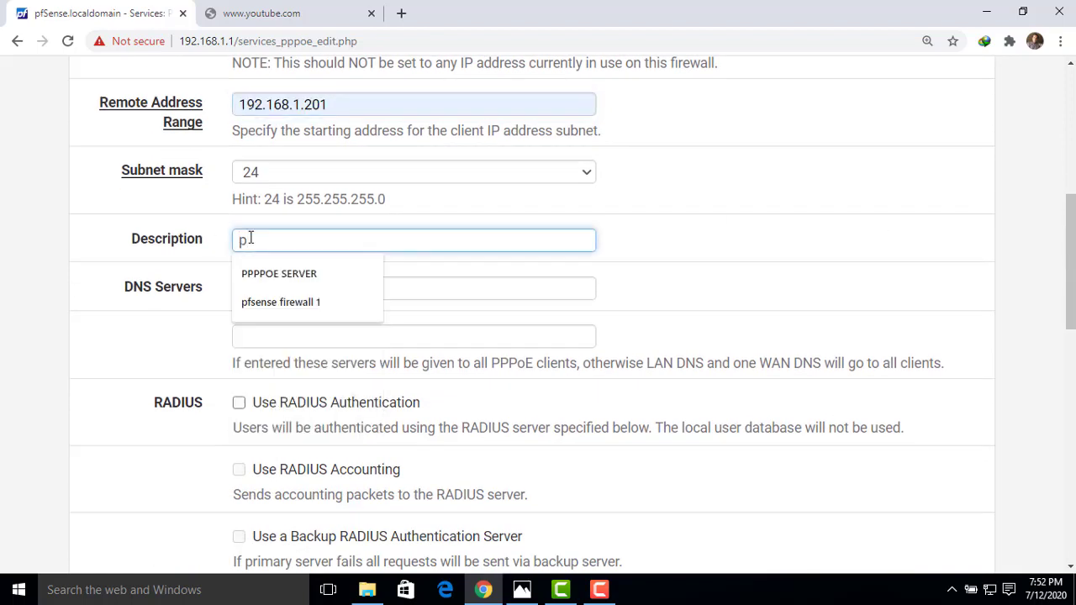
pyautogui.click(266, 274)
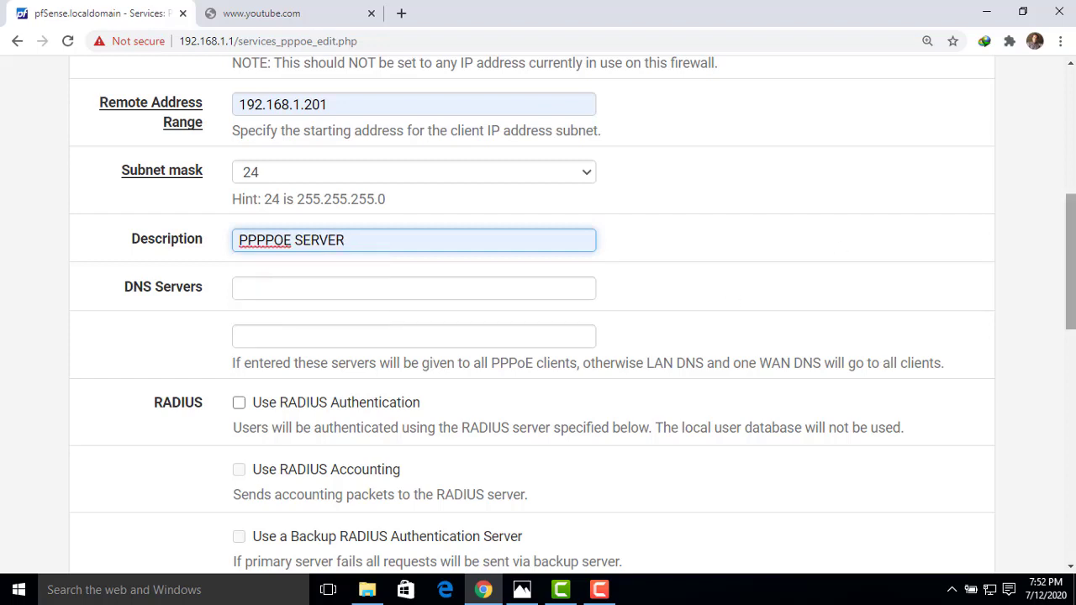
pyautogui.moveTo(1070, 252); pyautogui.dragTo(516, 377)
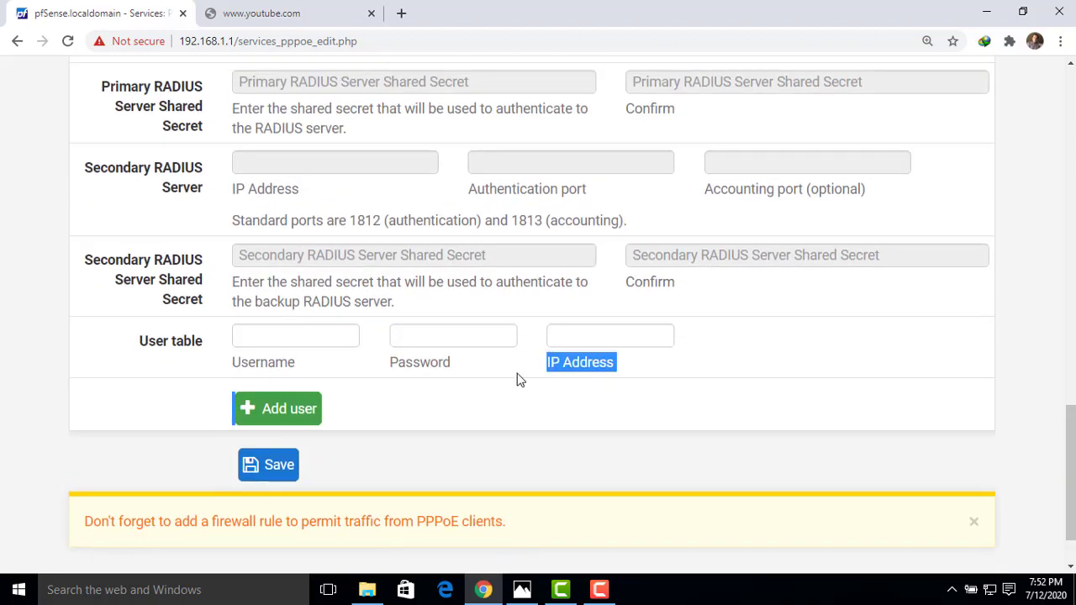
# Enter the first PPPoE user's username and password.
pyautogui.click(285, 338)
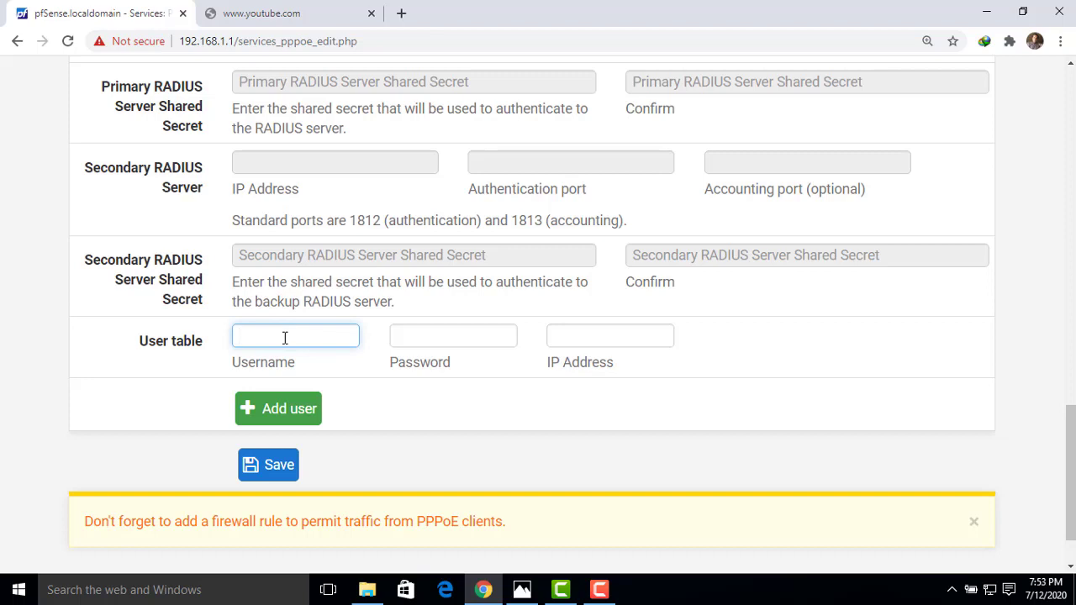
pyautogui.write('h')
pyautogui.press('BackSpace')
pyautogui.write('HADI')
pyautogui.press('Tab')
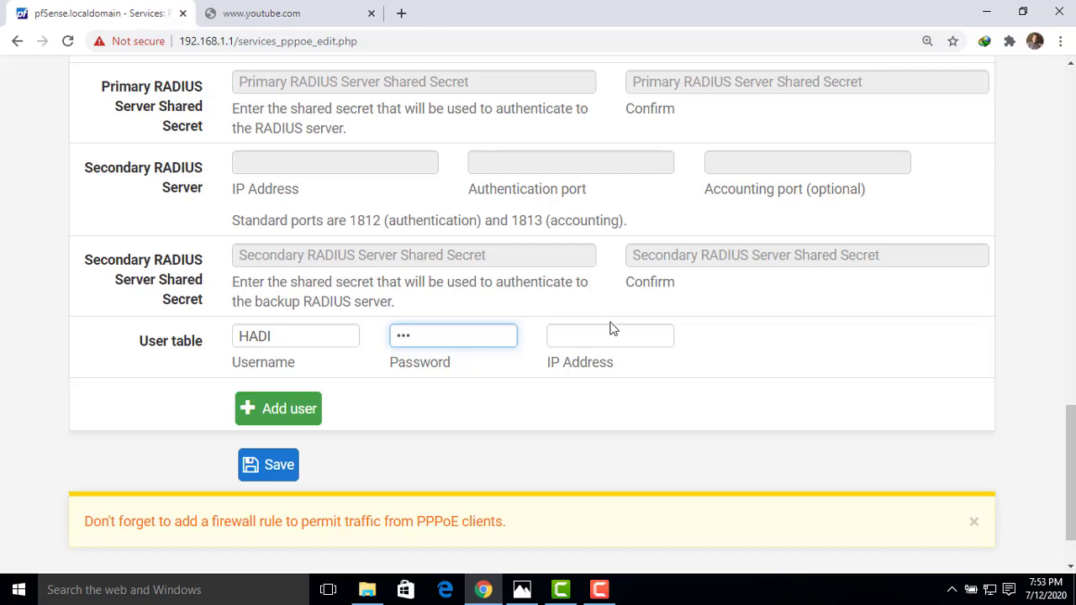
# Add a second user row with its username and password, then save the server.
pyautogui.click(289, 411)
pyautogui.click(272, 382)
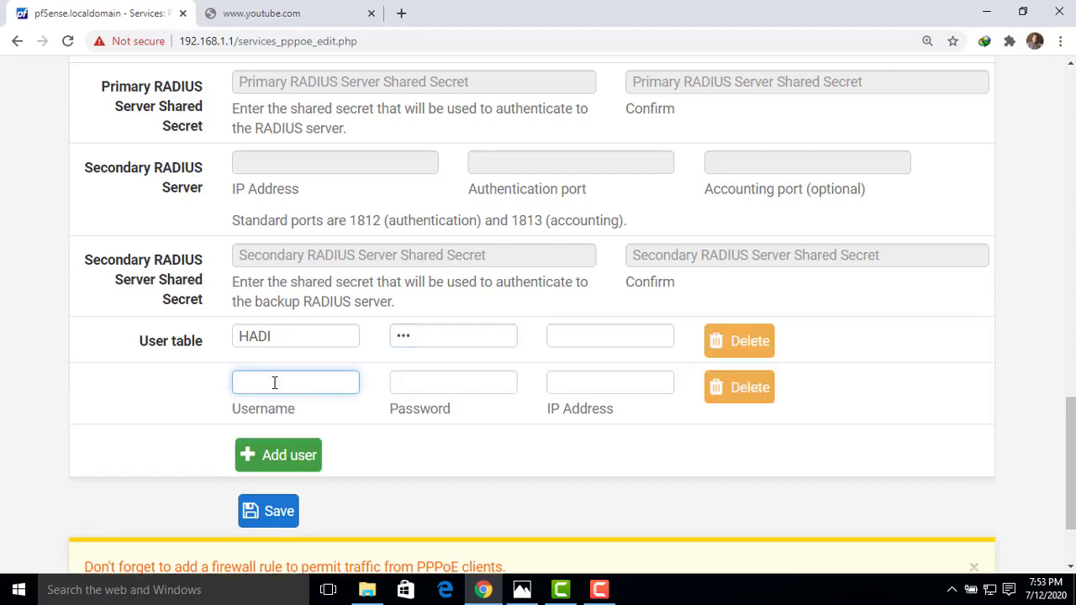
pyautogui.write('HADI1')
pyautogui.press('Tab')
pyautogui.write('1')
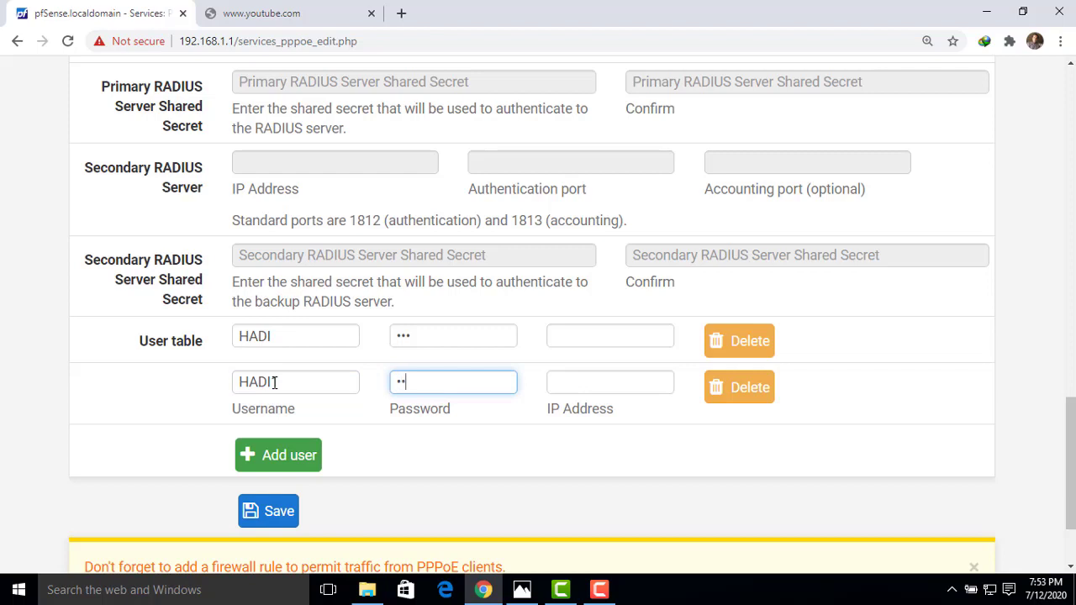
pyautogui.click(301, 456)
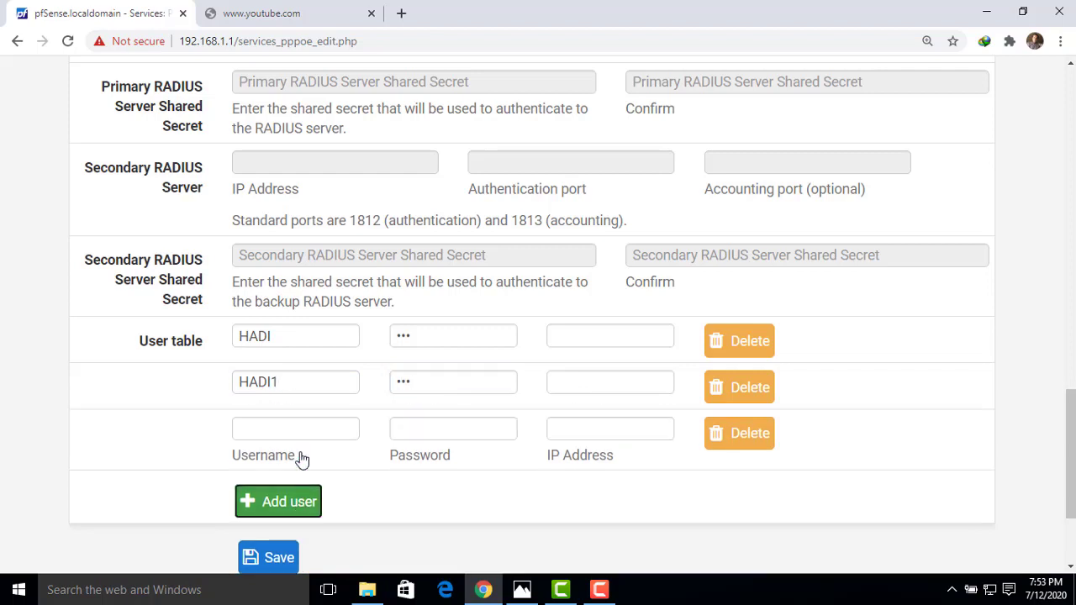
pyautogui.moveTo(1070, 417); pyautogui.dragTo(1071, 441)
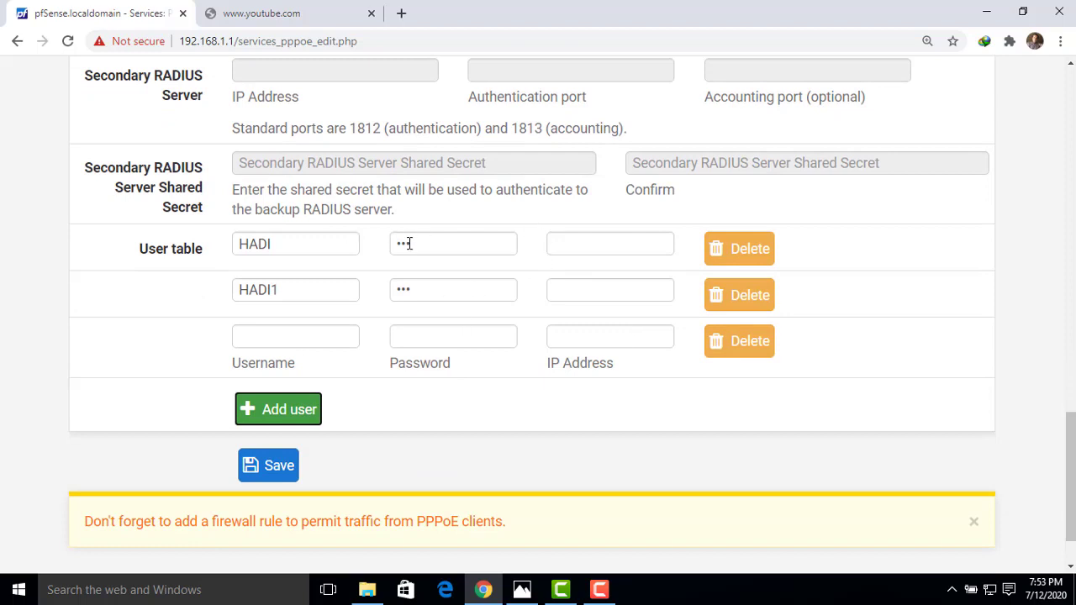
pyautogui.click(276, 467)
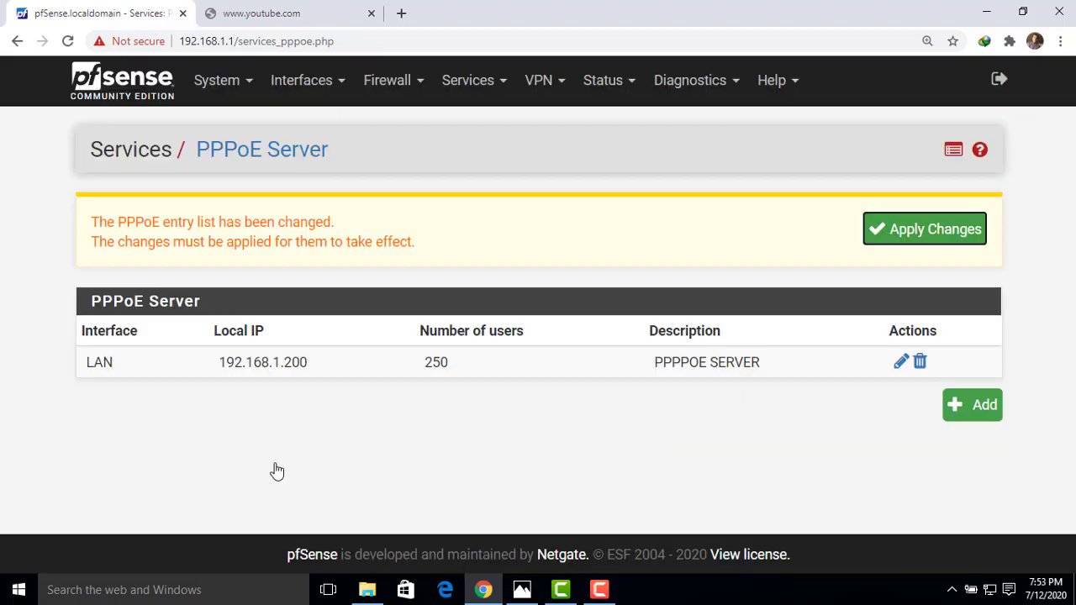
# Apply the pending PPPoE server changes.
pyautogui.click(916, 232)
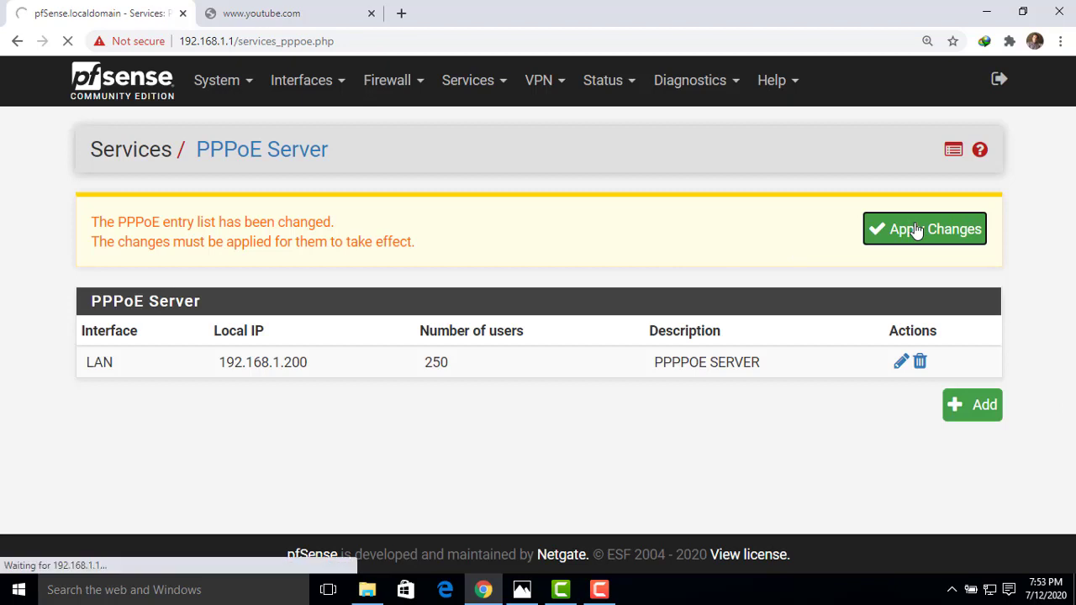
pyautogui.click(474, 92)
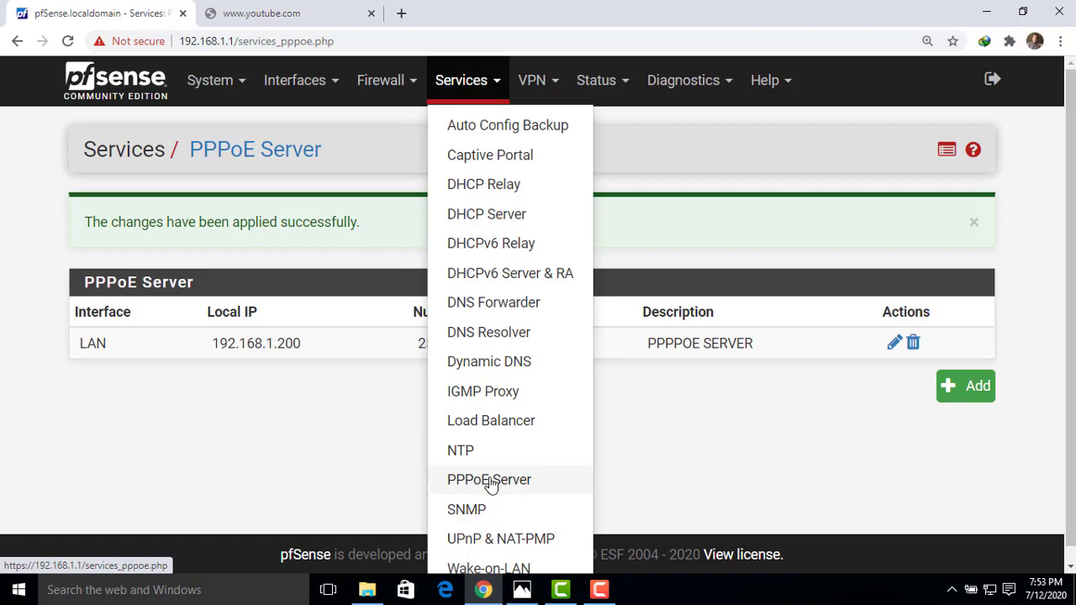
pyautogui.click(695, 412)
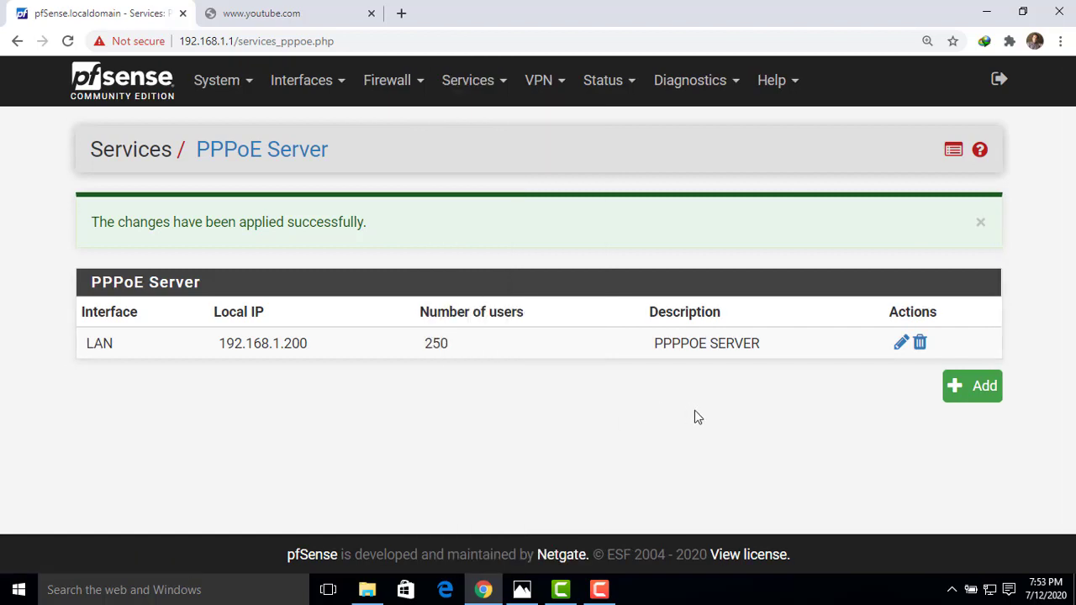
# Start a new limiter under Firewall > Traffic Shaper > Limiters.
pyautogui.click(402, 89)
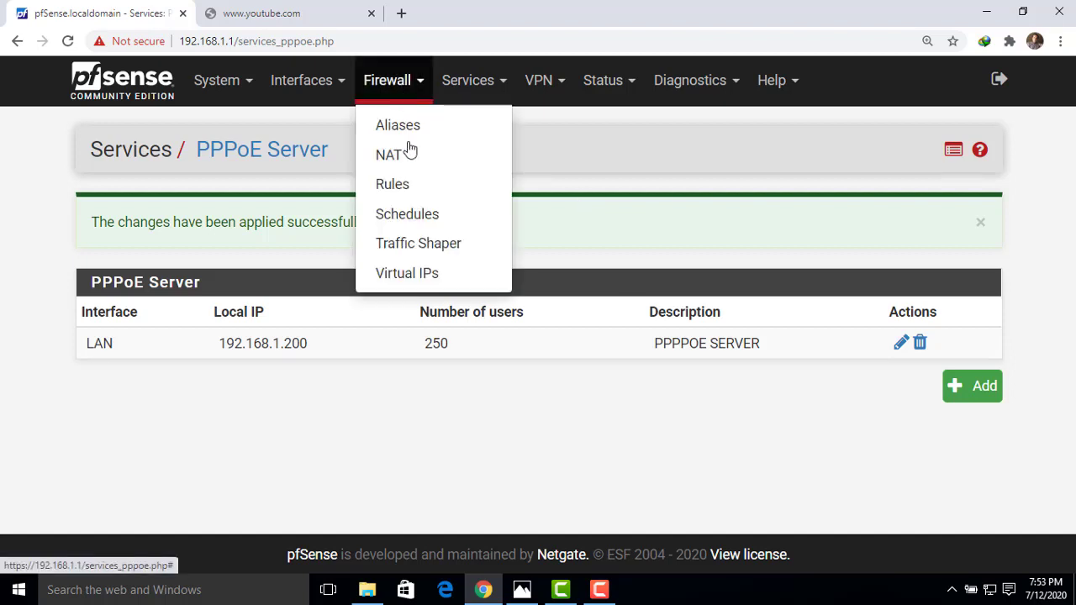
pyautogui.click(432, 247)
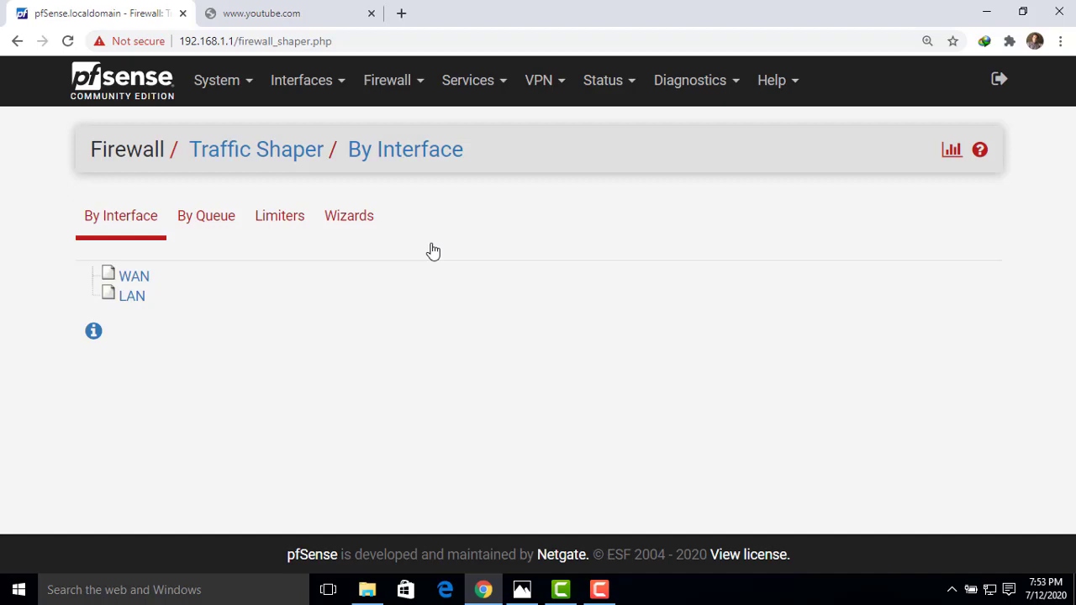
pyautogui.click(291, 225)
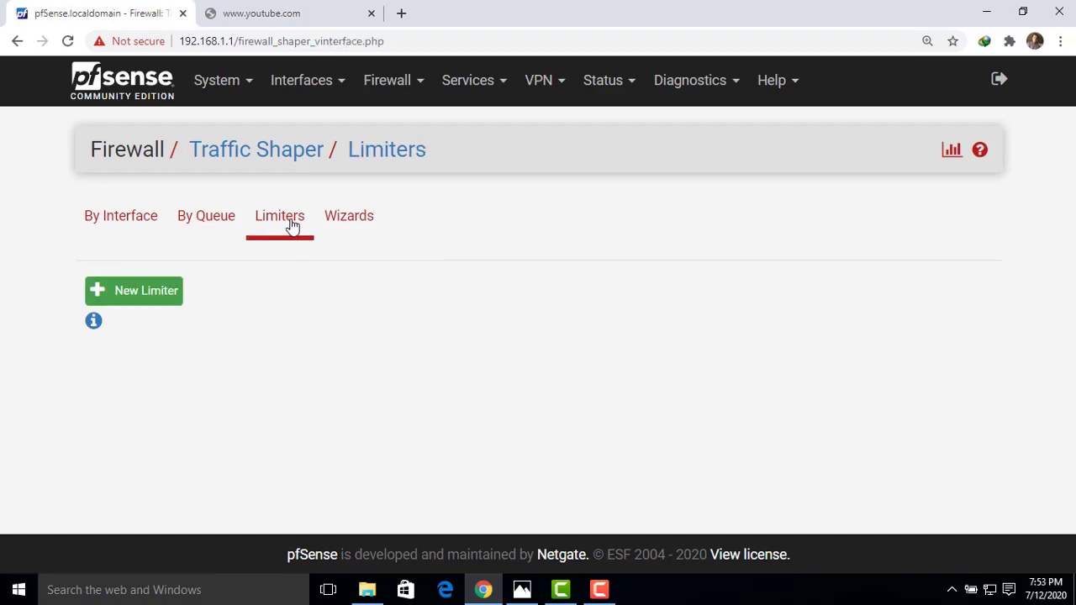
pyautogui.click(153, 301)
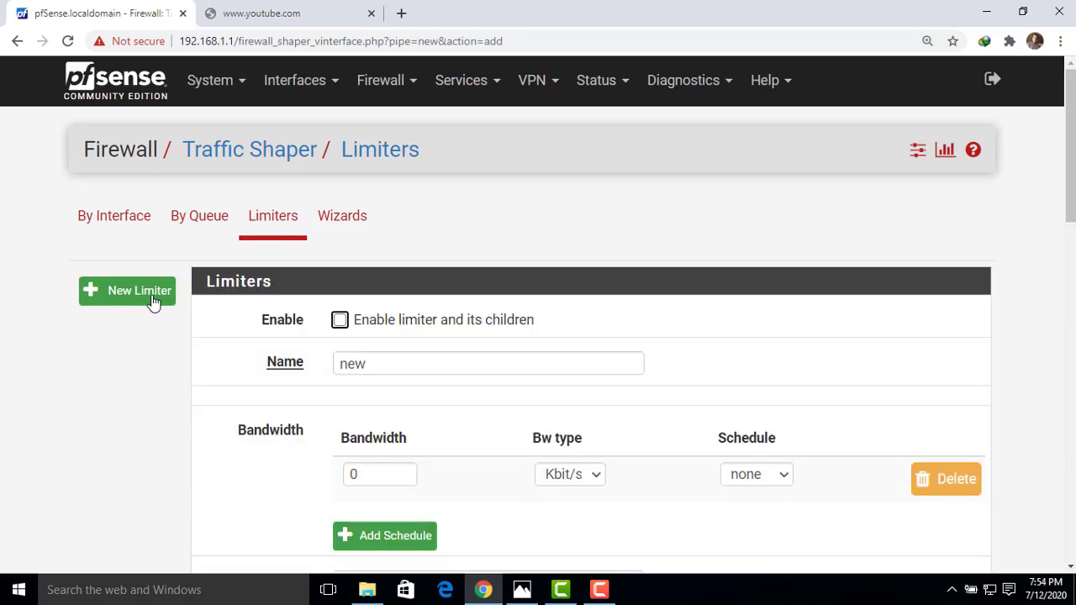
# Enable the new limiter and name it 2MB_UP.
pyautogui.click(340, 321)
pyautogui.scroll(-3, 542, 183)
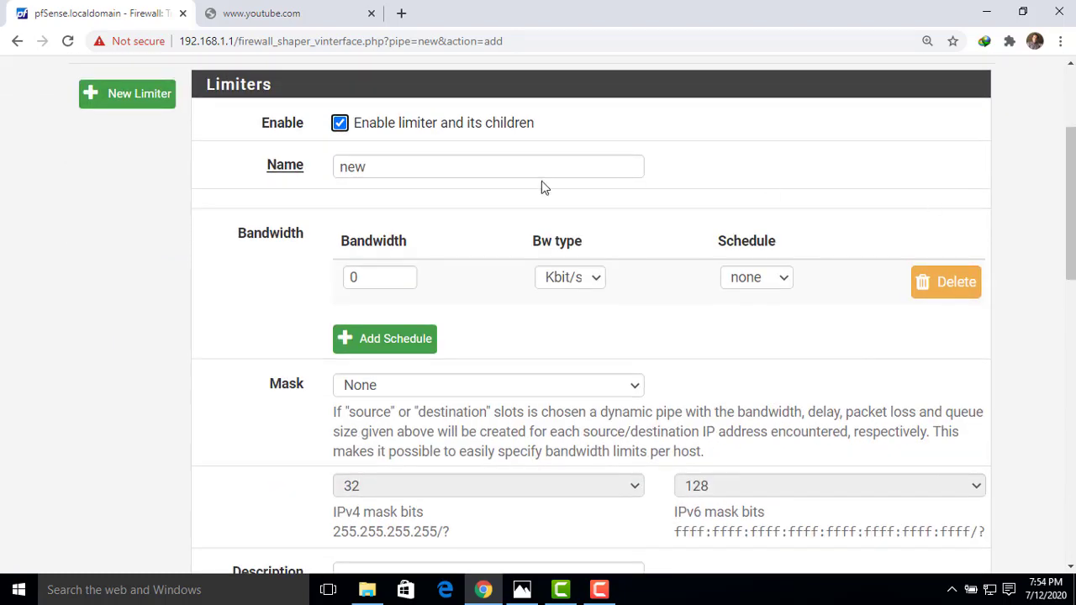
pyautogui.click(411, 171)
pyautogui.hotkey('ctrl', 'a')
pyautogui.write('2')
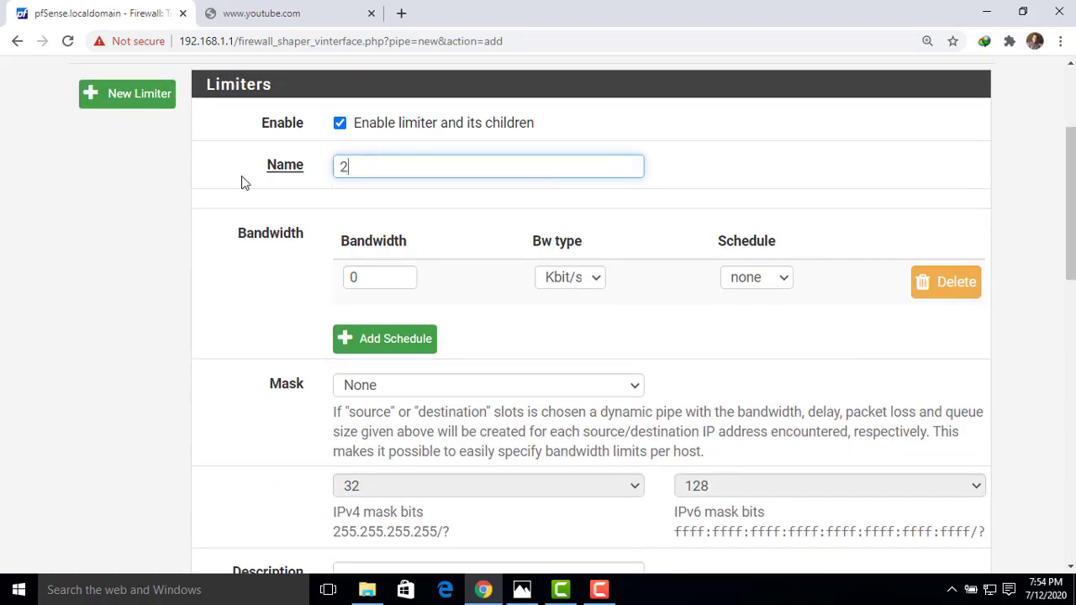
pyautogui.write('mB')
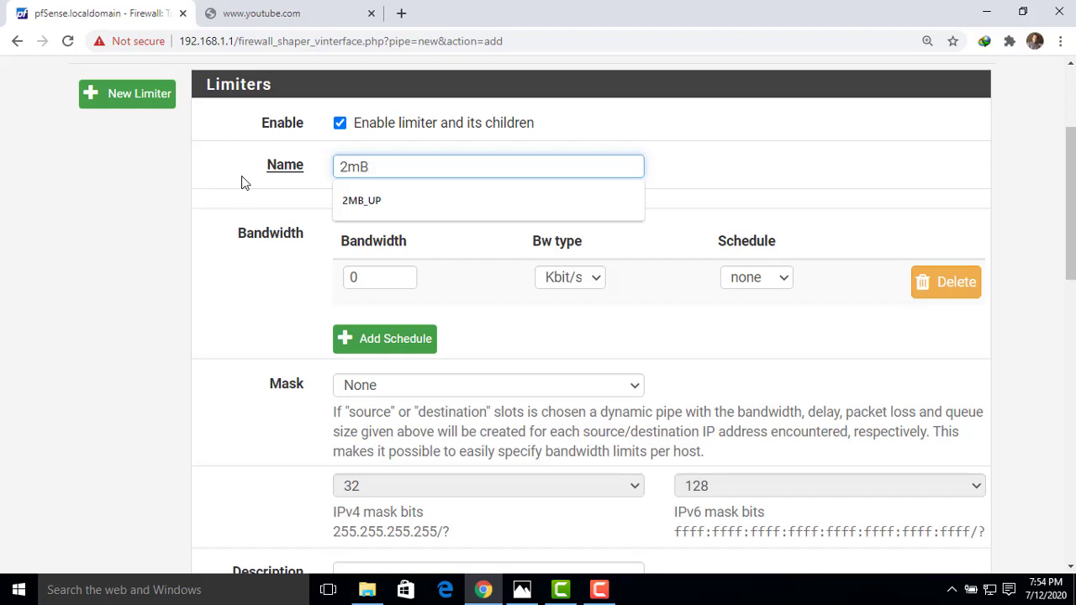
pyautogui.click(729, 174)
pyautogui.click(427, 166)
pyautogui.press('BackSpace')
pyautogui.press('BackSpace')
pyautogui.write('m')
pyautogui.click(384, 207)
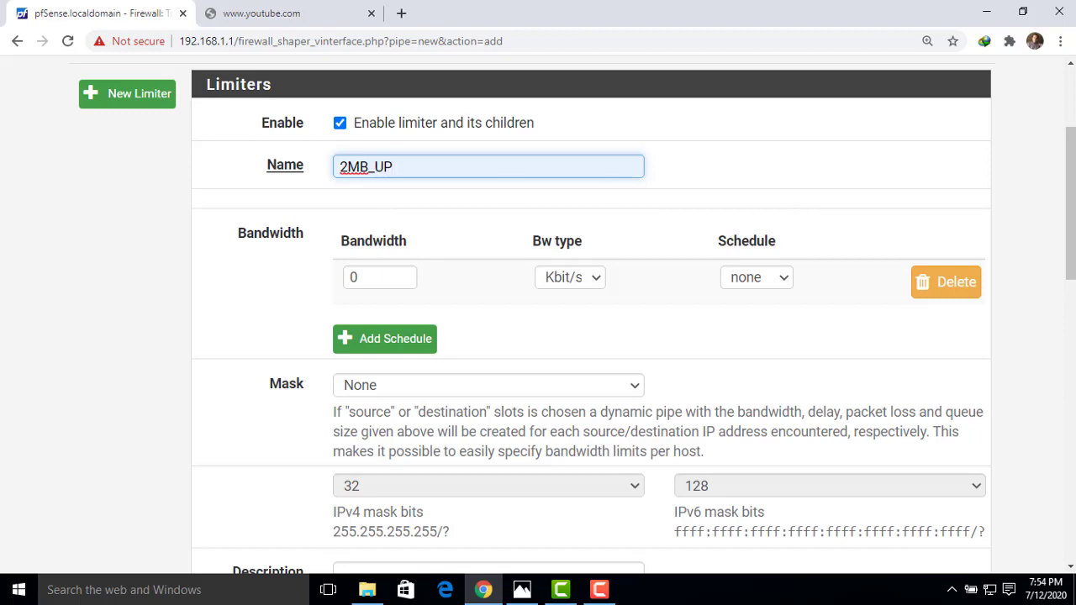
pyautogui.moveTo(1074, 167); pyautogui.dragTo(1073, 162)
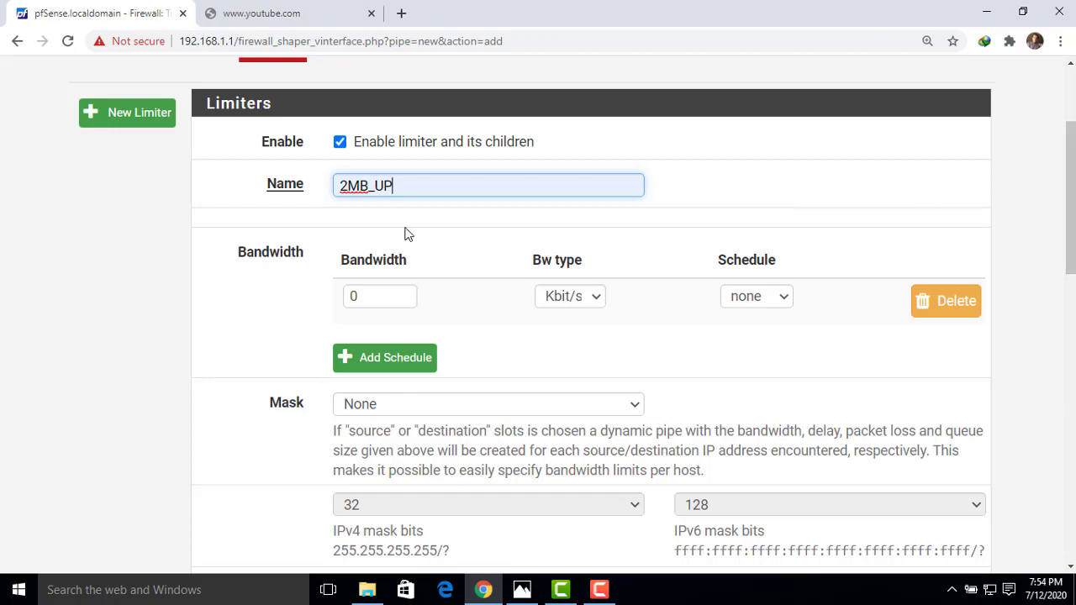
# Set its bandwidth to 2 Mbit/s, save, and apply the traffic shaper changes.
pyautogui.click(372, 298)
pyautogui.moveTo(373, 297); pyautogui.dragTo(347, 297)
pyautogui.write('2')
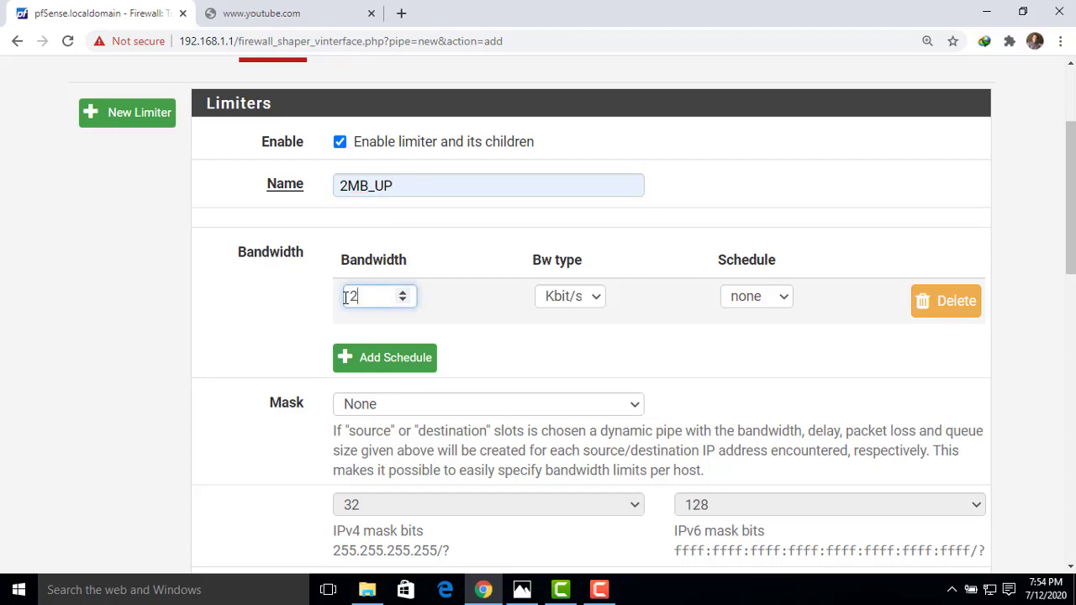
pyautogui.click(598, 303)
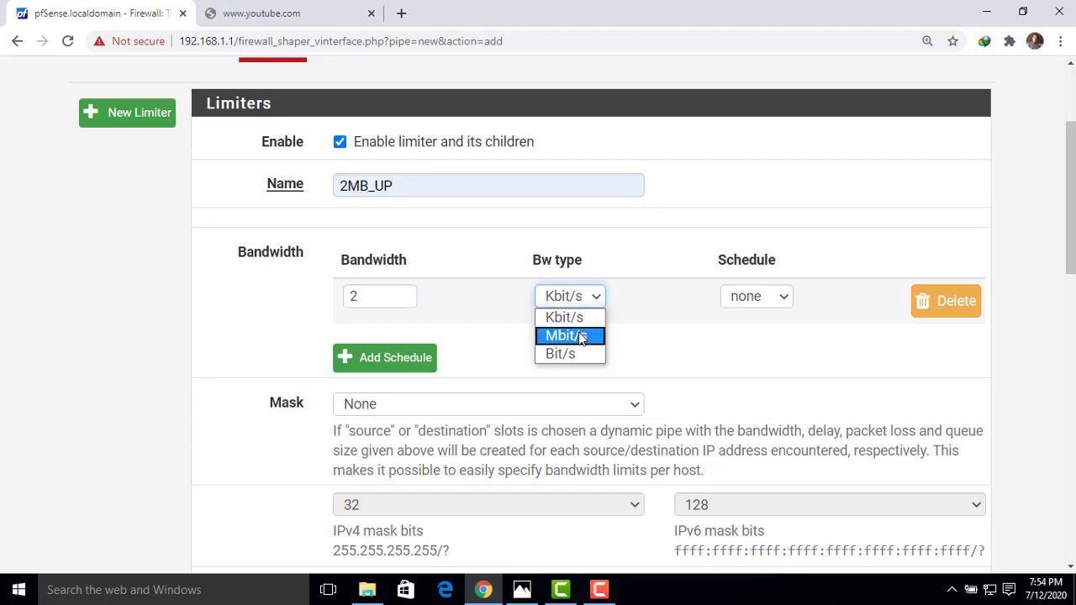
pyautogui.click(582, 335)
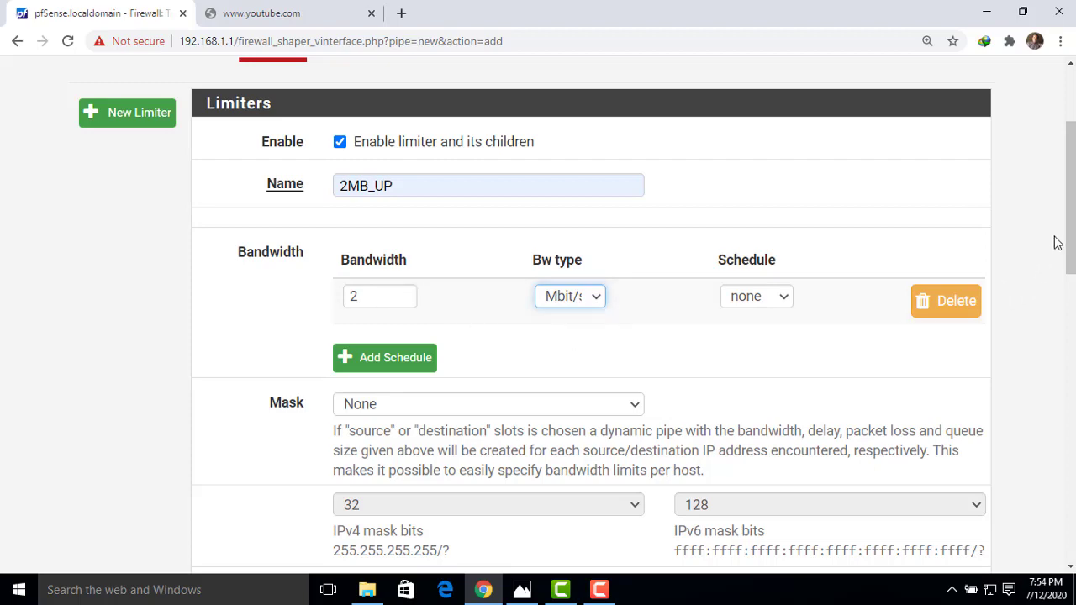
pyautogui.moveTo(1068, 247); pyautogui.dragTo(1066, 529)
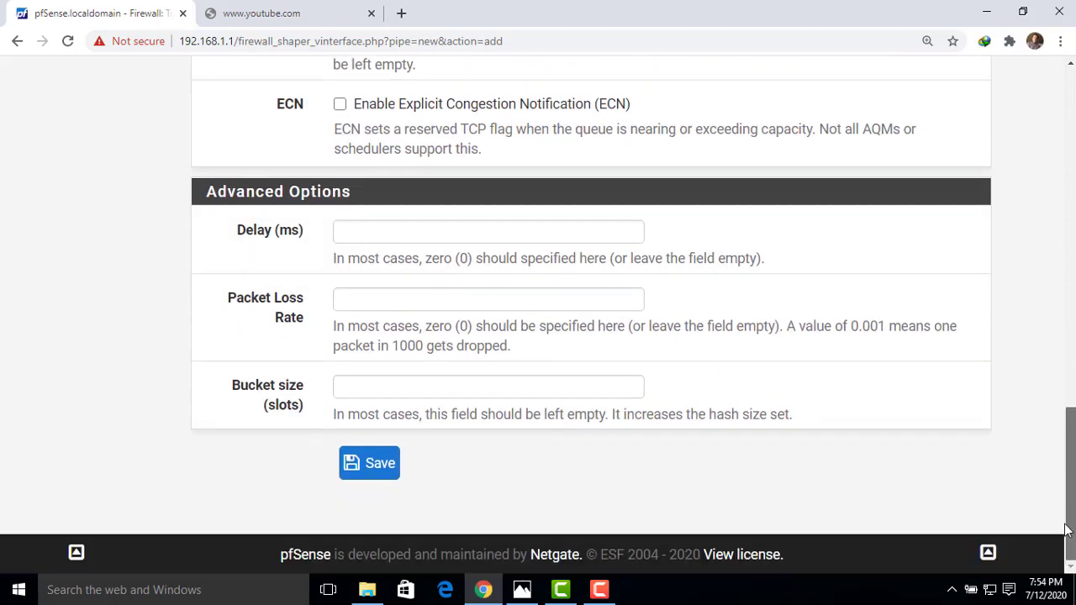
pyautogui.click(381, 473)
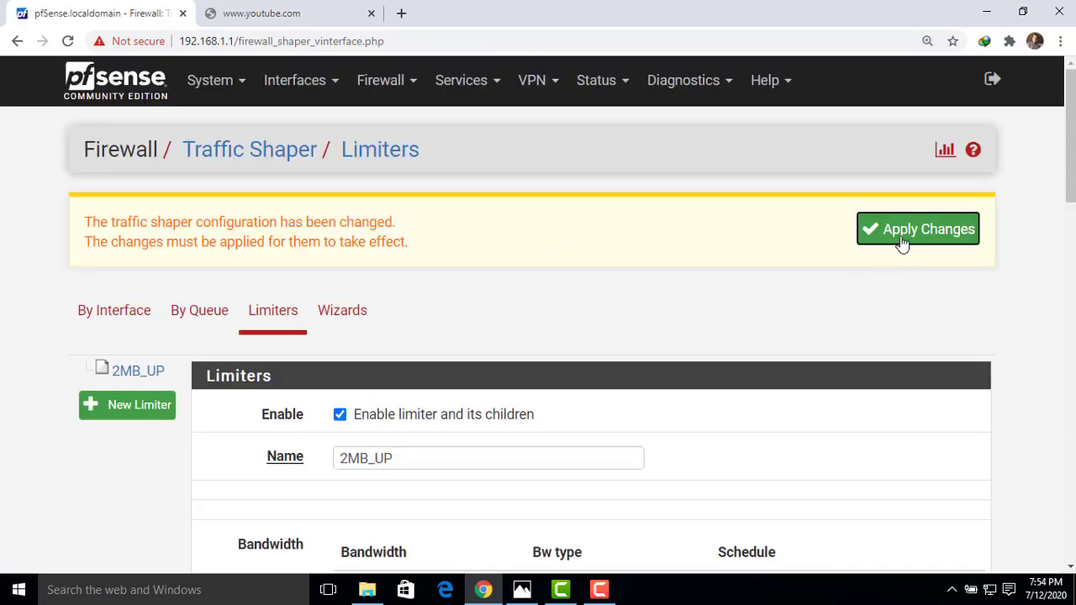
pyautogui.click(901, 243)
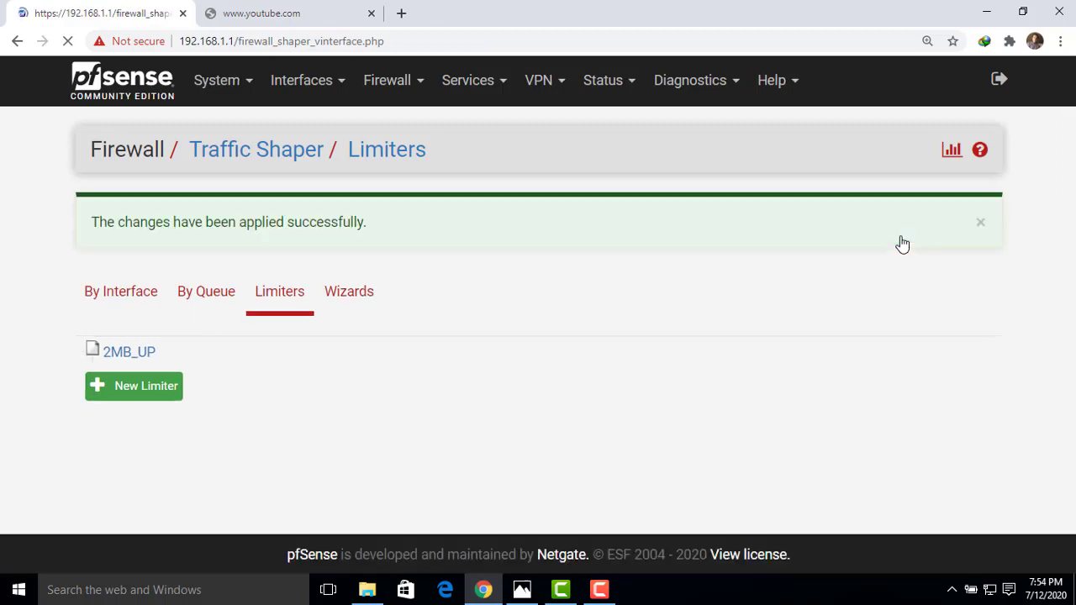
# Create another enabled limiter named 2Mb_Dw.
pyautogui.click(140, 399)
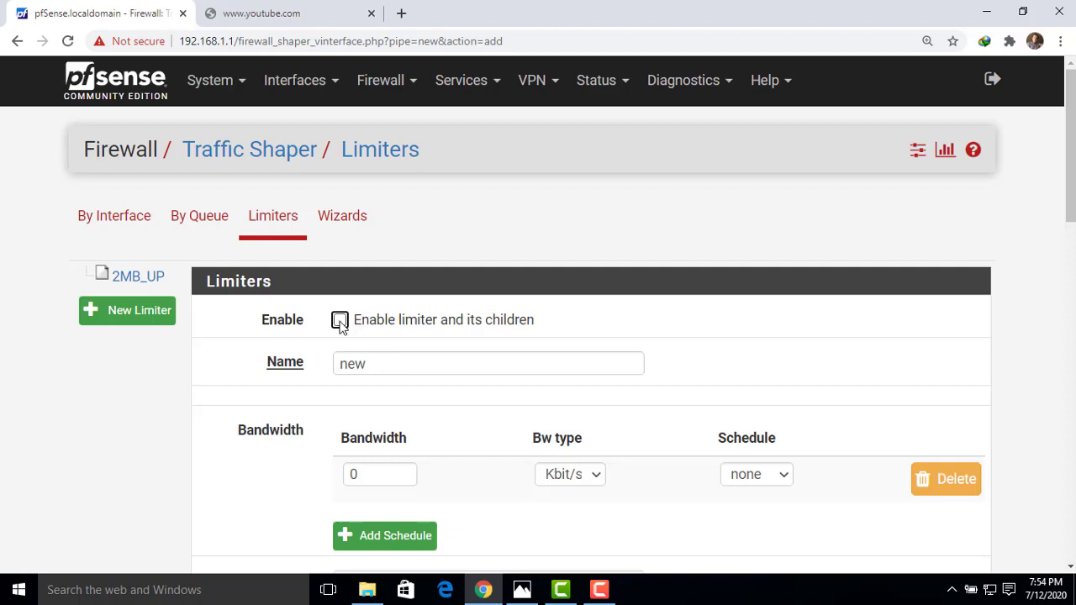
pyautogui.click(339, 322)
pyautogui.moveTo(375, 361); pyautogui.dragTo(233, 383)
pyautogui.write('2')
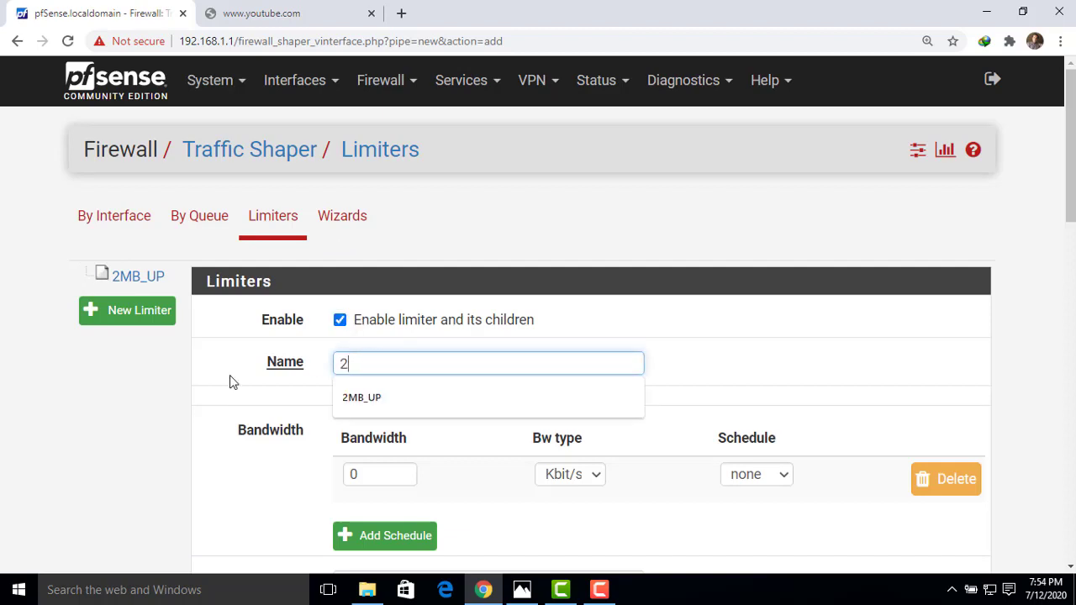
pyautogui.write('mB')
pyautogui.press('BackSpace')
pyautogui.press('BackSpace')
pyautogui.write('Mb_d')
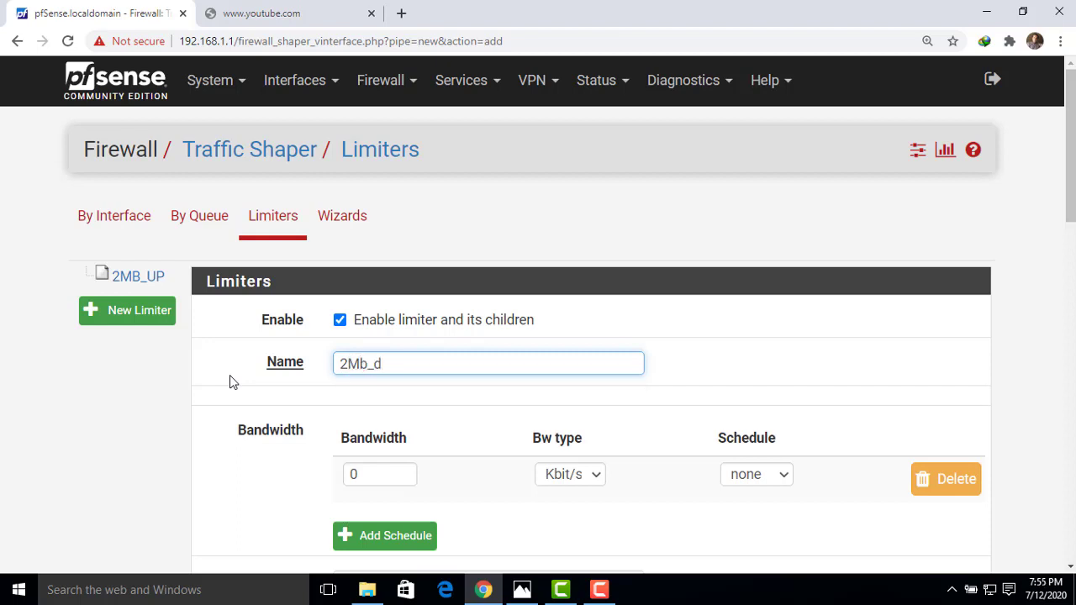
pyautogui.press('BackSpace')
pyautogui.write('d')
pyautogui.press('BackSpace')
pyautogui.write('Dw')
# Give 2Mb_Dw a bandwidth of 2 Mbit/s, save, and apply the changes.
pyautogui.doubleClick(380, 475)
pyautogui.write('2')
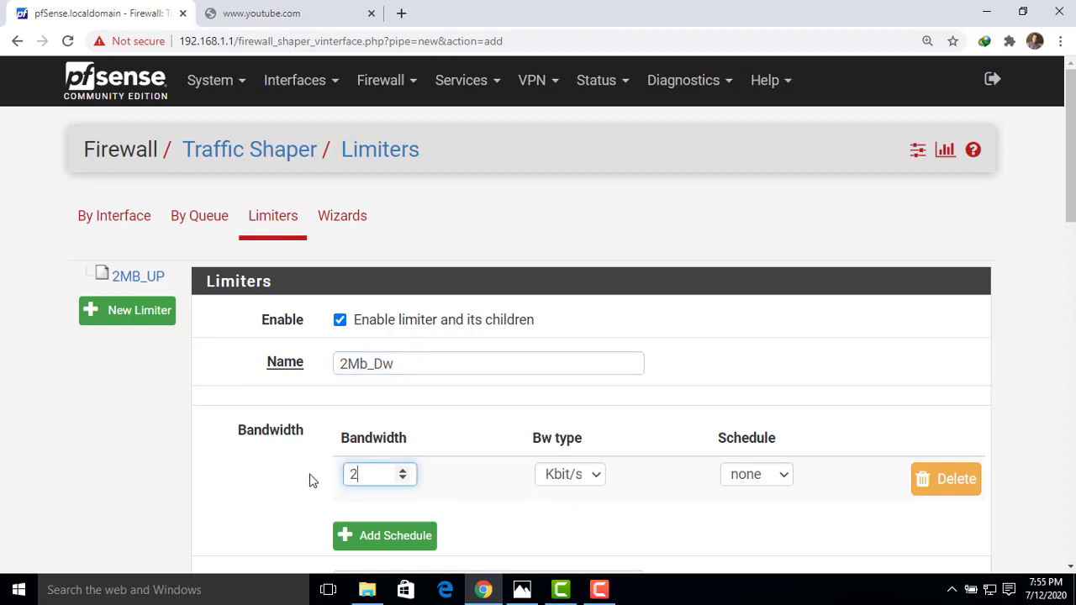
pyautogui.click(596, 476)
pyautogui.click(577, 514)
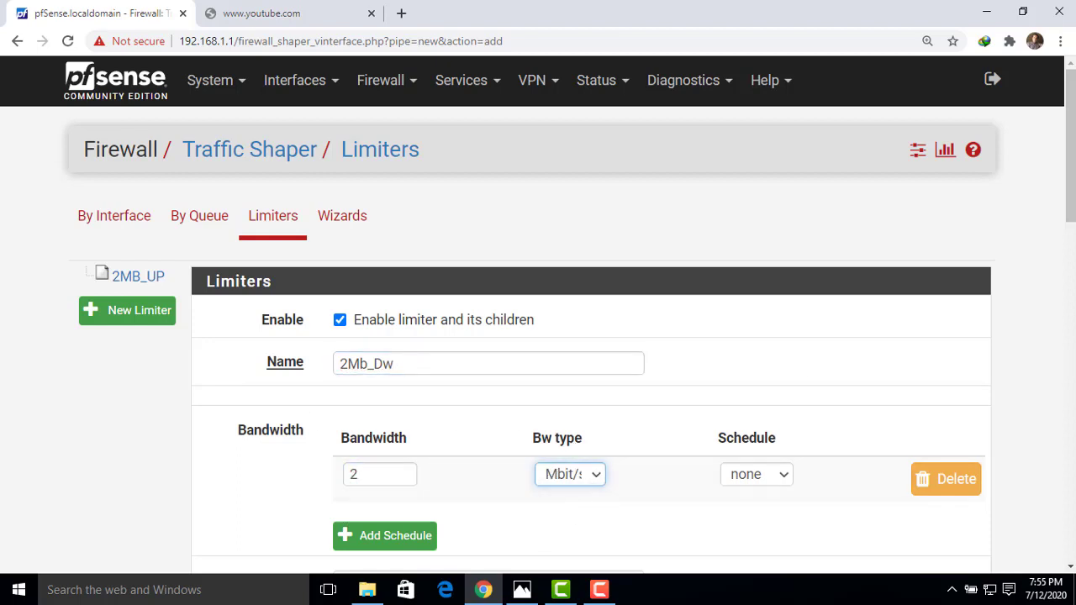
pyautogui.moveTo(1072, 182); pyautogui.dragTo(1072, 520)
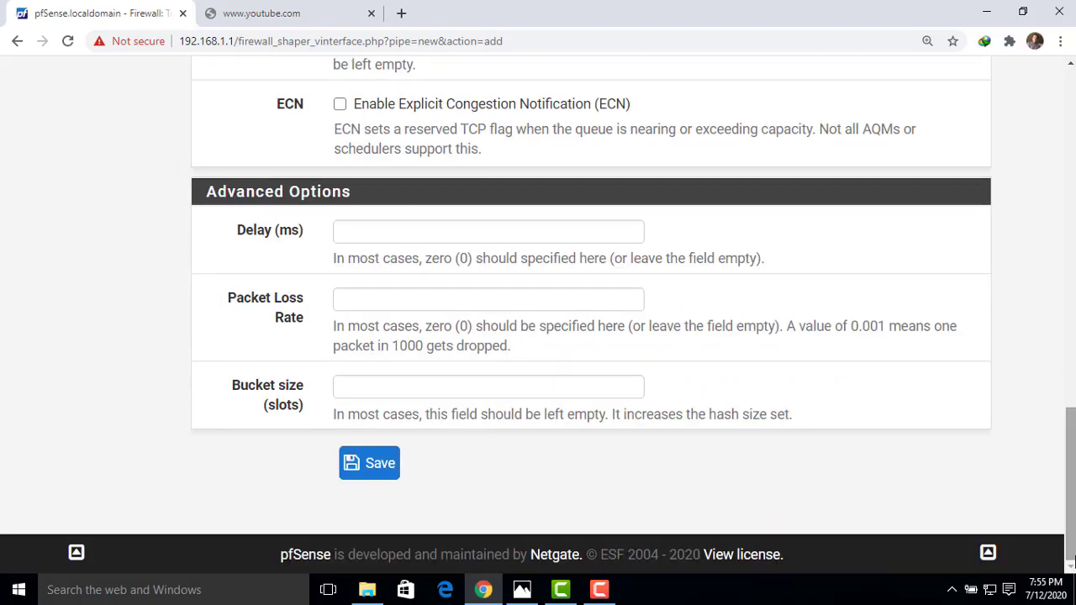
pyautogui.click(376, 473)
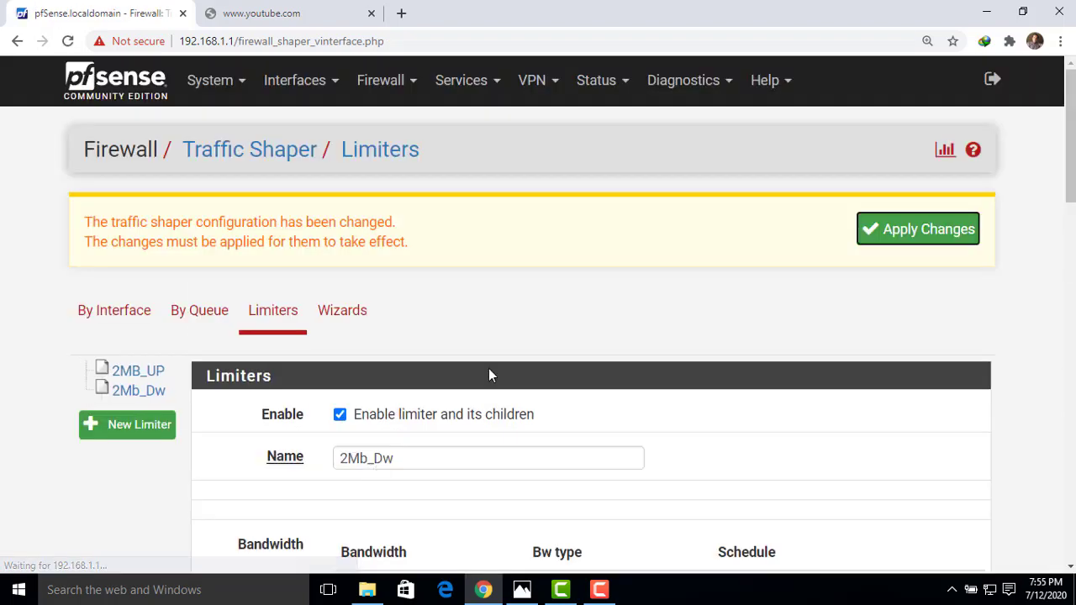
pyautogui.click(905, 235)
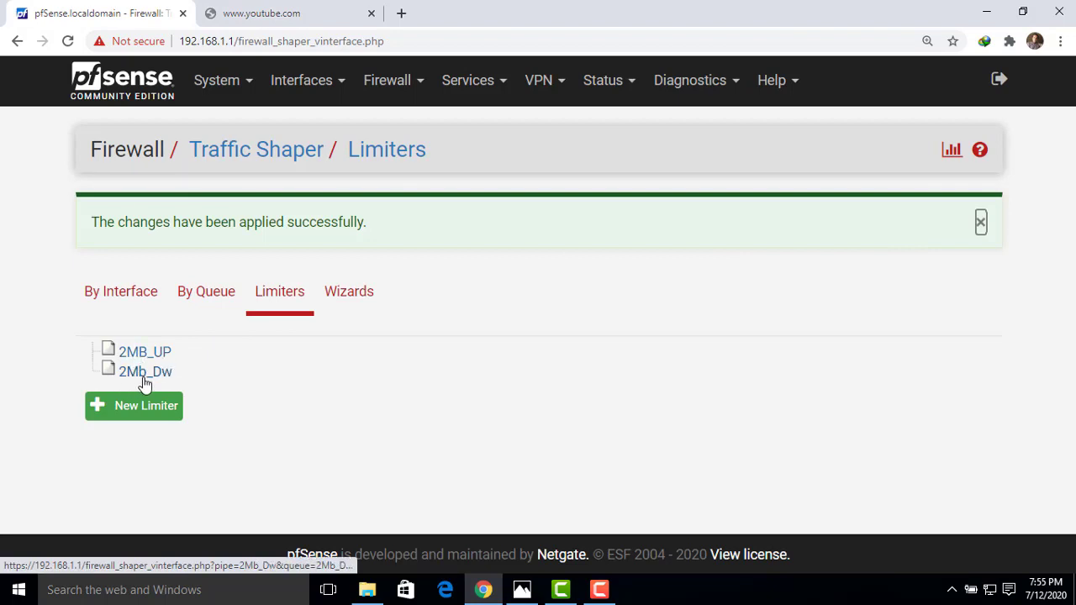
pyautogui.click(146, 412)
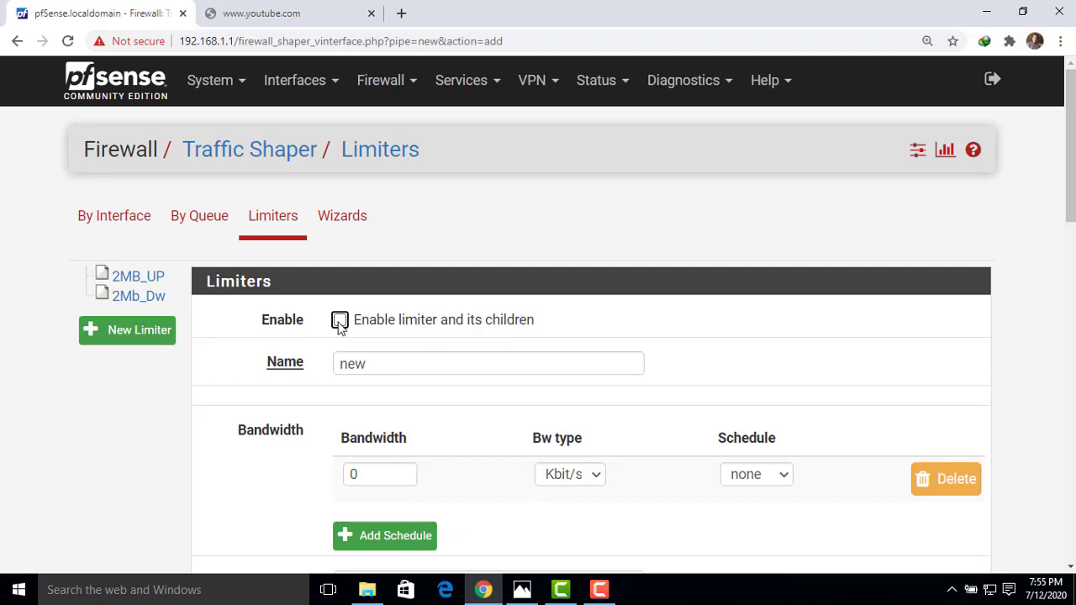
# Enable the new limiter and name it 4MB_UP.
pyautogui.click(339, 320)
pyautogui.doubleClick(406, 371)
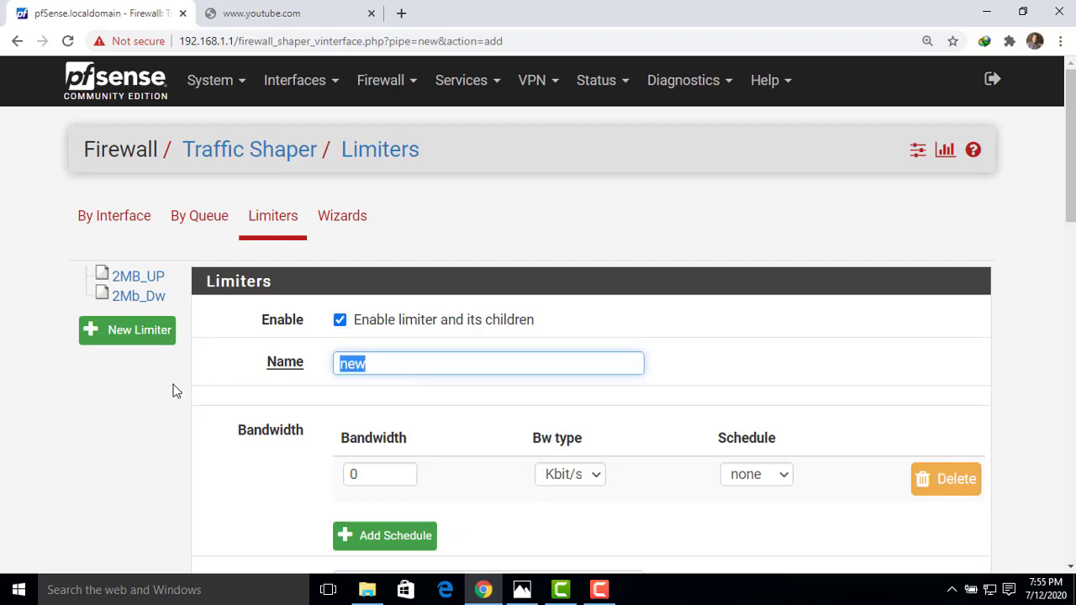
pyautogui.write('4MB_DOWN')
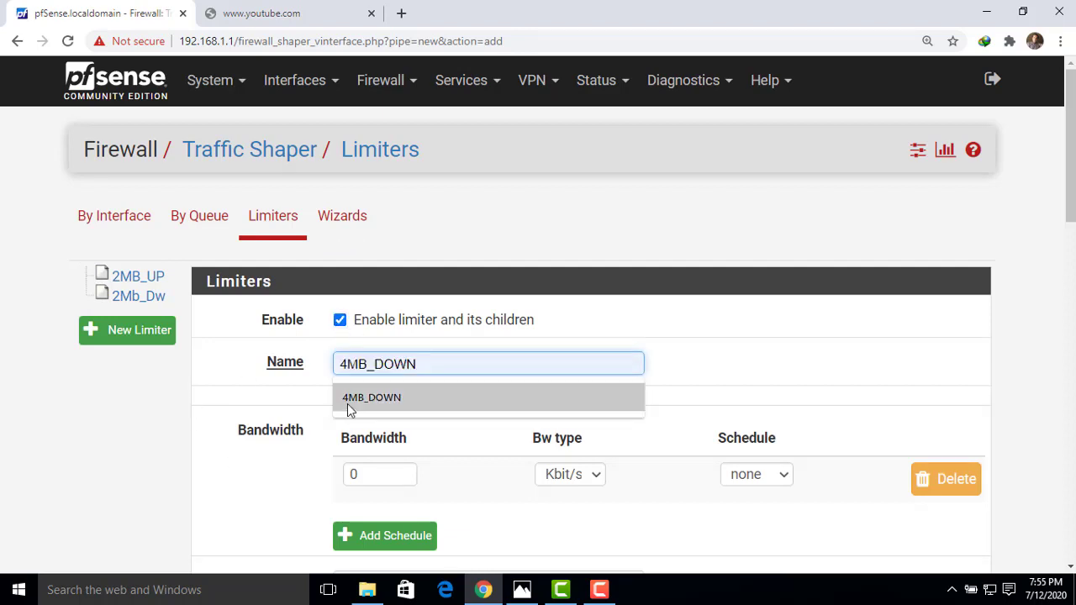
pyautogui.click(347, 404)
pyautogui.doubleClick(396, 397)
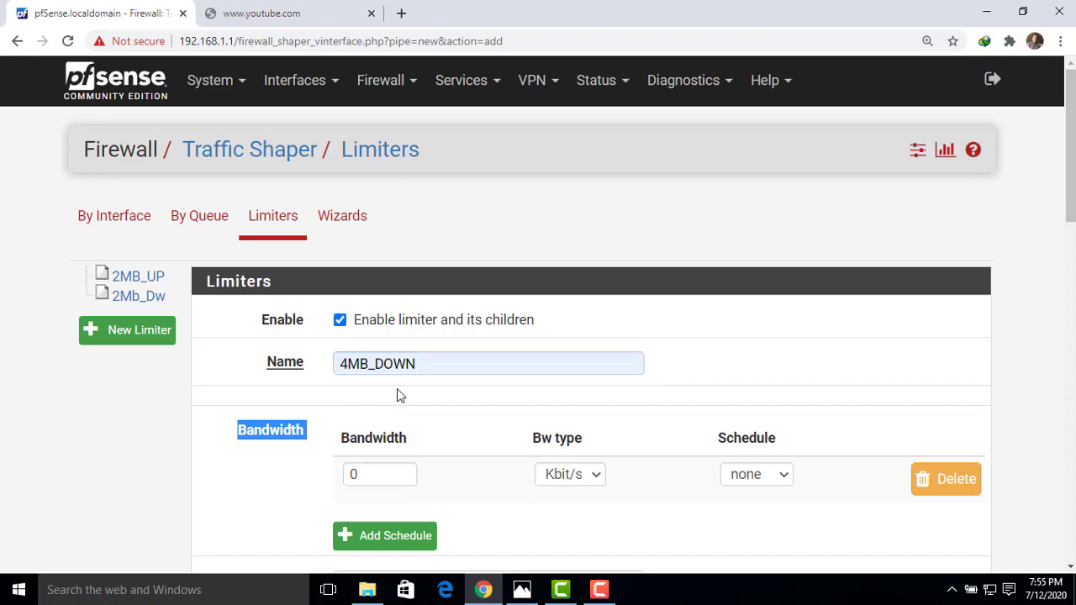
pyautogui.click(437, 363)
pyautogui.press('BackSpace')
pyautogui.press('BackSpace')
pyautogui.press('BackSpace')
pyautogui.press('BackSpace')
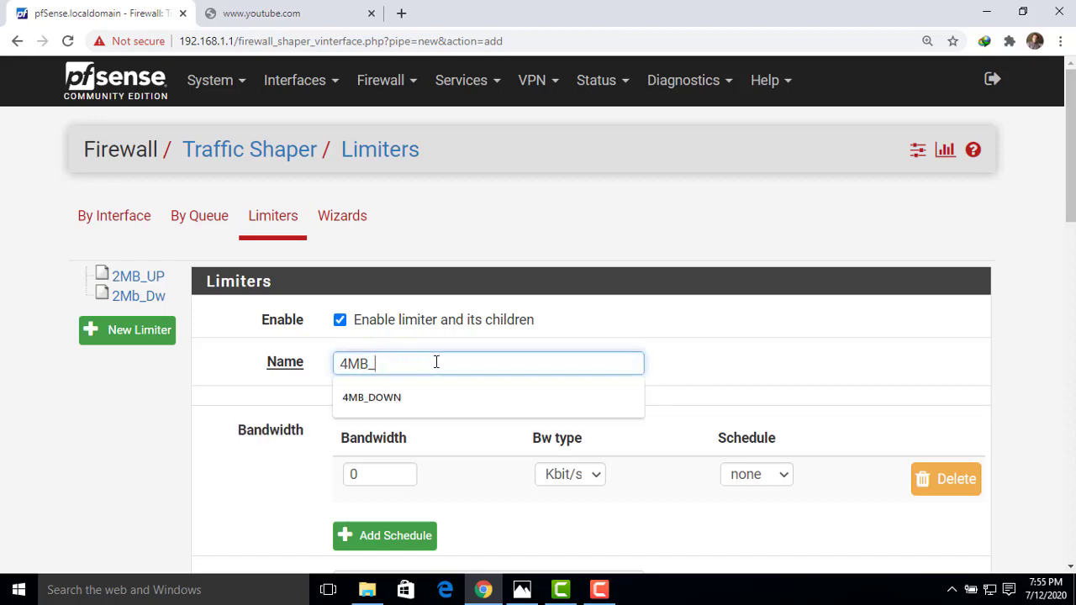
pyautogui.write('UP')
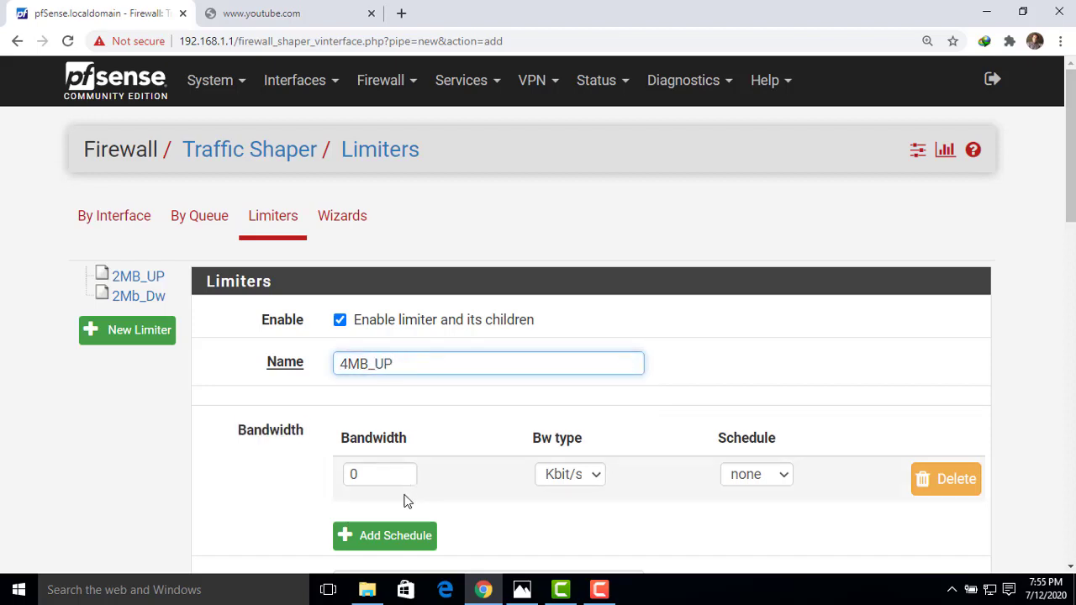
# Set 4MB_UP's bandwidth to 4 Mbit/s, save, and apply the changes.
pyautogui.doubleClick(377, 478)
pyautogui.write('4')
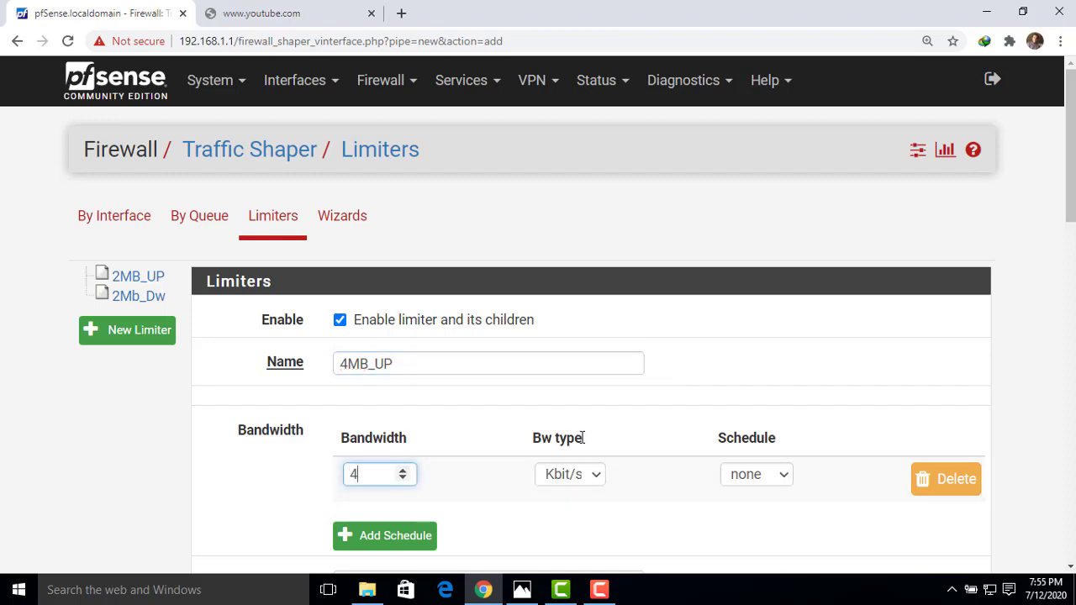
pyautogui.click(593, 483)
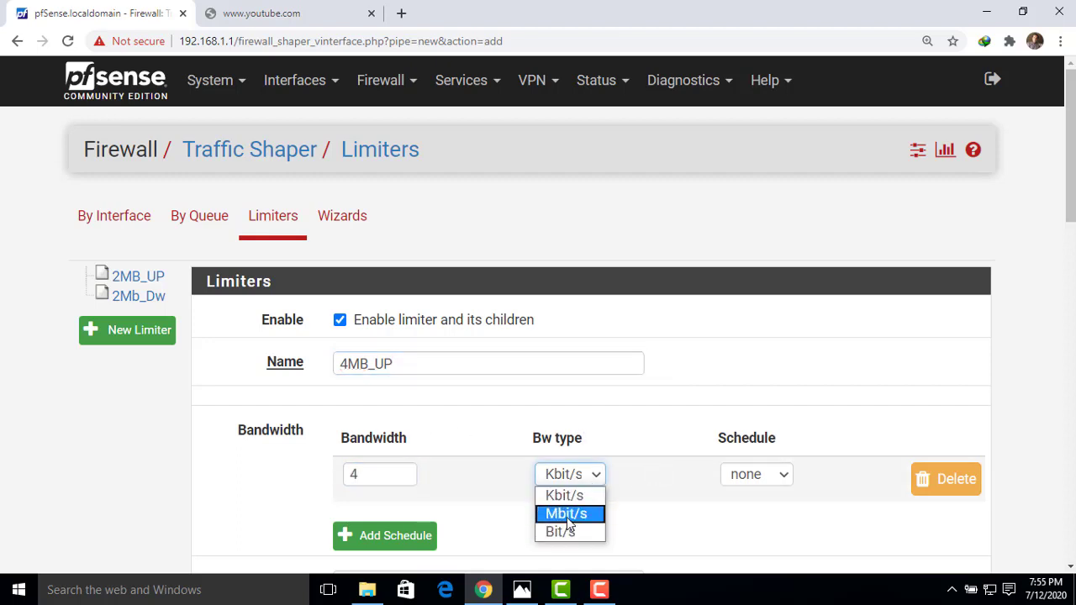
pyautogui.click(567, 515)
pyautogui.moveTo(1064, 211); pyautogui.dragTo(1064, 563)
pyautogui.click(349, 464)
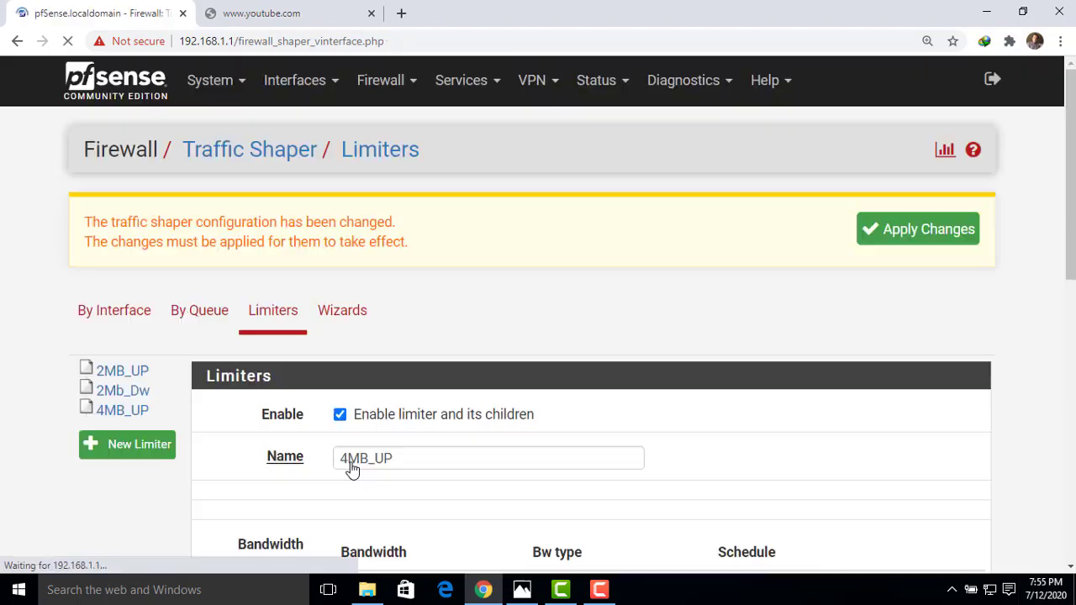
pyautogui.click(890, 229)
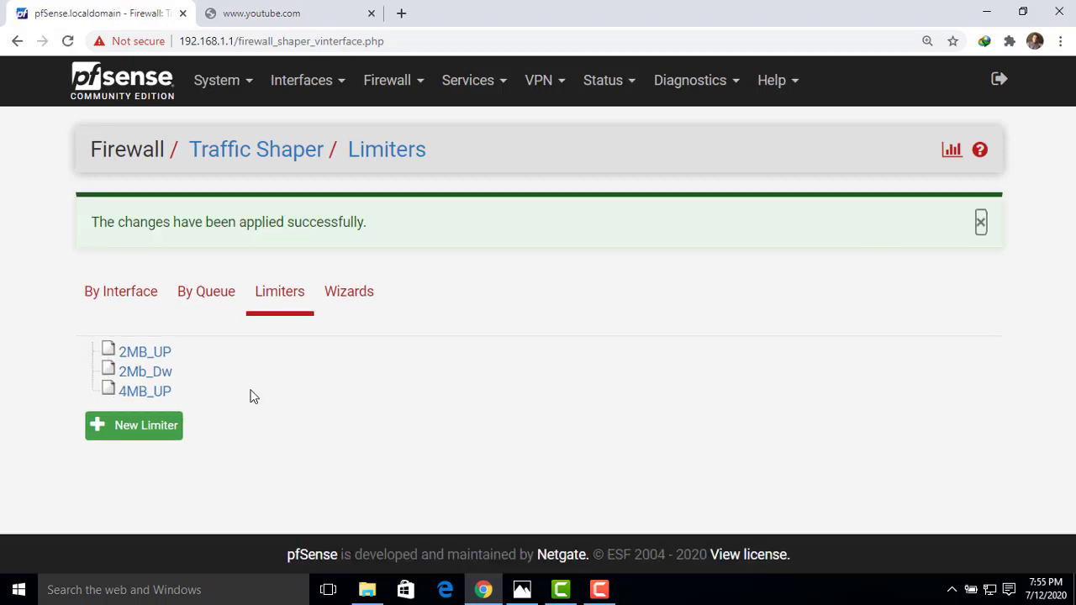
# Create a new enabled limiter named 4MB_DW.
pyautogui.click(166, 427)
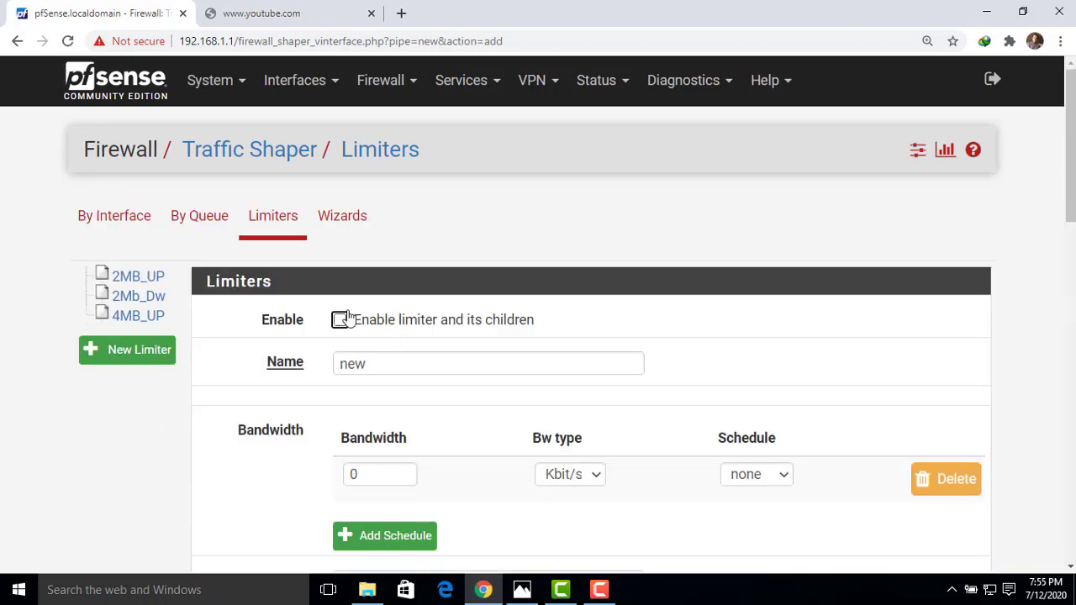
pyautogui.click(340, 320)
pyautogui.moveTo(373, 354); pyautogui.dragTo(298, 370)
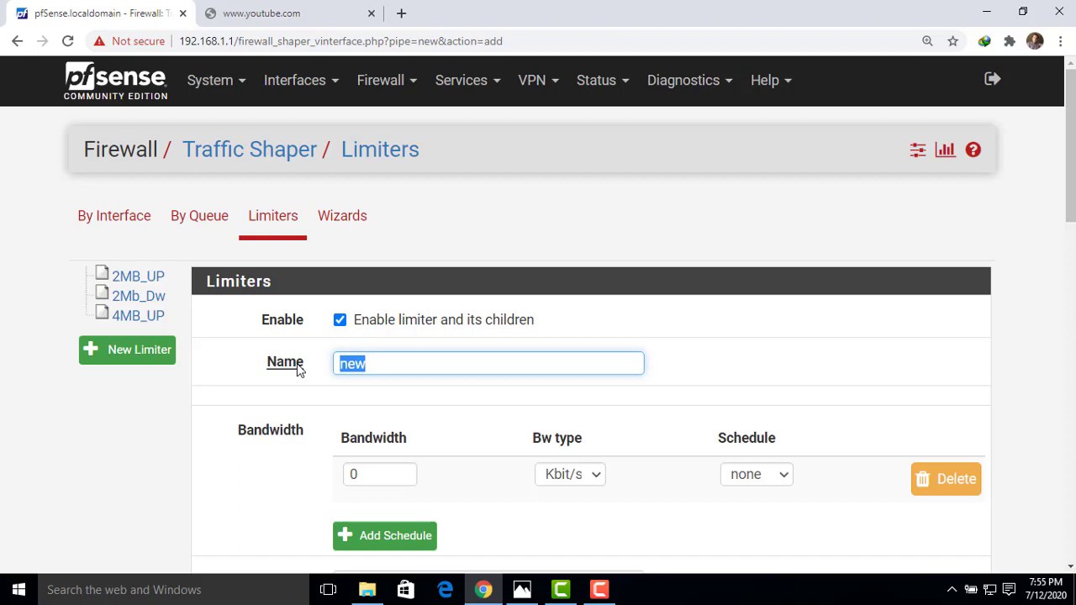
pyautogui.write('4')
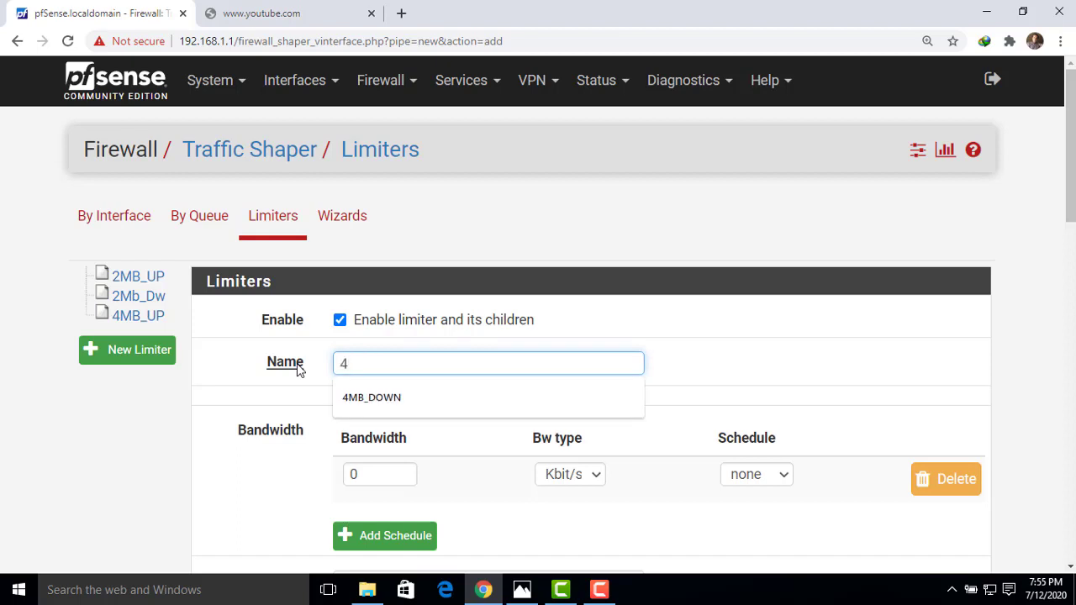
pyautogui.write('MB_')
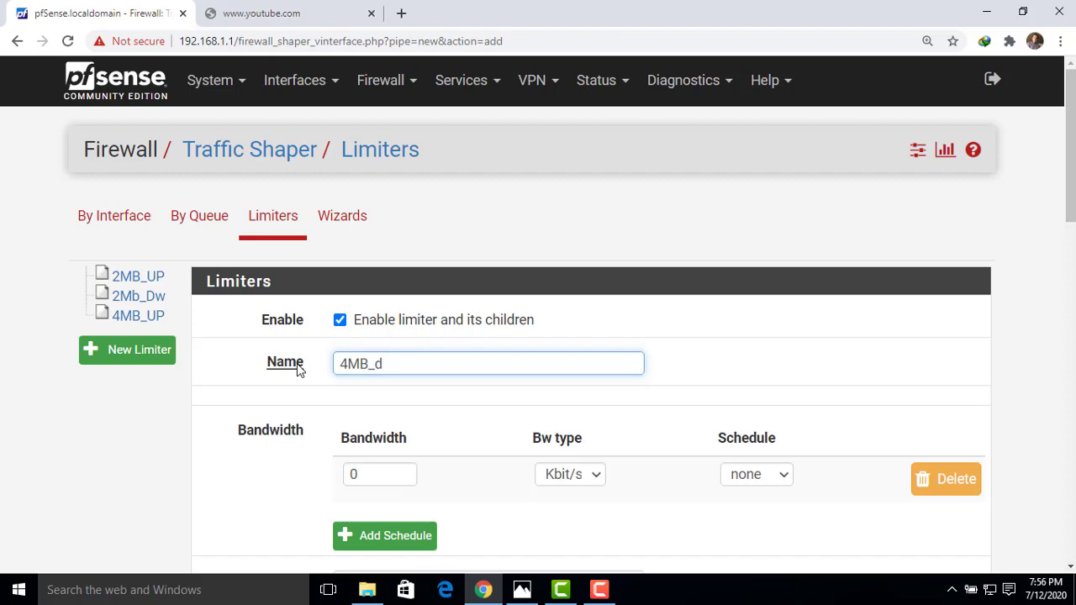
pyautogui.write('DW')
# Set the limiter bandwidth to 4 Mbit/s, save it, and apply the traffic shaper changes.
pyautogui.press('Tab')
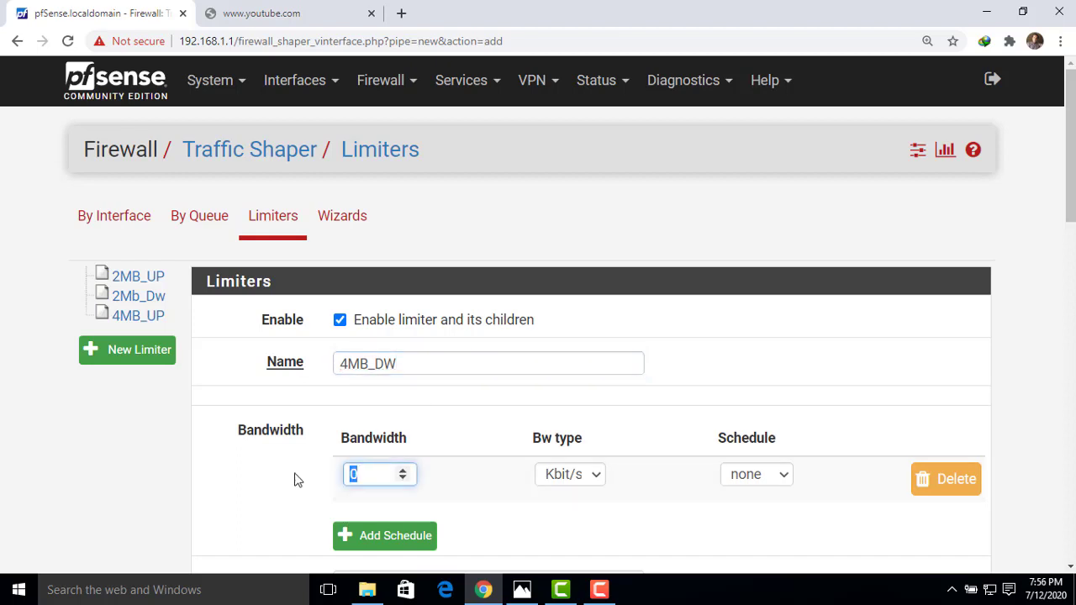
pyautogui.write('4')
pyautogui.click(599, 474)
pyautogui.click(569, 513)
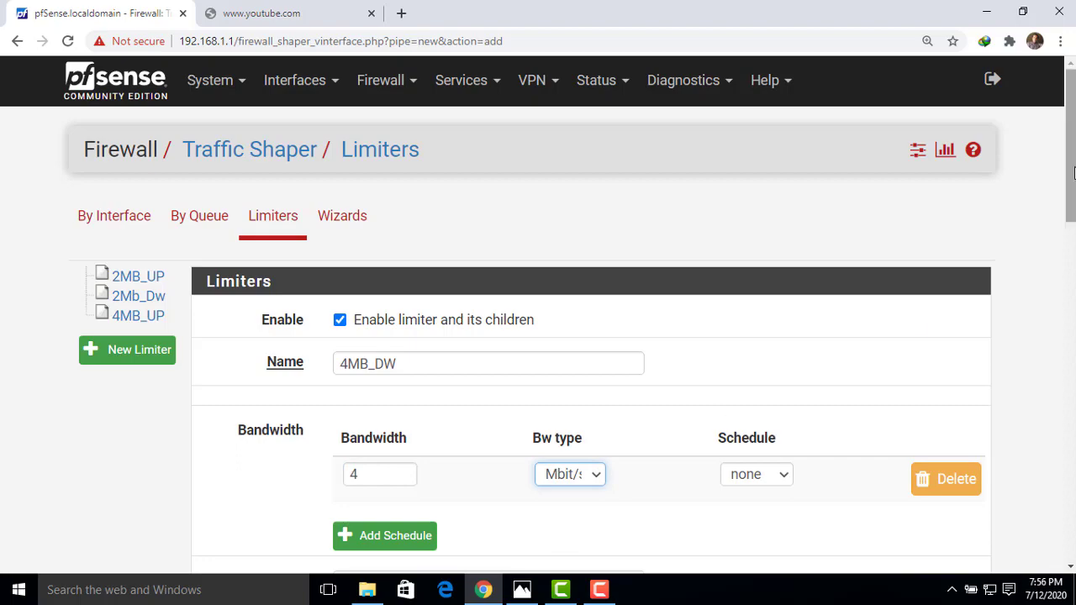
pyautogui.moveTo(1072, 168); pyautogui.dragTo(1065, 500)
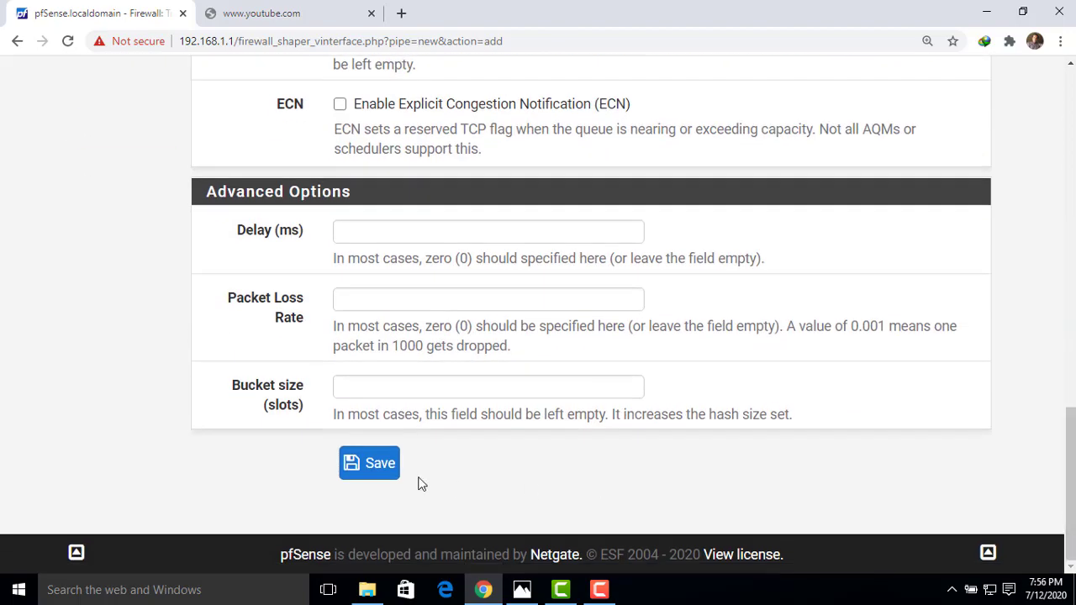
pyautogui.click(379, 473)
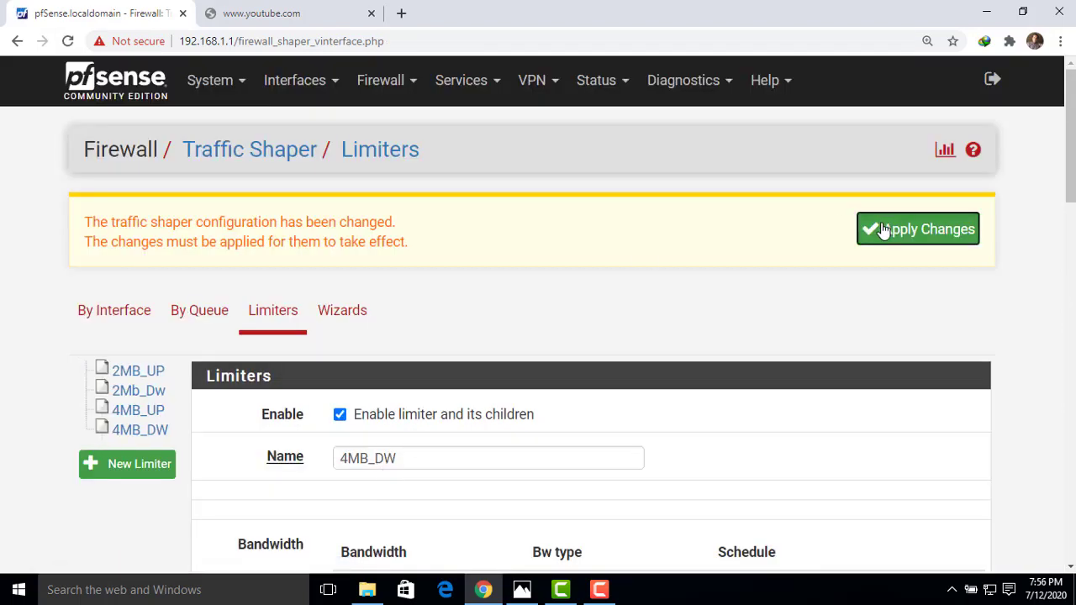
pyautogui.click(879, 229)
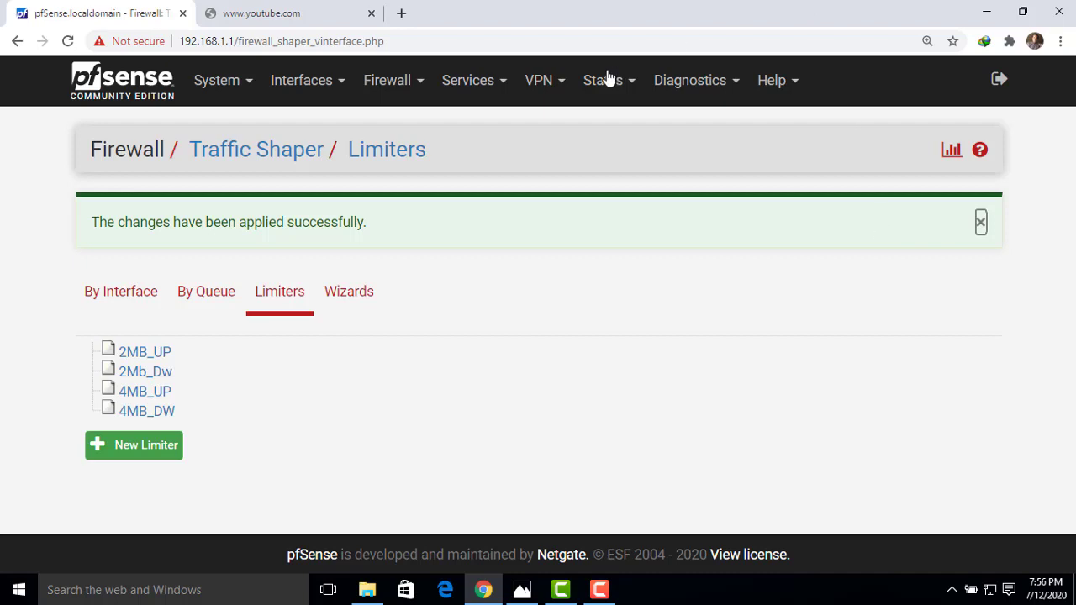
# Start a new firewall alias named 2MB from the Firewall Aliases page.
pyautogui.click(395, 81)
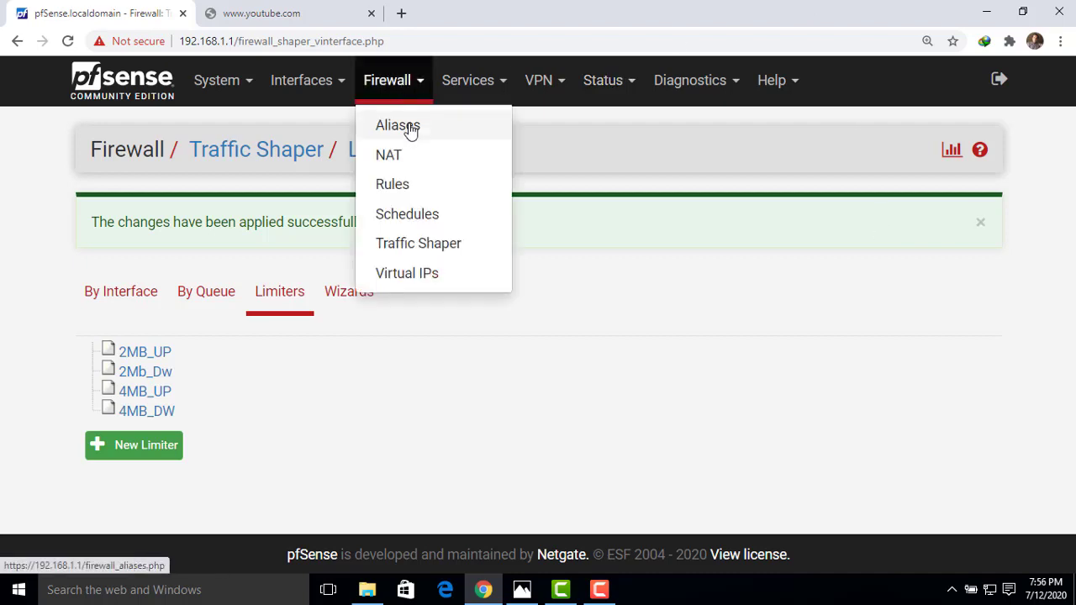
pyautogui.click(421, 133)
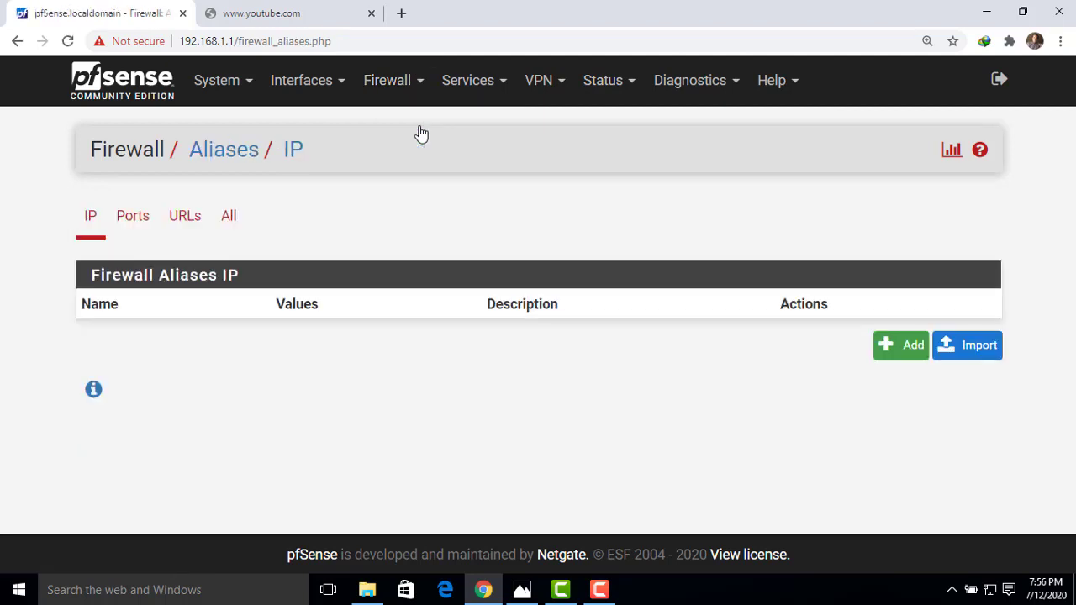
pyautogui.click(893, 343)
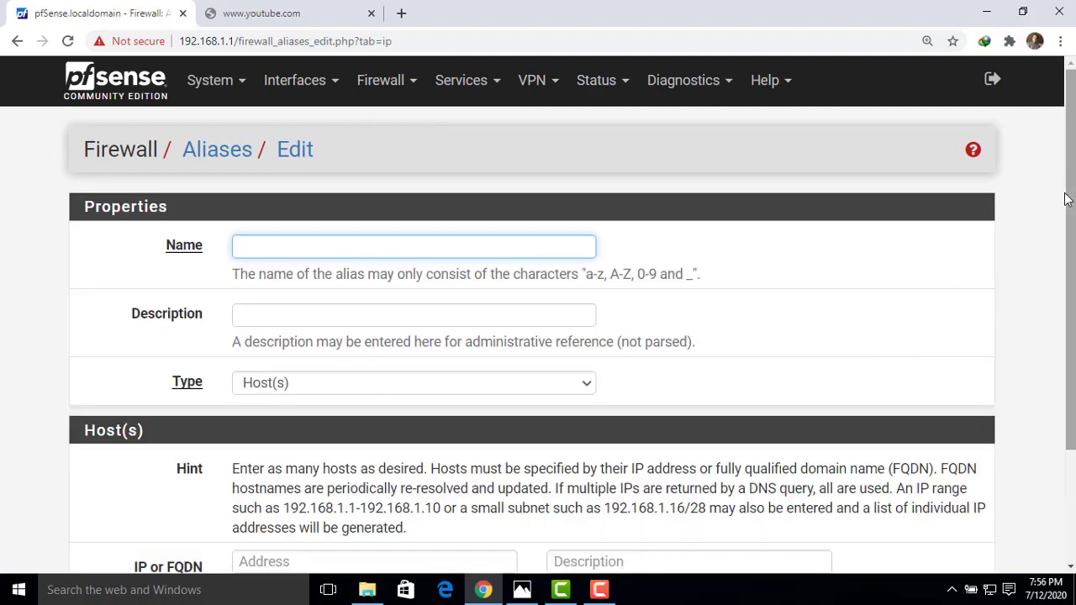
pyautogui.moveTo(1067, 200); pyautogui.dragTo(1068, 213)
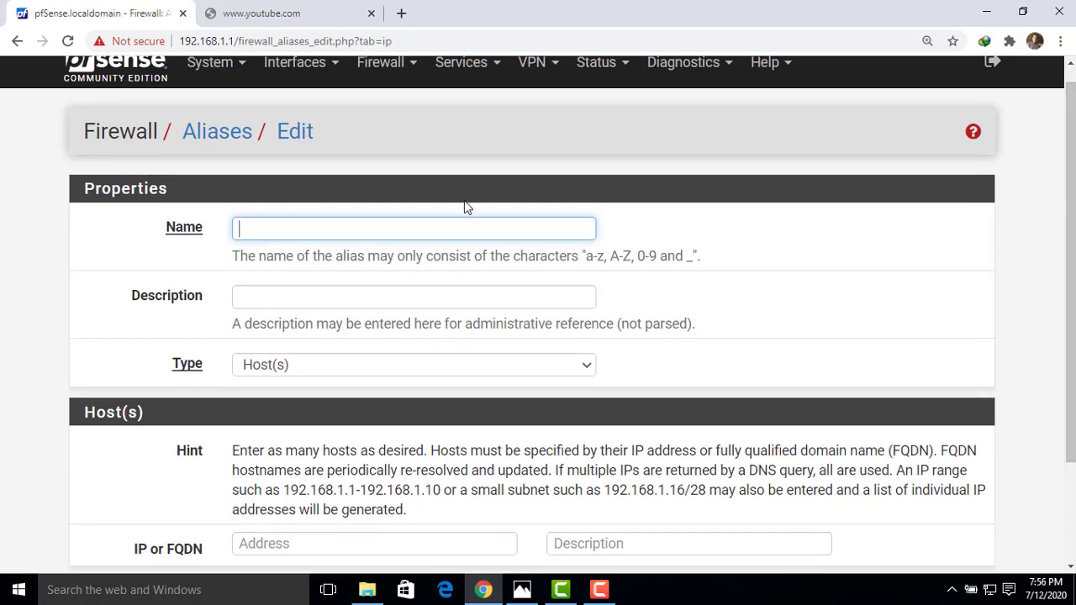
pyautogui.click(340, 227)
pyautogui.write('2mB')
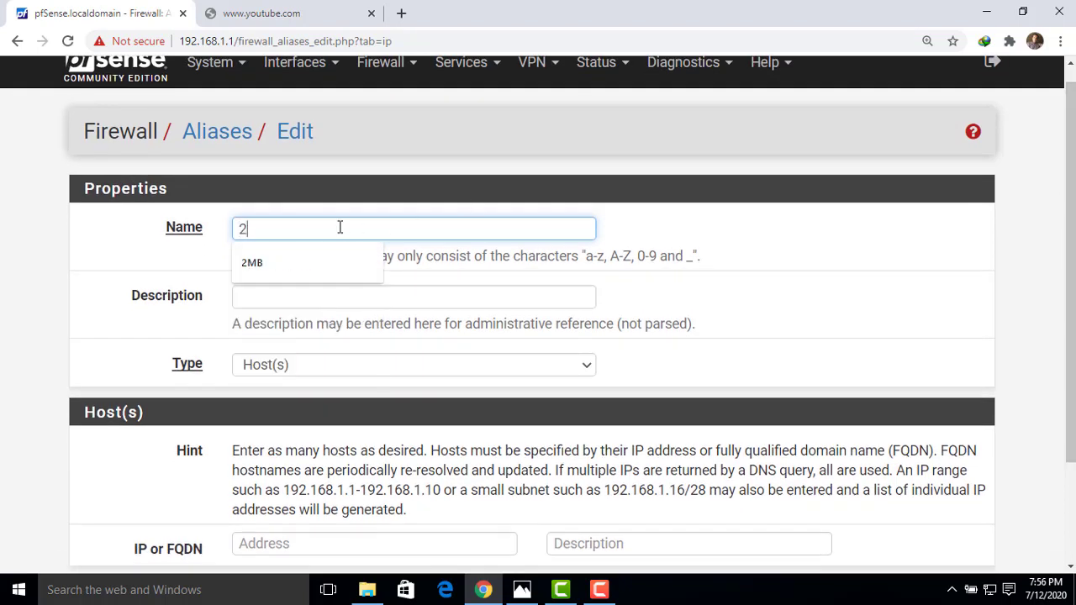
pyautogui.press('BackSpace')
pyautogui.press('BackSpace')
pyautogui.write('Mb')
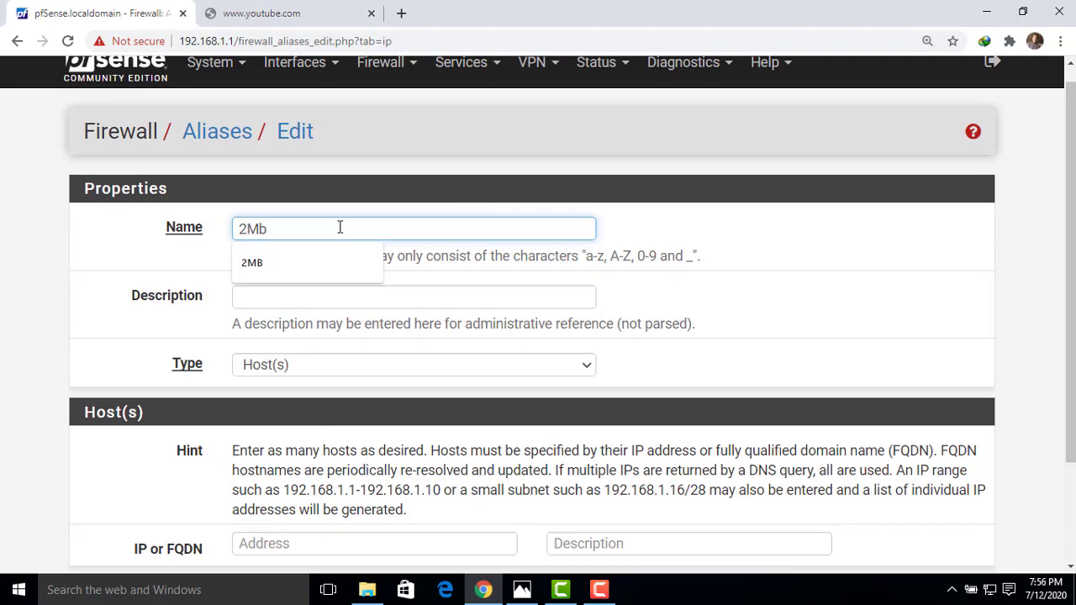
pyautogui.click(274, 268)
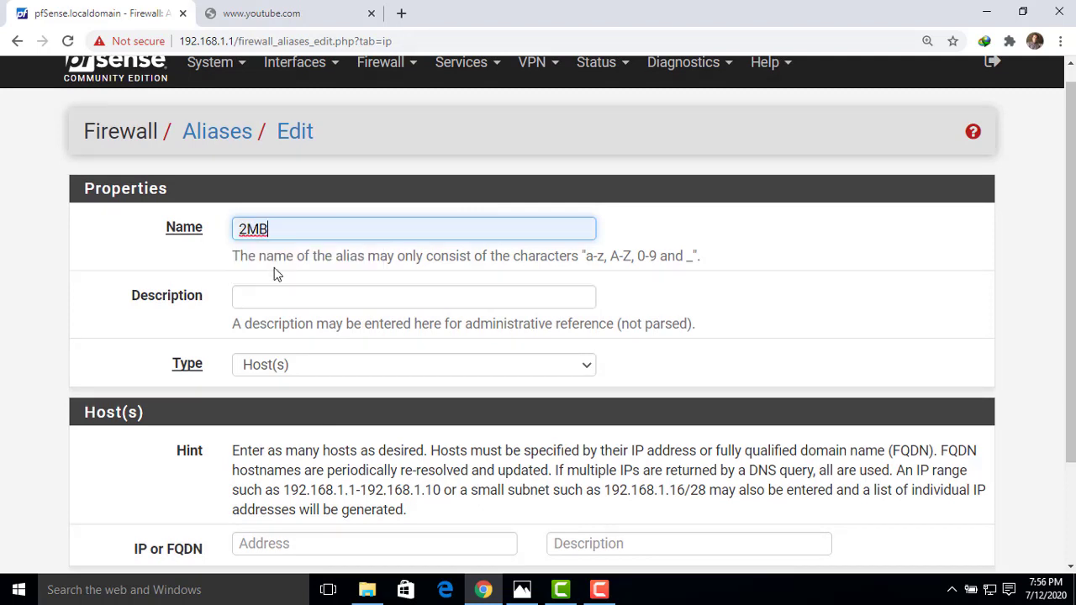
# Give the 2MB alias the description HADI.NET.
pyautogui.click(353, 297)
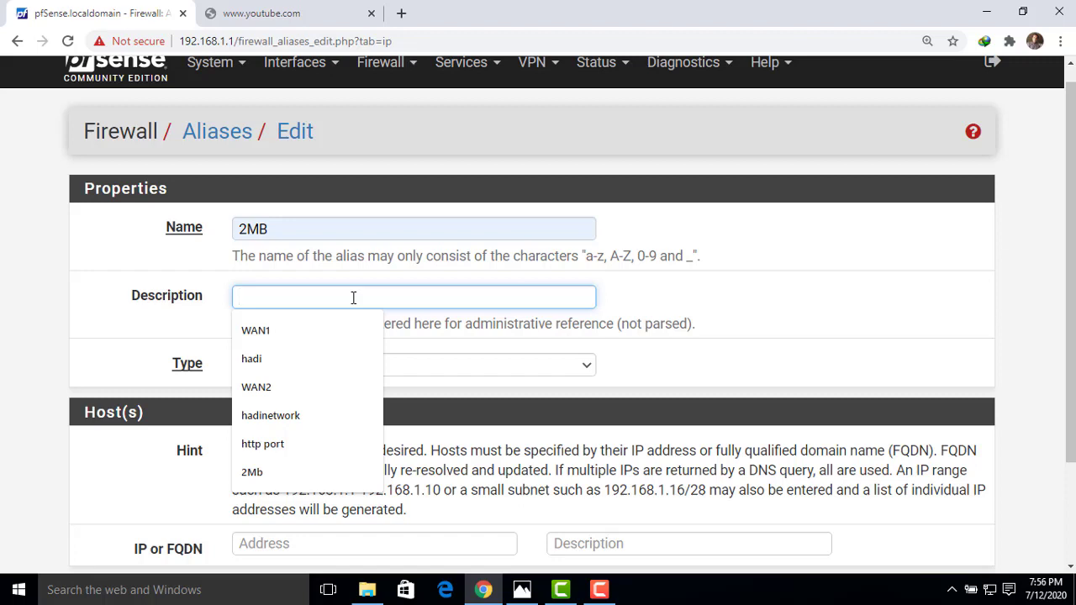
pyautogui.write('hadi')
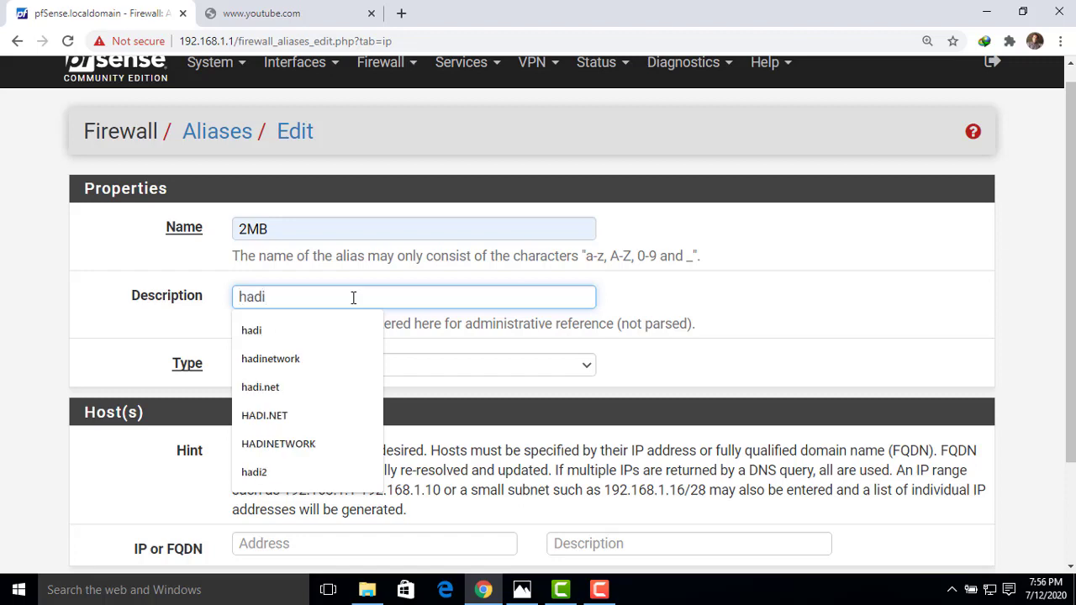
pyautogui.click(287, 403)
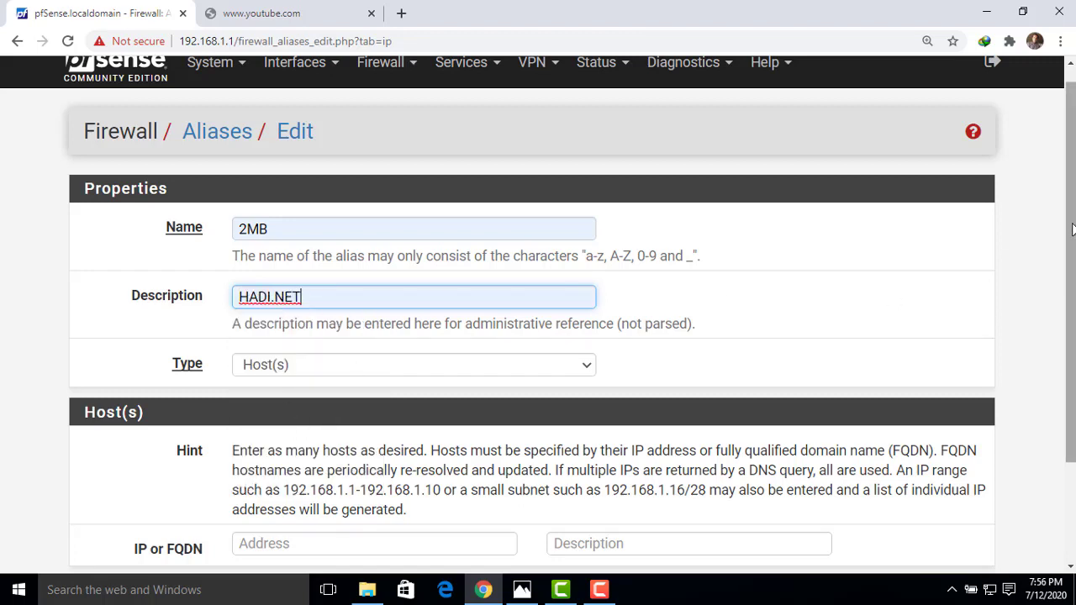
pyautogui.scroll(-1, 1043, 176)
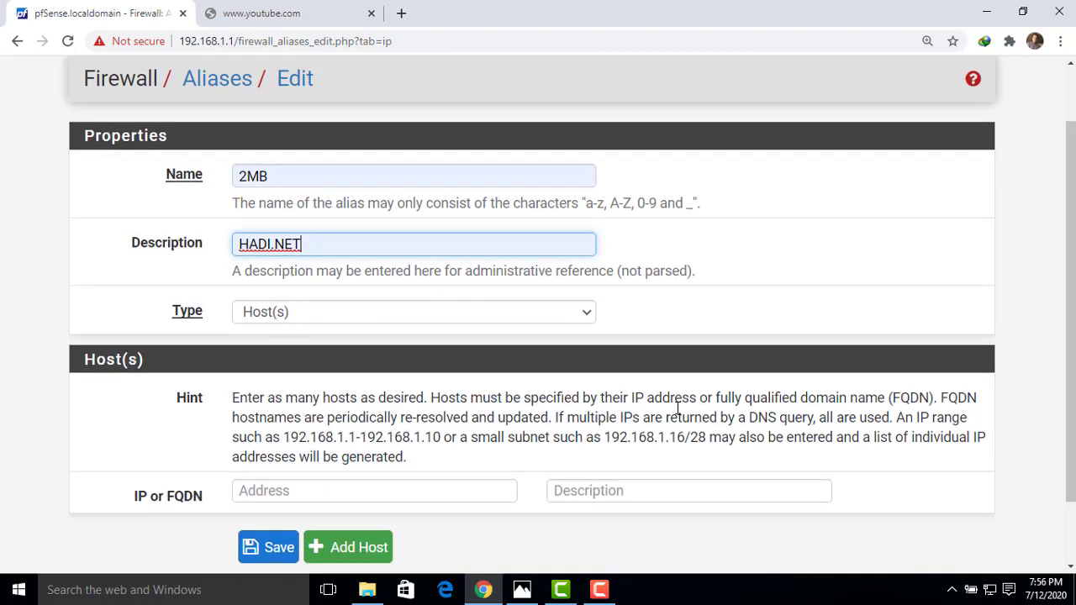
pyautogui.moveTo(1074, 225); pyautogui.dragTo(1073, 246)
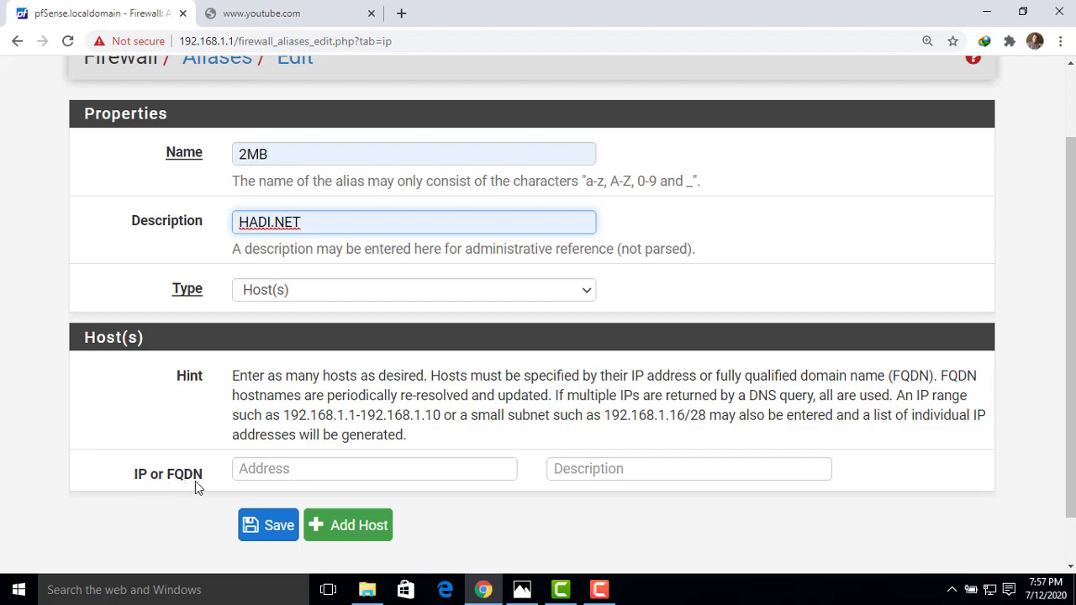
pyautogui.click(262, 476)
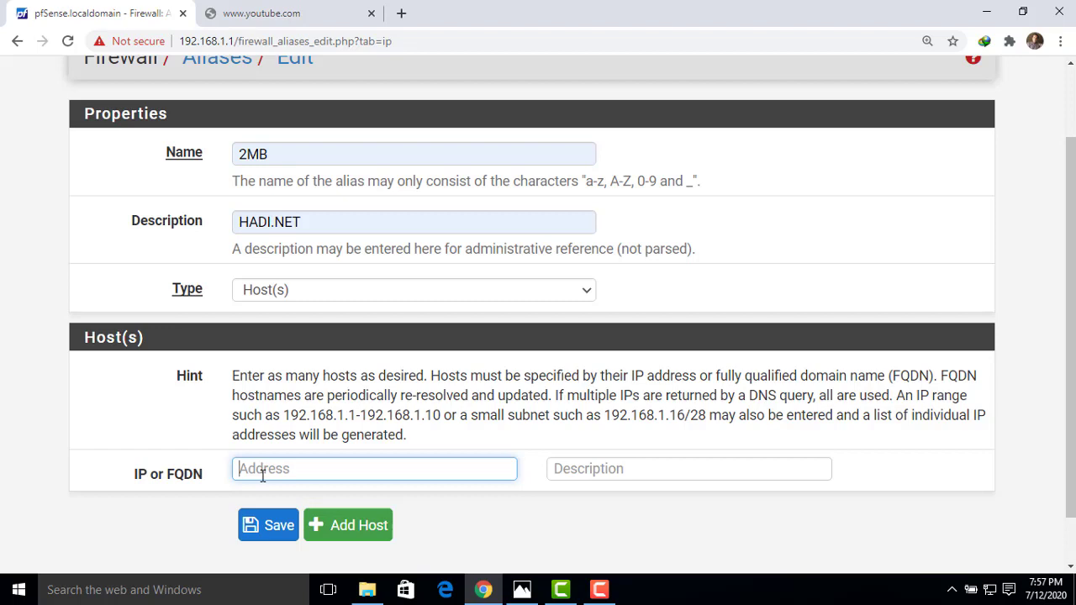
# Enter the address range 192.168.1.10-192.168.1.100 and save the 2MB alias.
pyautogui.write('192.168.1.10-')
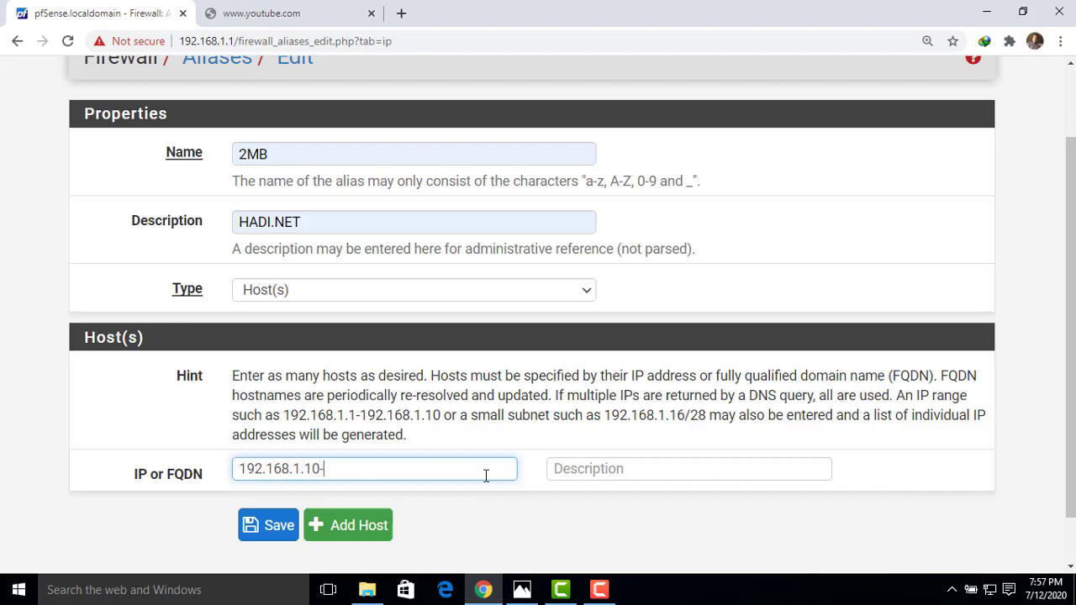
pyautogui.write('192.168.1.100')
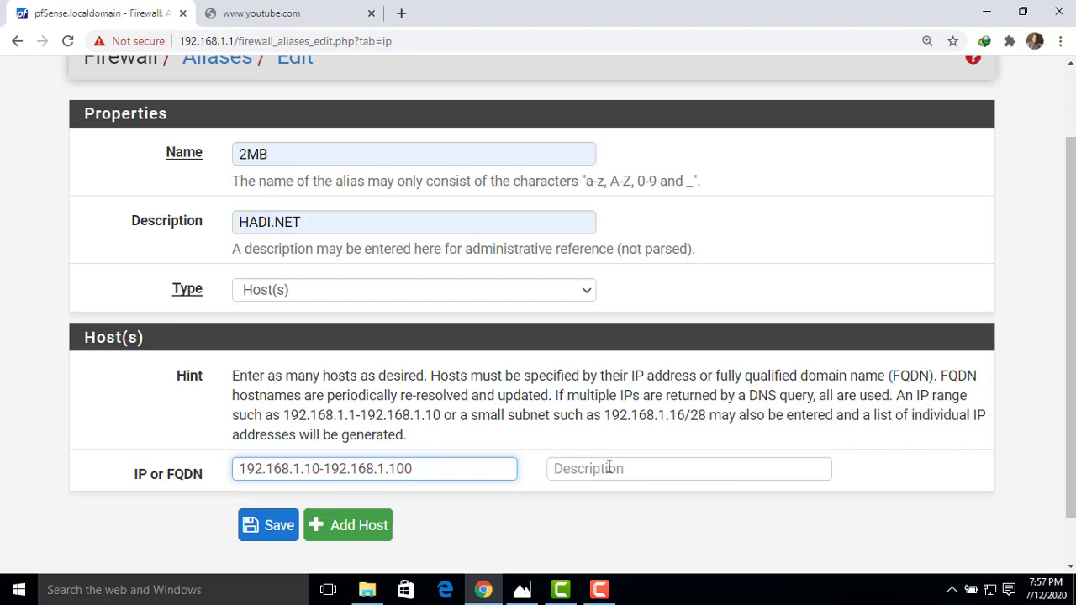
pyautogui.scroll(-1, 875, 324)
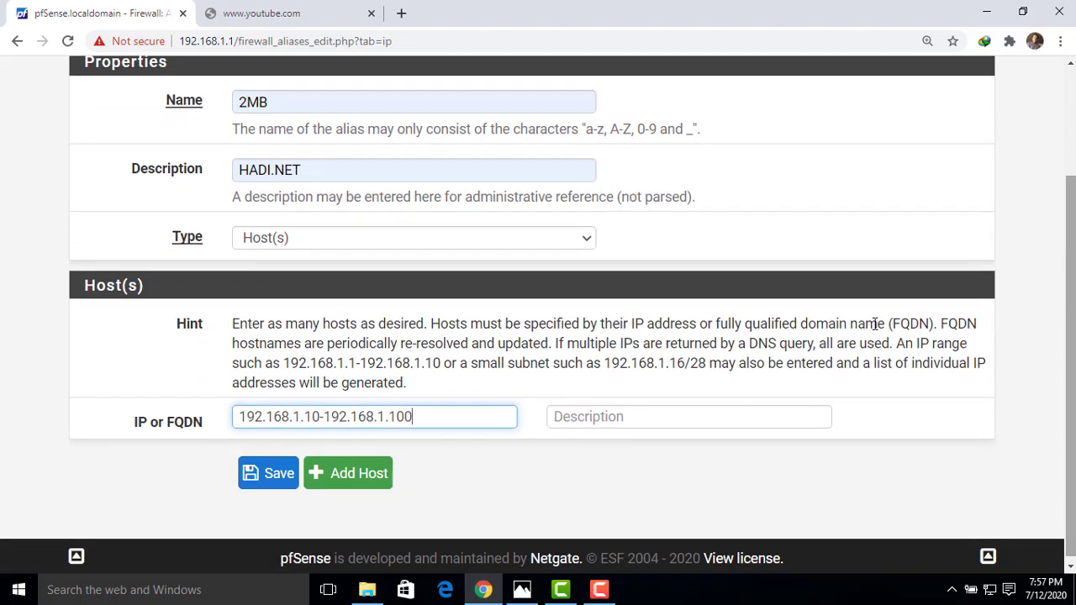
pyautogui.moveTo(322, 418); pyautogui.dragTo(312, 418)
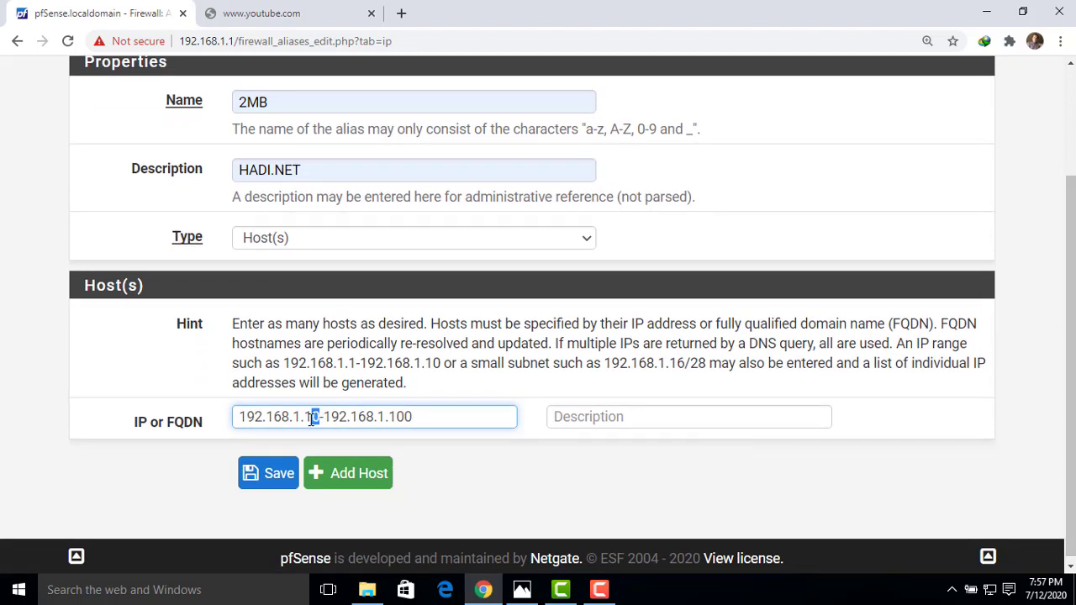
pyautogui.moveTo(412, 417); pyautogui.dragTo(389, 417)
pyautogui.click(275, 475)
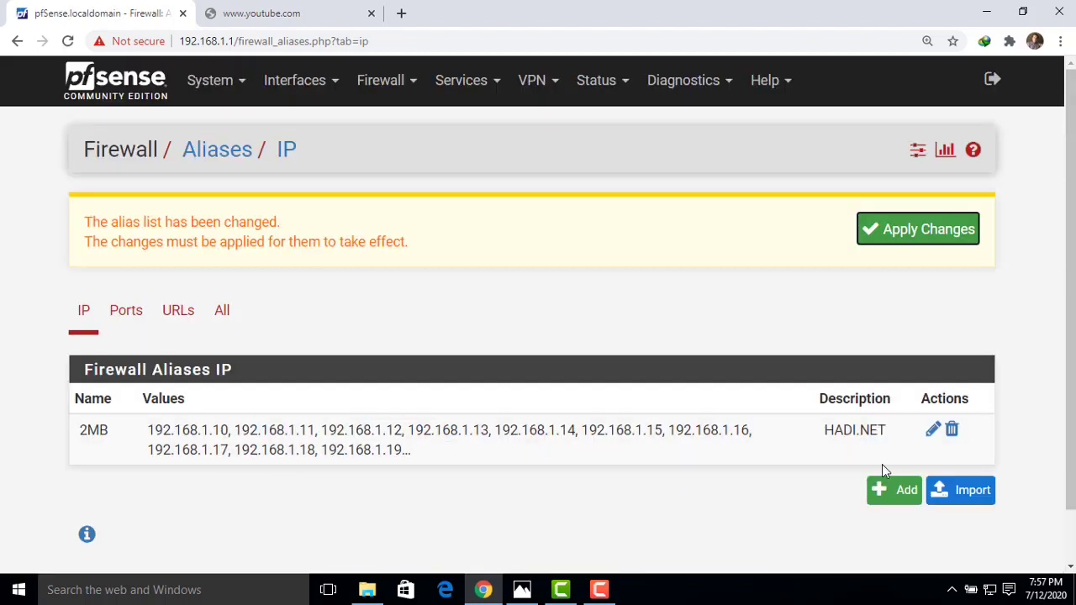
pyautogui.click(933, 432)
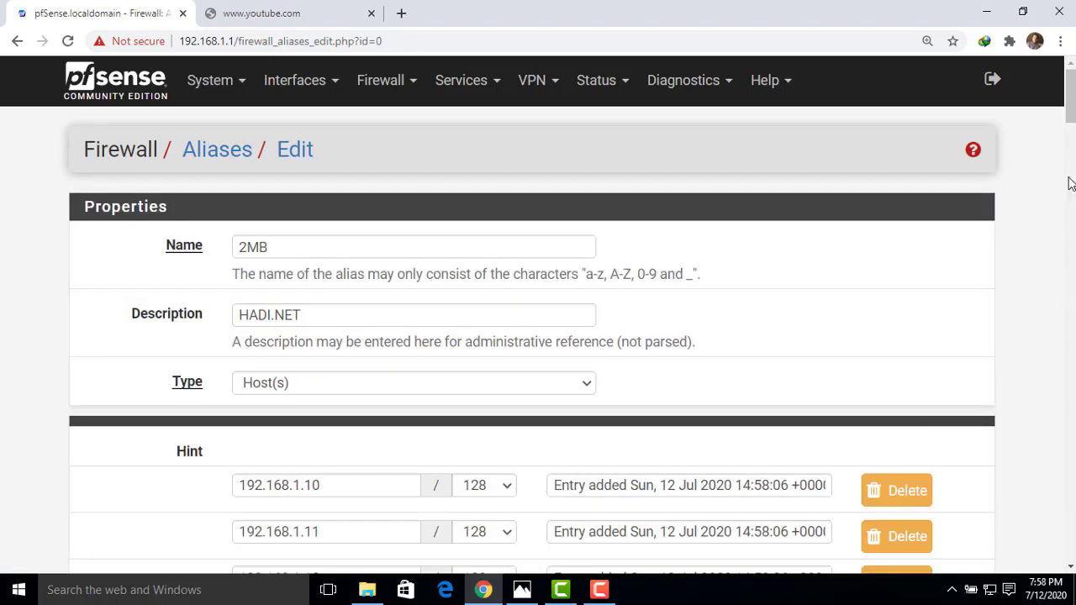
pyautogui.moveTo(1071, 112); pyautogui.dragTo(1071, 145)
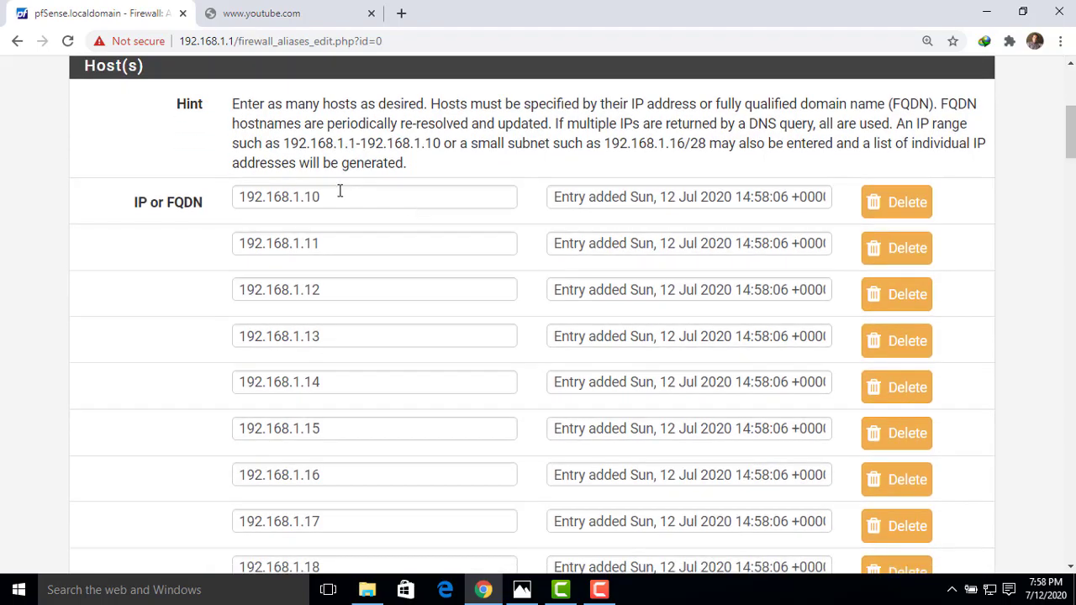
pyautogui.moveTo(320, 196); pyautogui.dragTo(307, 196)
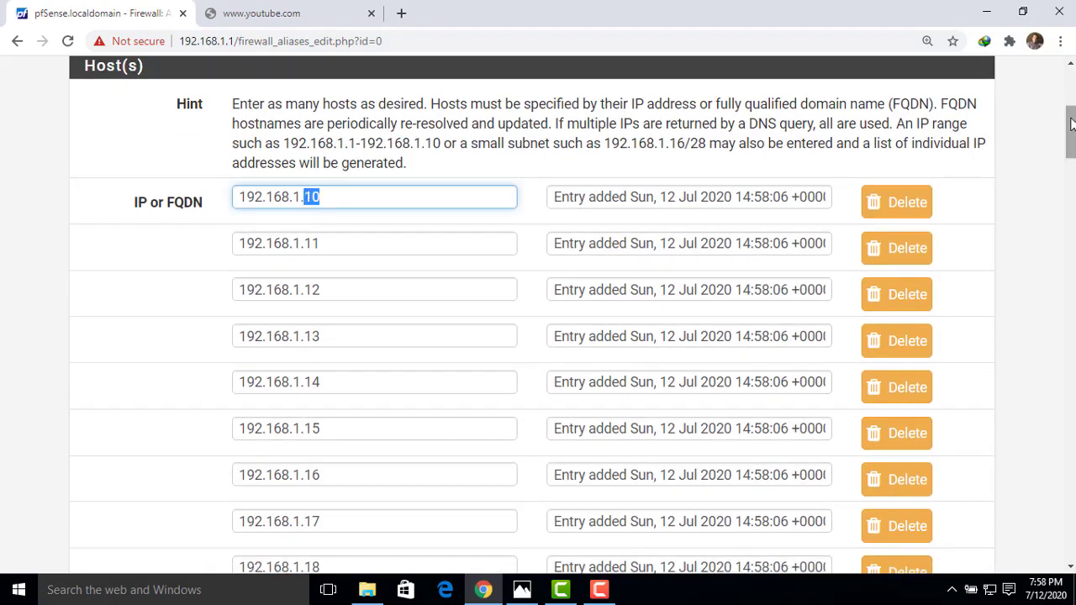
pyautogui.moveTo(1071, 130); pyautogui.dragTo(1069, 521)
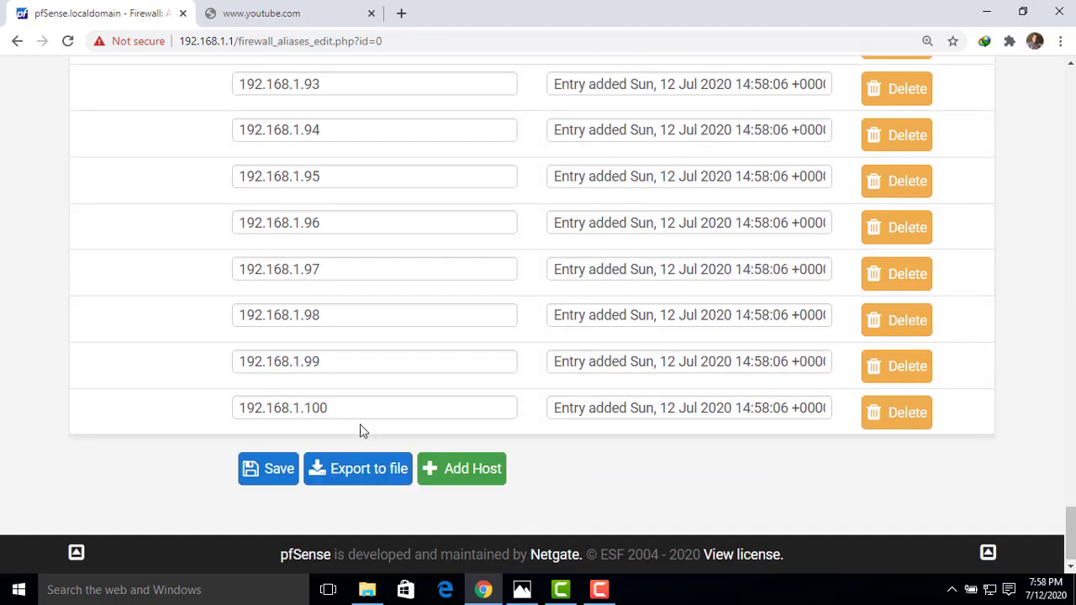
pyautogui.moveTo(351, 408); pyautogui.dragTo(308, 409)
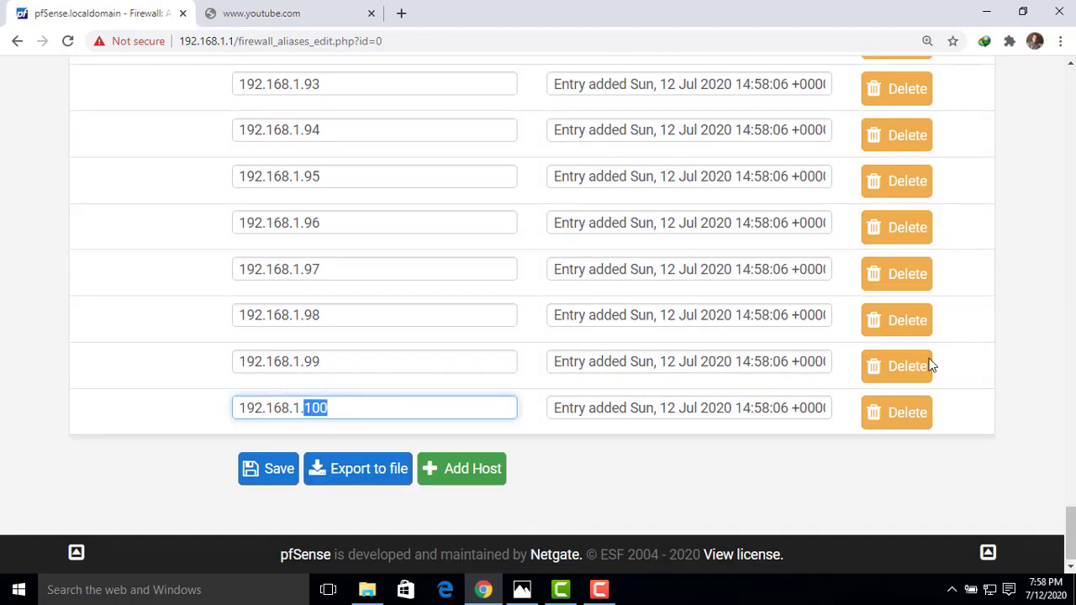
pyautogui.moveTo(1071, 517); pyautogui.dragTo(1071, 97)
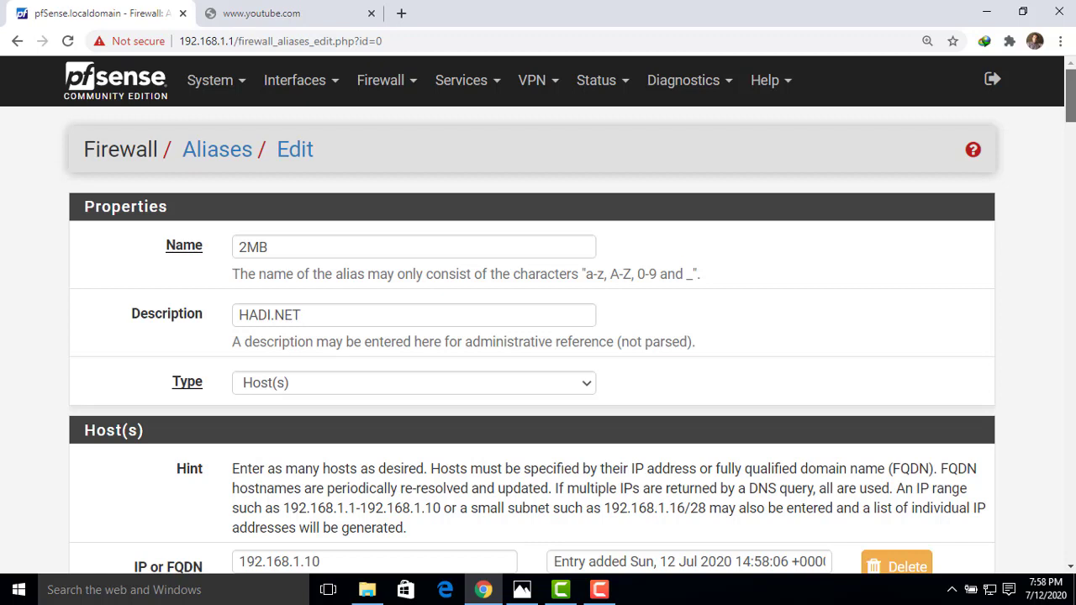
pyautogui.click(217, 151)
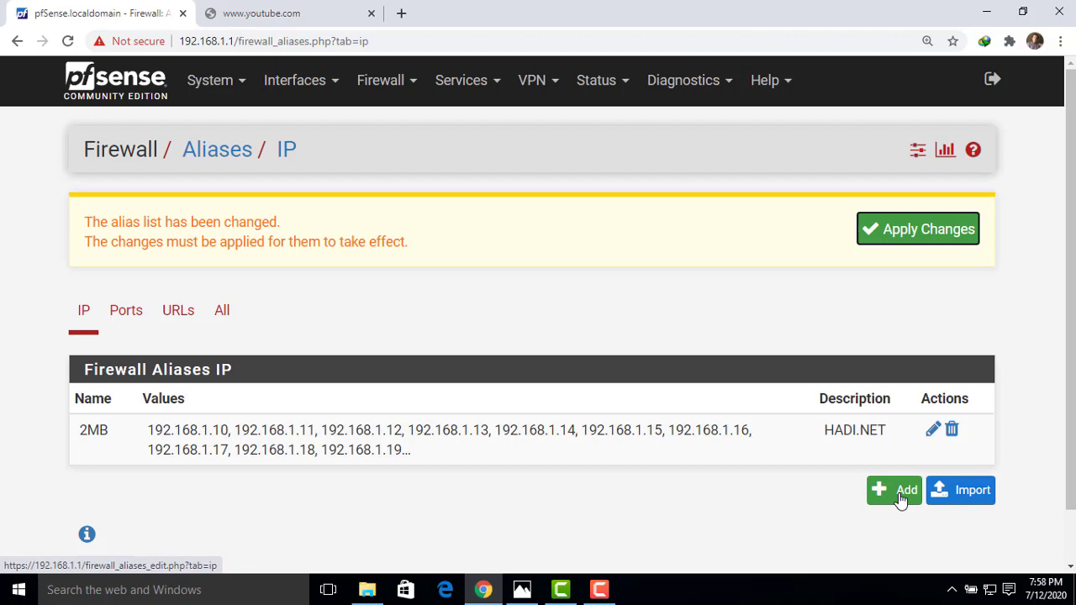
# Add a new alias named 4MB with the description HADI.NET.
pyautogui.click(901, 496)
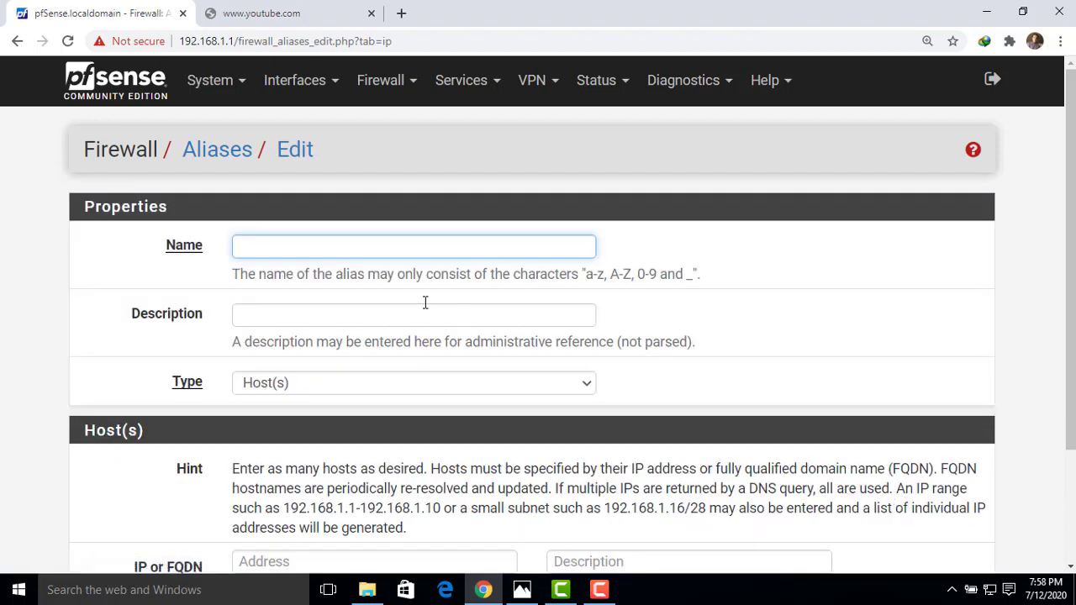
pyautogui.write('4MB')
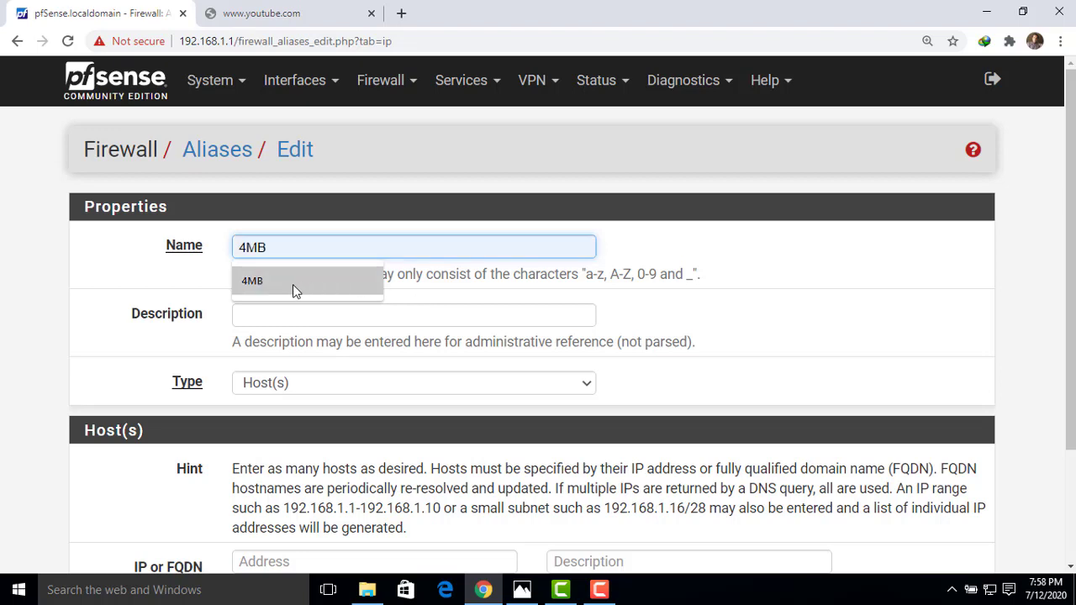
pyautogui.click(294, 284)
pyautogui.click(269, 318)
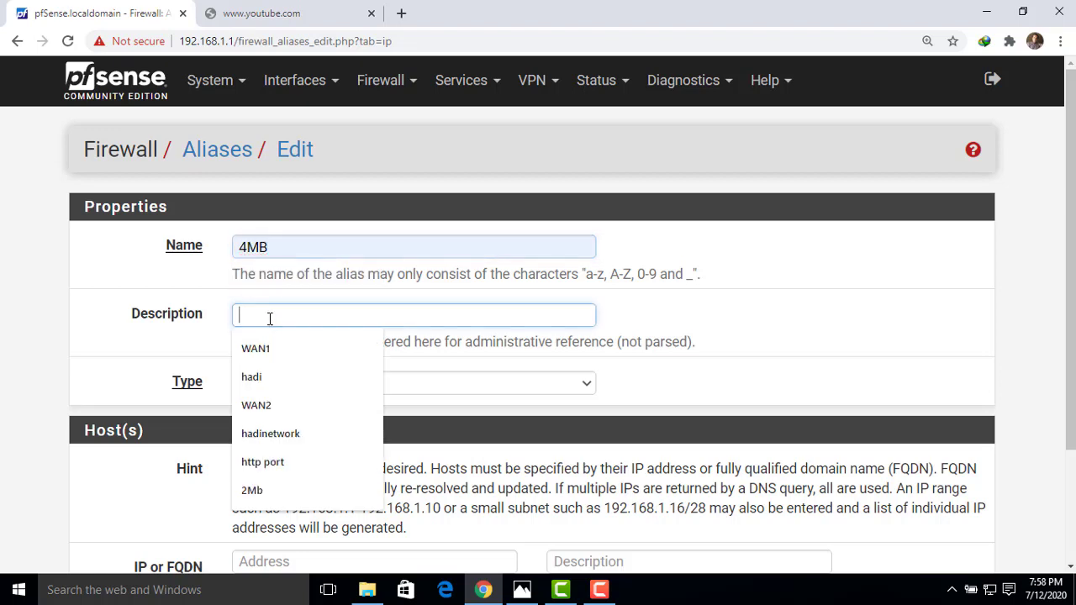
pyautogui.write('4')
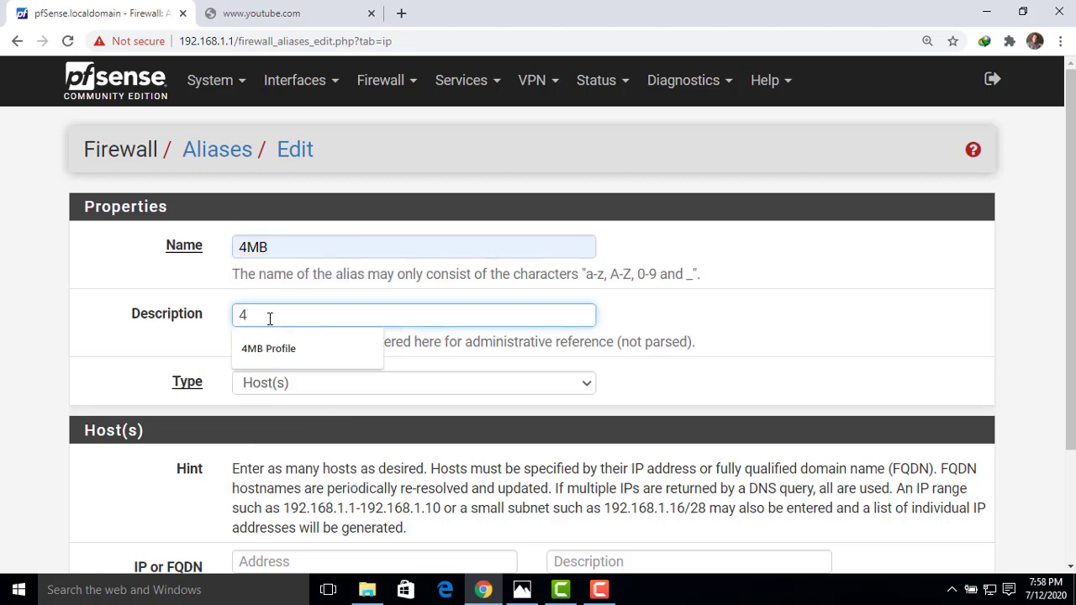
pyautogui.press('BackSpace')
pyautogui.write('hadi')
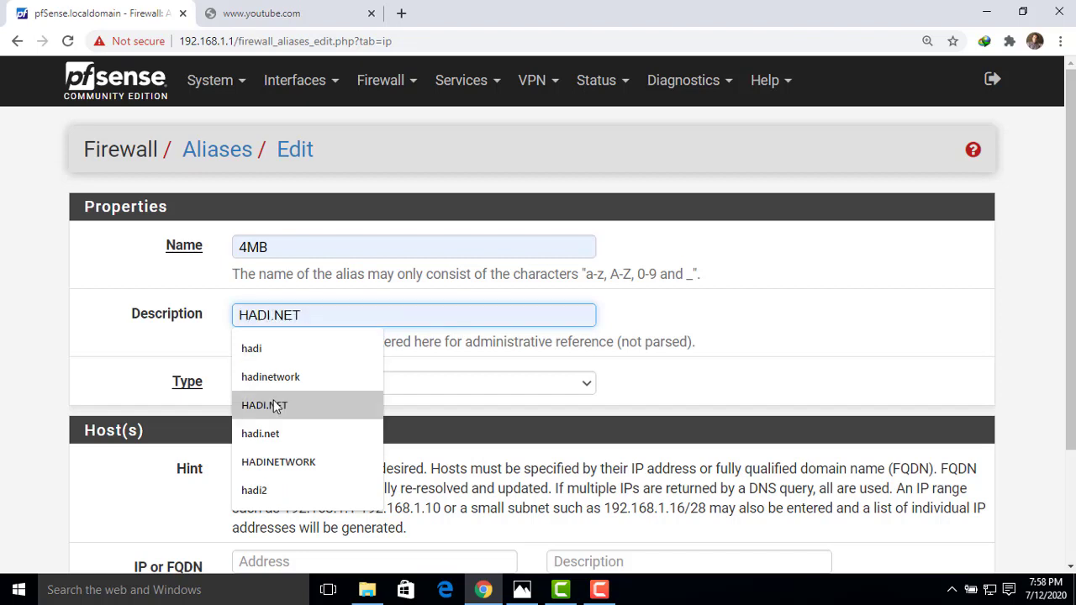
pyautogui.click(276, 407)
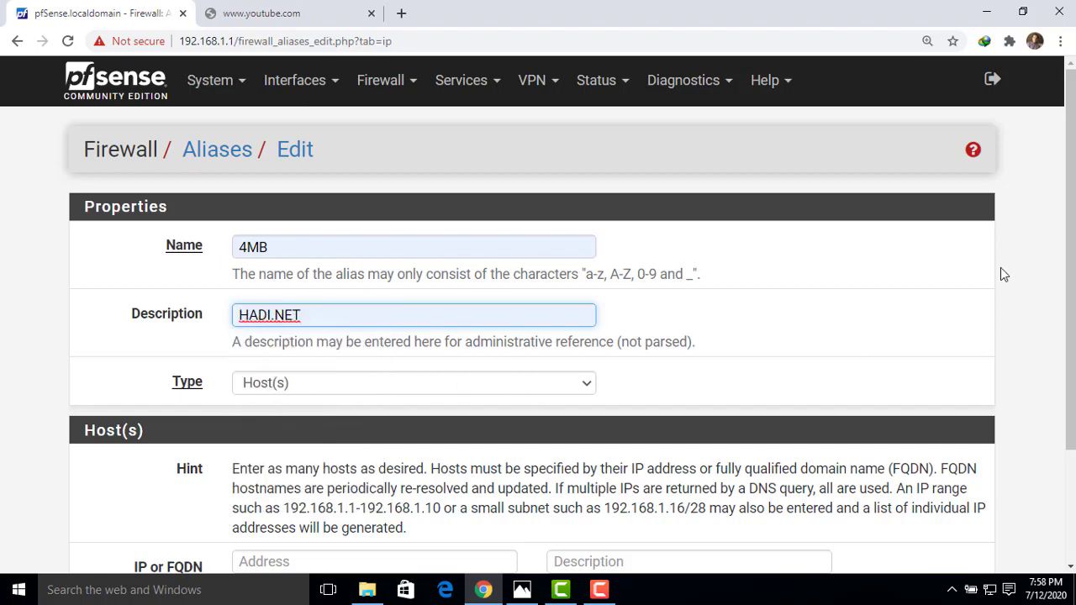
# Enter the range 192.168.1.101-192.168.1.200 as the 4MB alias address and save it.
pyautogui.scroll(-2, 1068, 269)
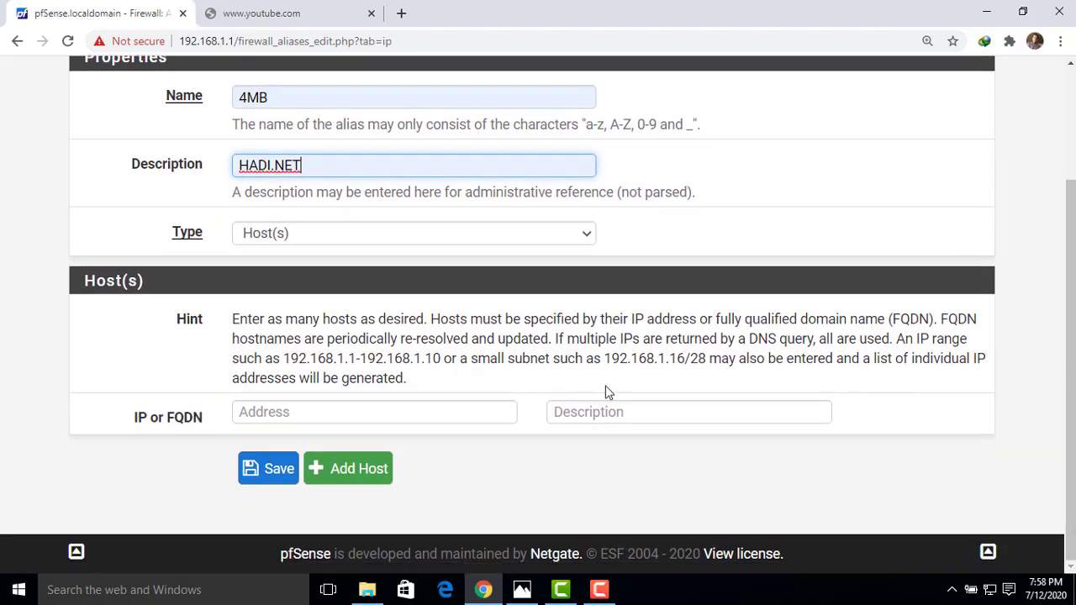
pyautogui.click(365, 416)
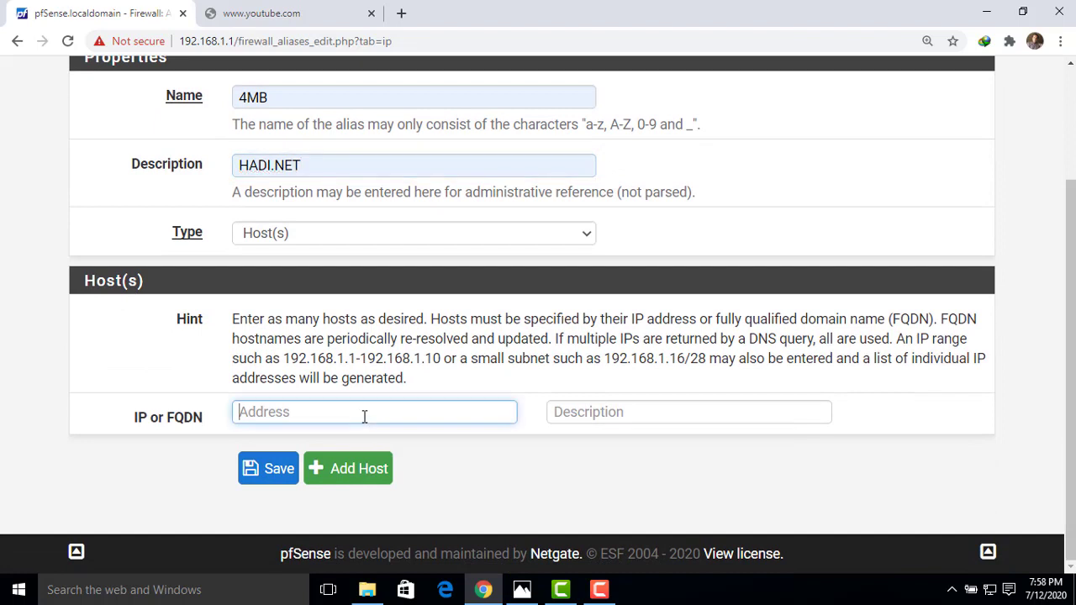
pyautogui.write('192.168.1.101-')
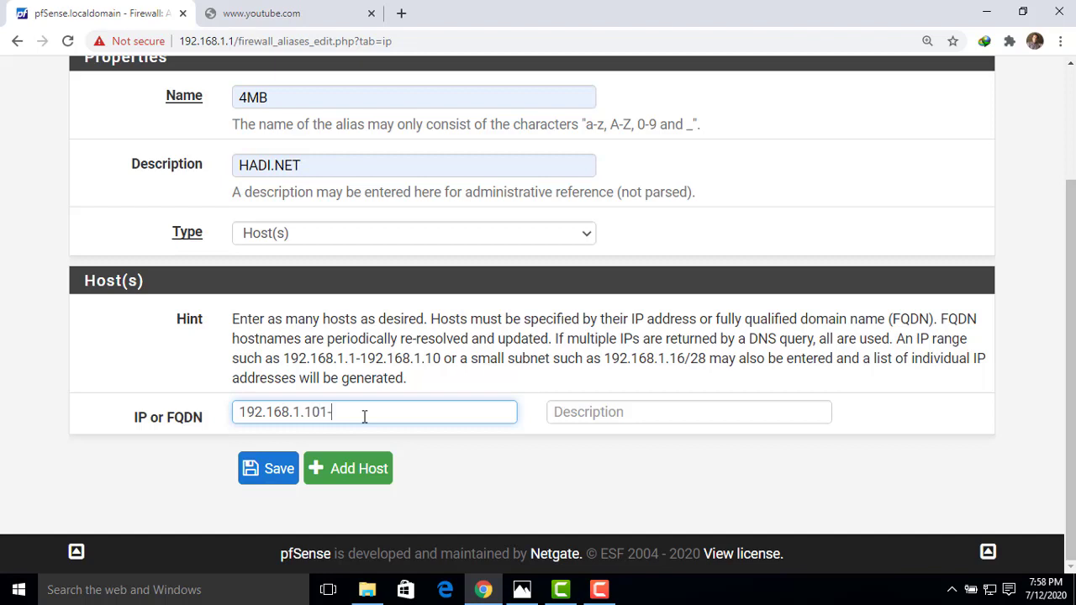
pyautogui.write('192.168.1.200')
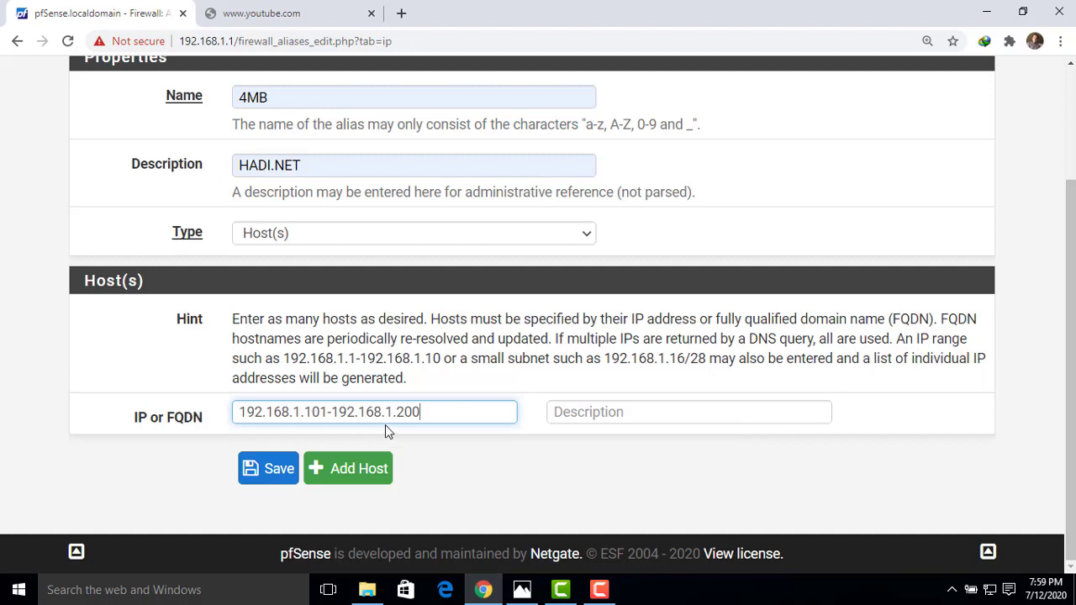
pyautogui.click(270, 472)
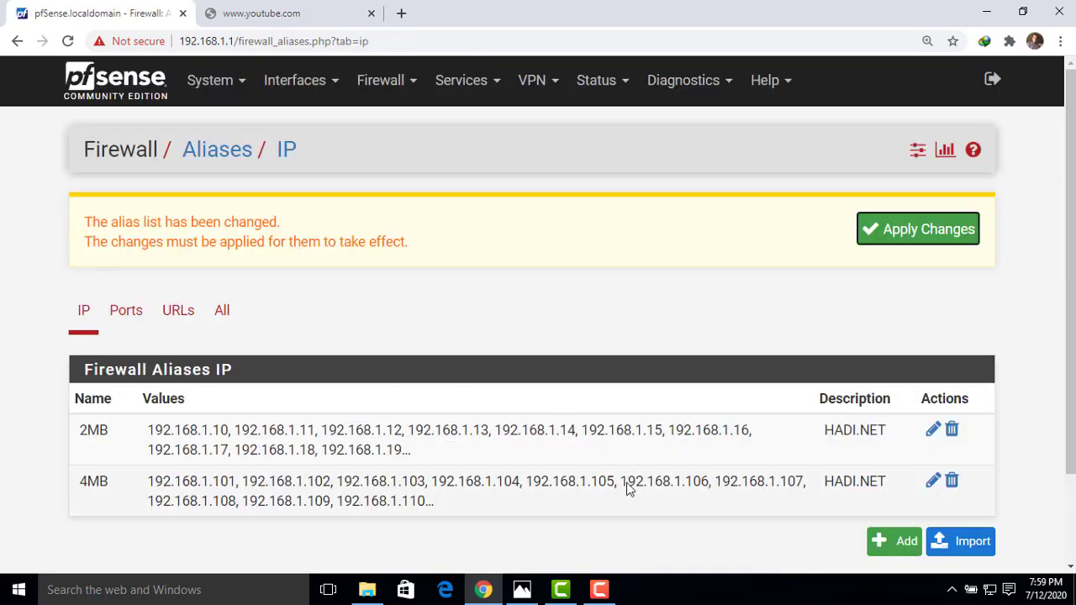
pyautogui.moveTo(1070, 362); pyautogui.dragTo(1069, 390)
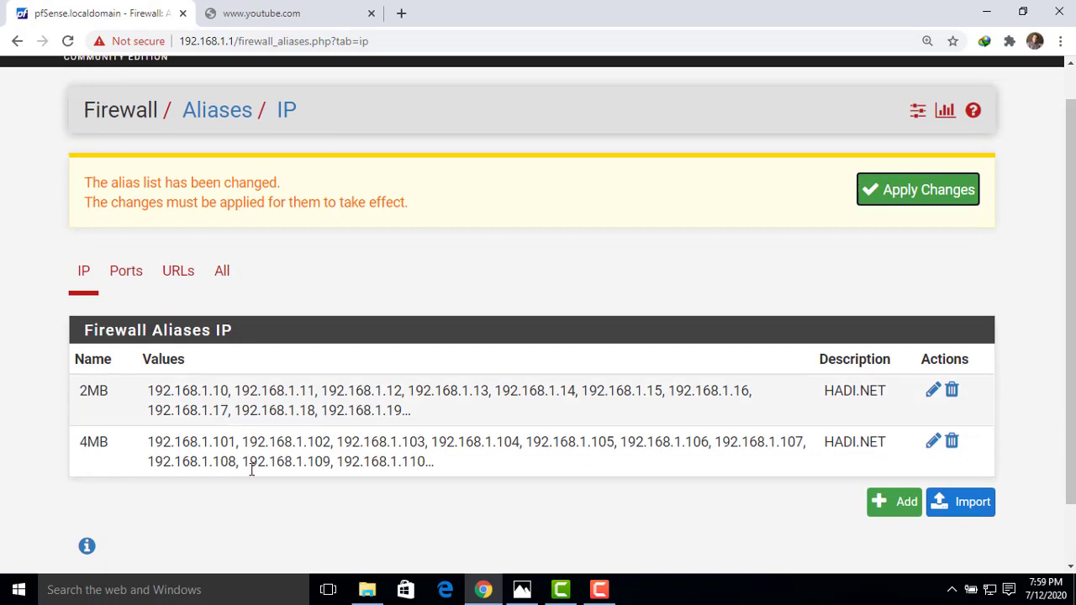
pyautogui.moveTo(434, 463); pyautogui.dragTo(143, 444)
pyautogui.moveTo(418, 413); pyautogui.dragTo(153, 389)
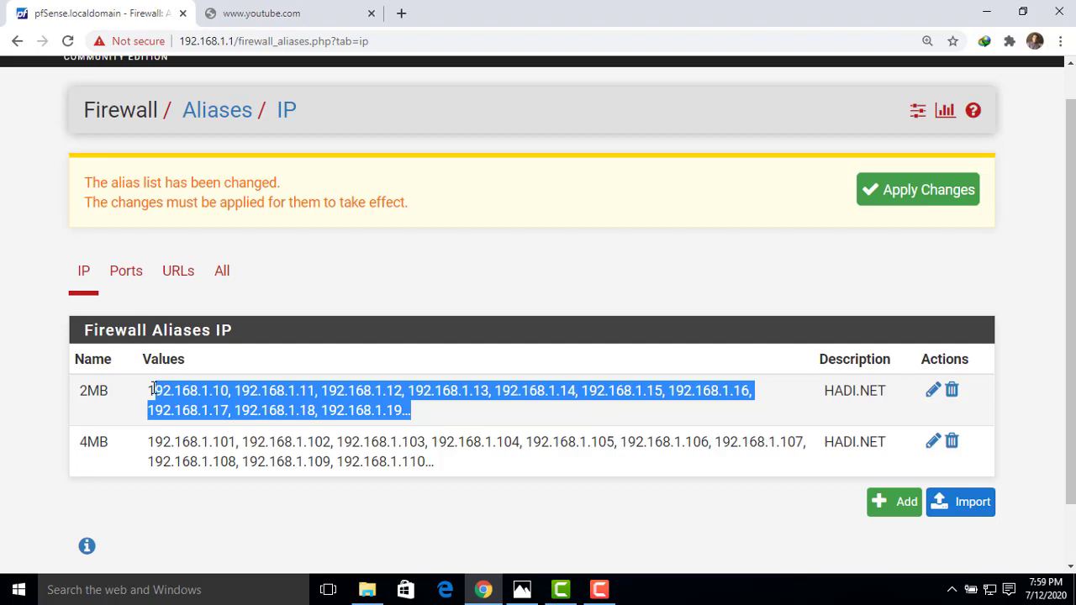
pyautogui.scroll(1, 1072, 177)
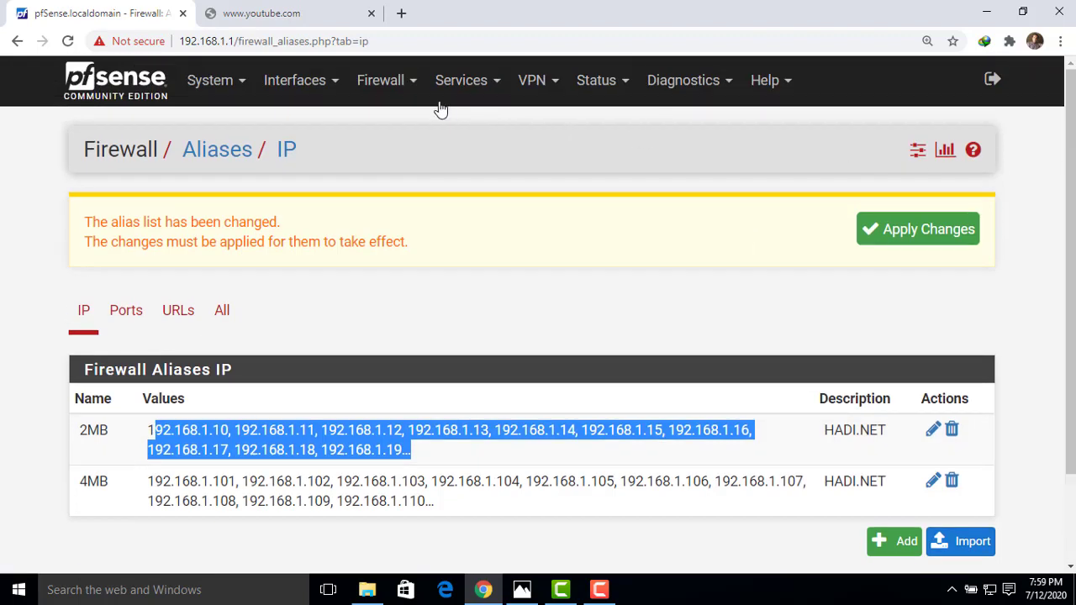
pyautogui.click(381, 84)
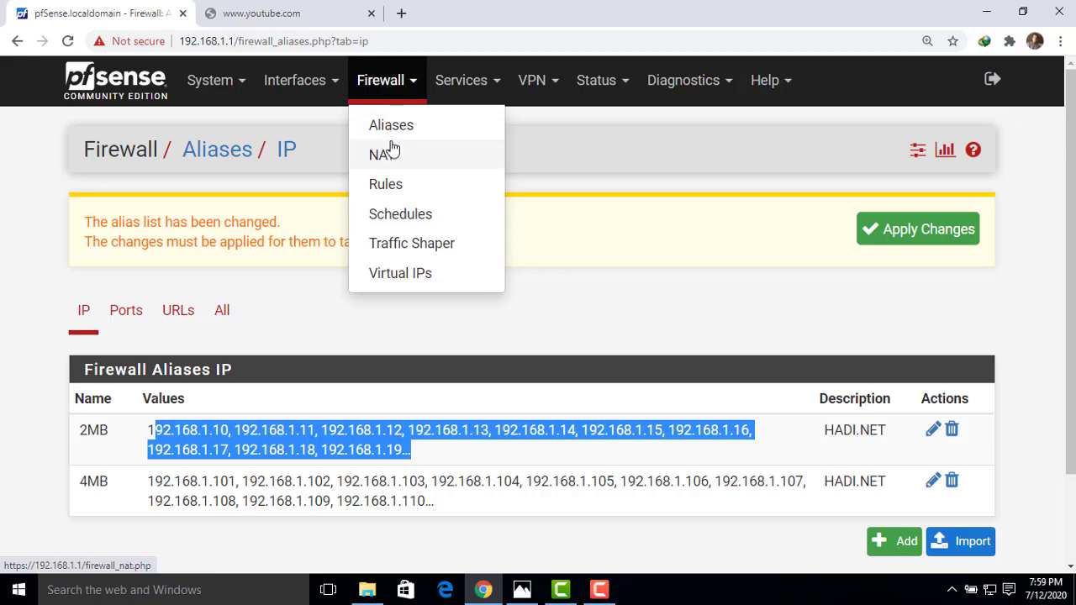
# Add a new firewall rule on the PPPoE Server interface's Rules tab.
pyautogui.click(386, 185)
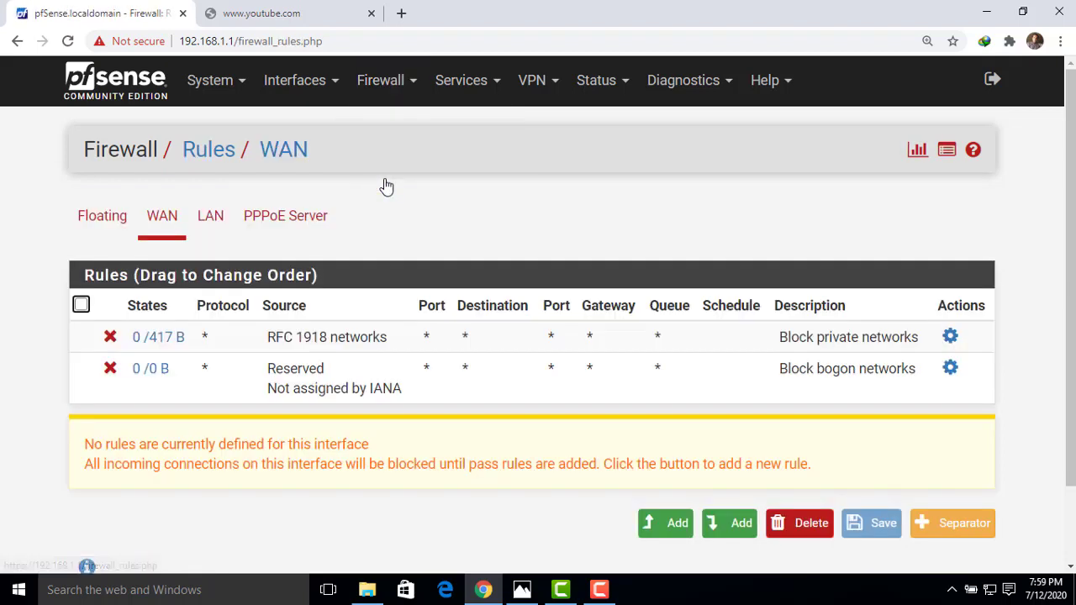
pyautogui.click(290, 220)
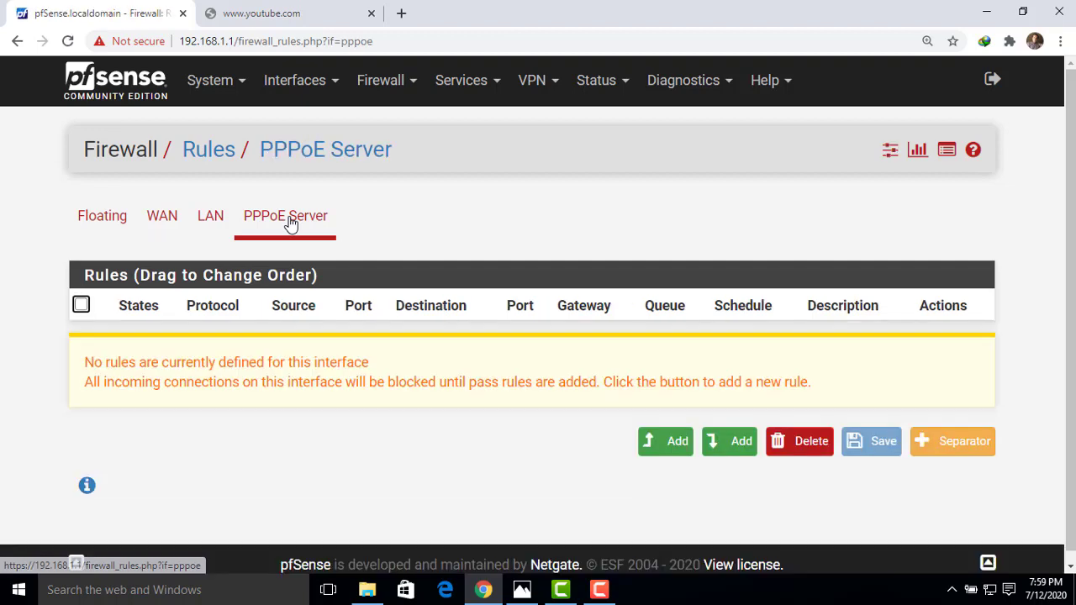
pyautogui.click(670, 454)
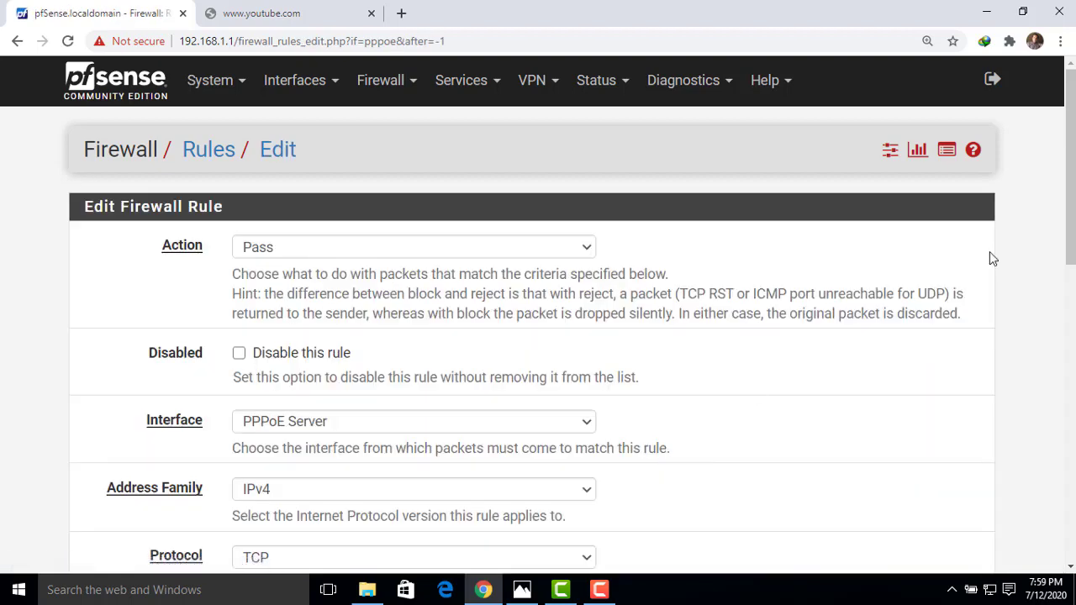
# Set the rule's protocol to Any and its source to the single host alias 2MB.
pyautogui.moveTo(1073, 173); pyautogui.dragTo(1072, 276)
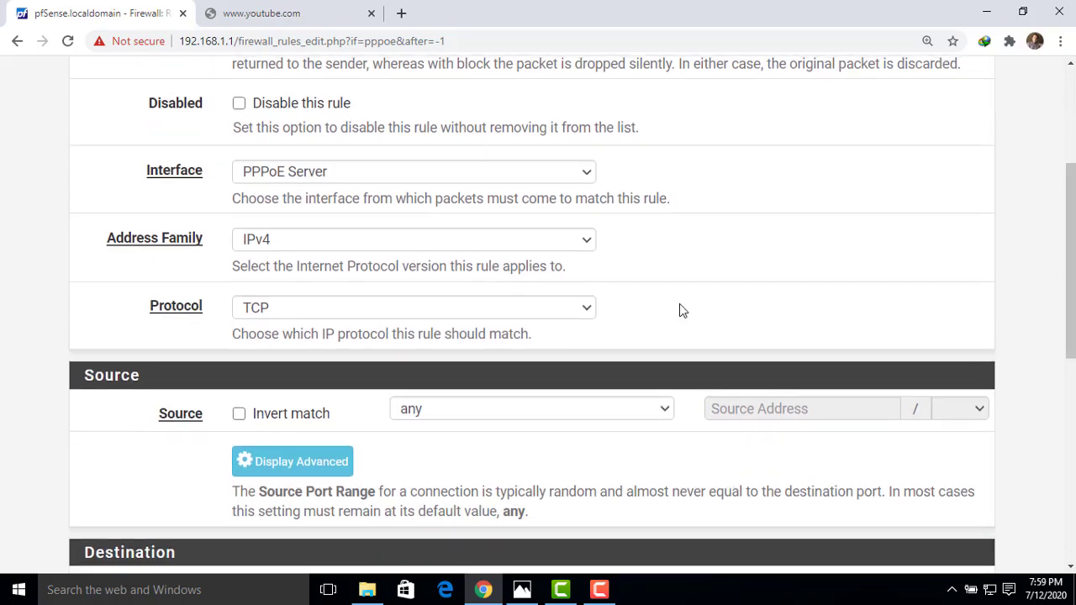
pyautogui.click(589, 309)
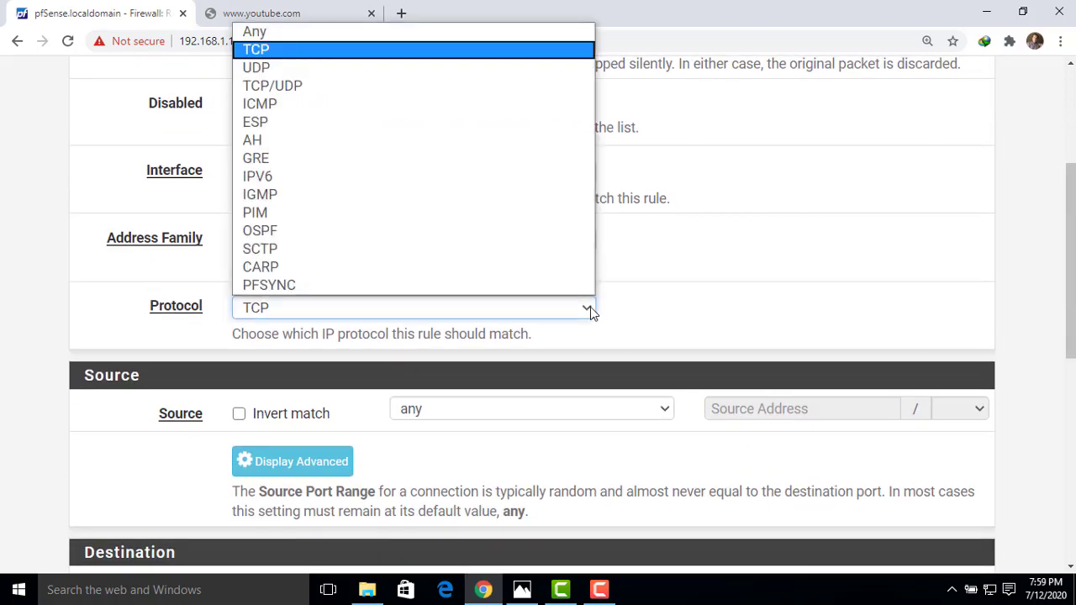
pyautogui.click(281, 35)
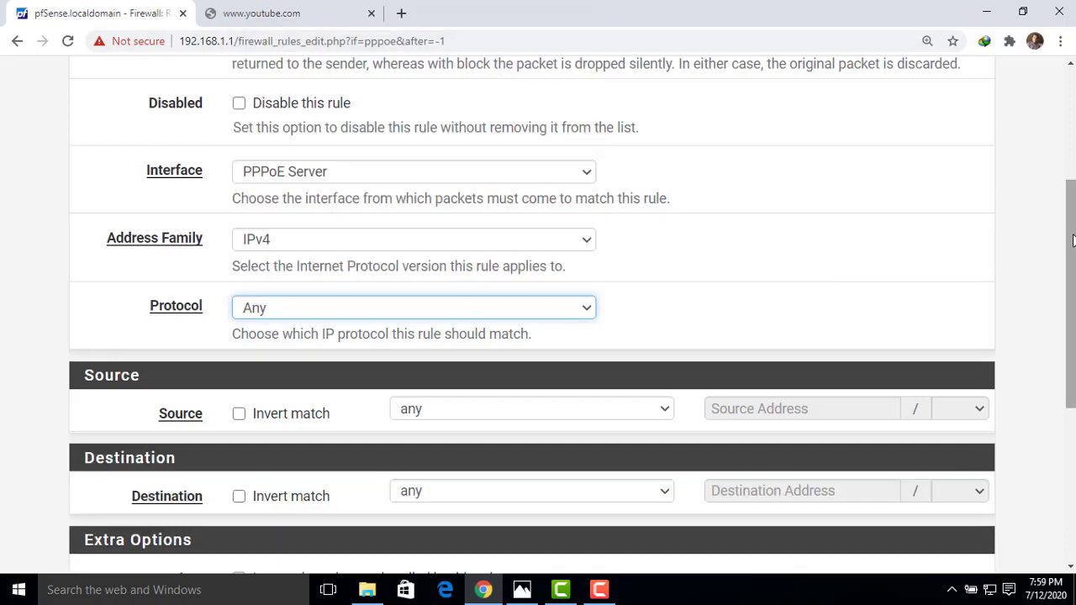
pyautogui.moveTo(1072, 242); pyautogui.dragTo(1072, 305)
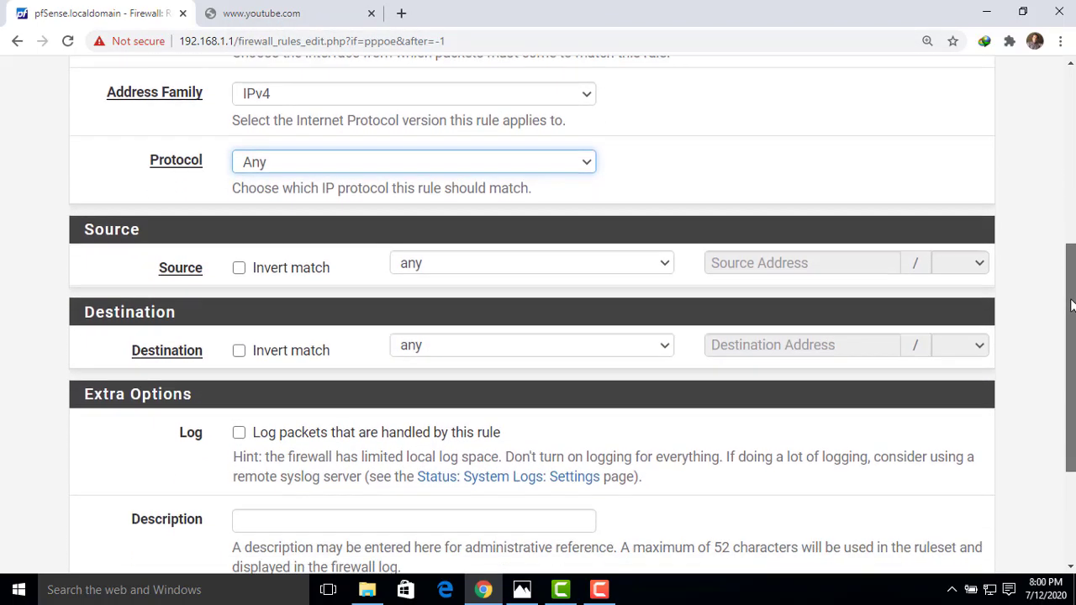
pyautogui.moveTo(214, 272); pyautogui.dragTo(160, 275)
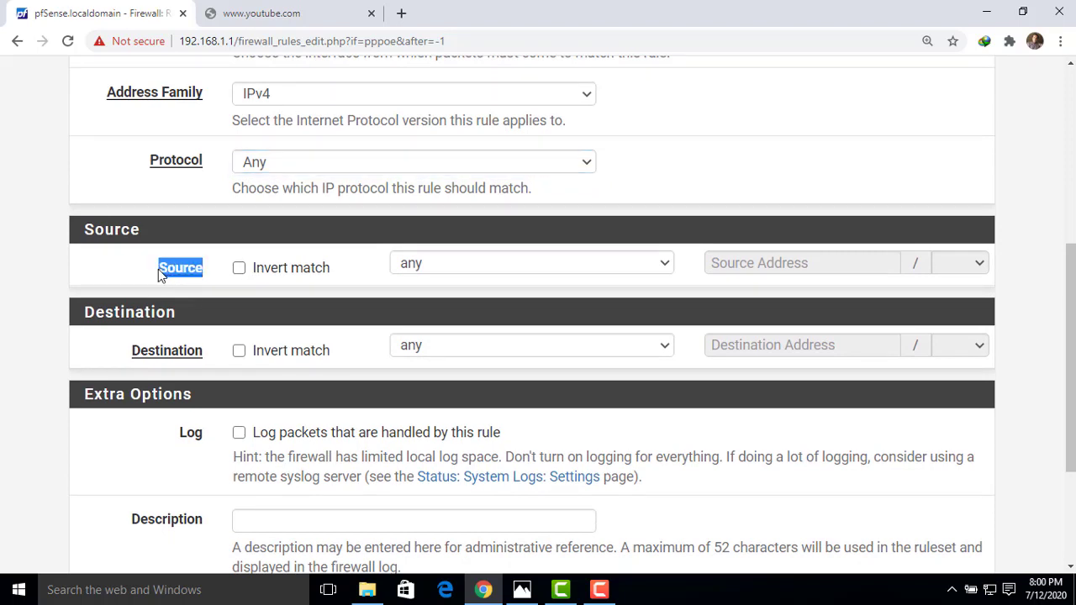
pyautogui.click(437, 267)
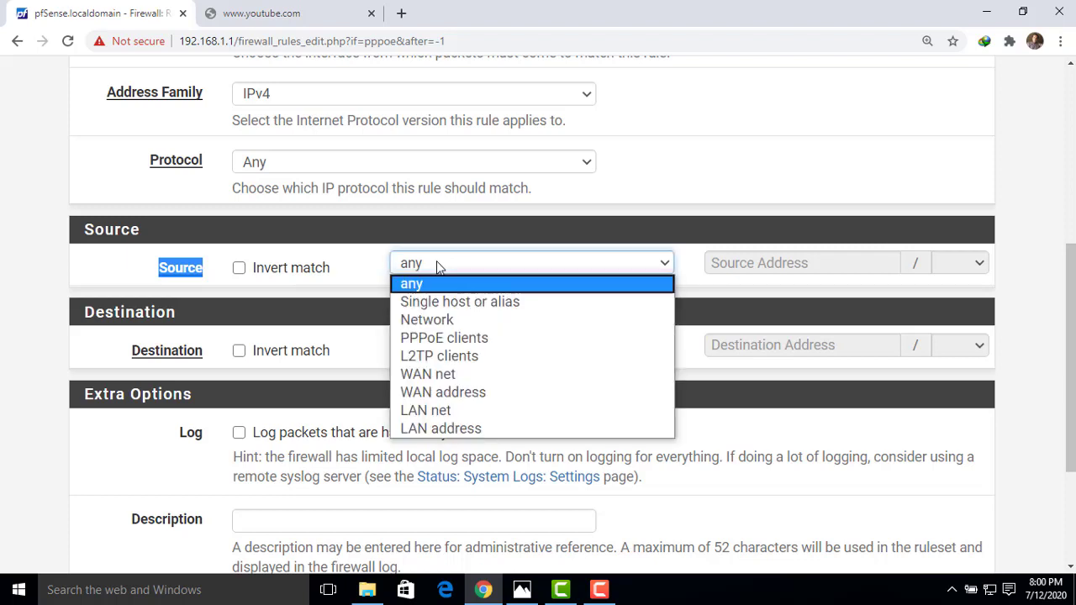
pyautogui.click(482, 304)
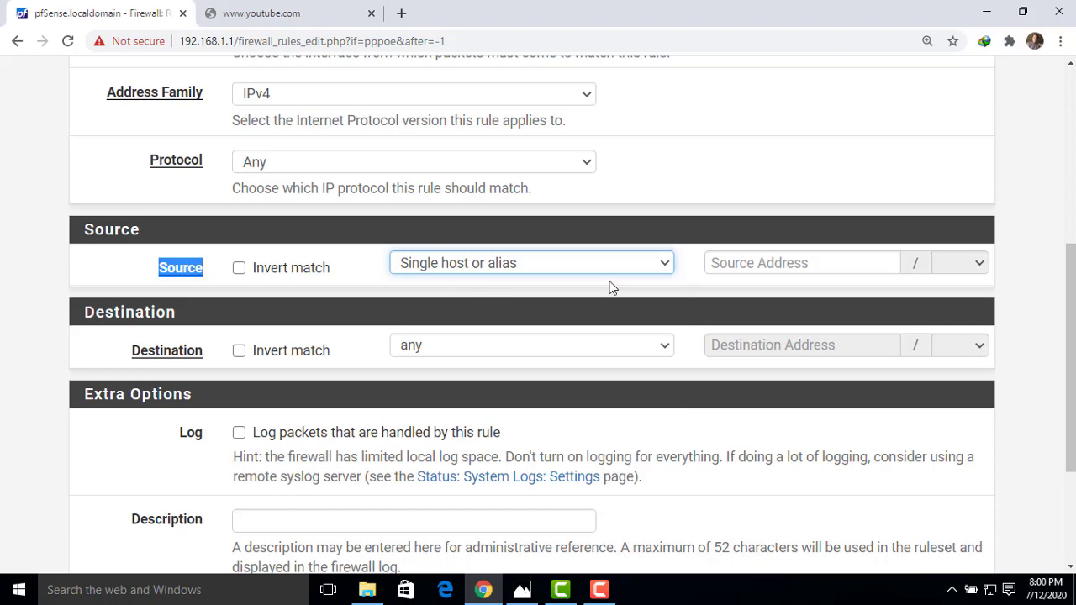
pyautogui.click(756, 263)
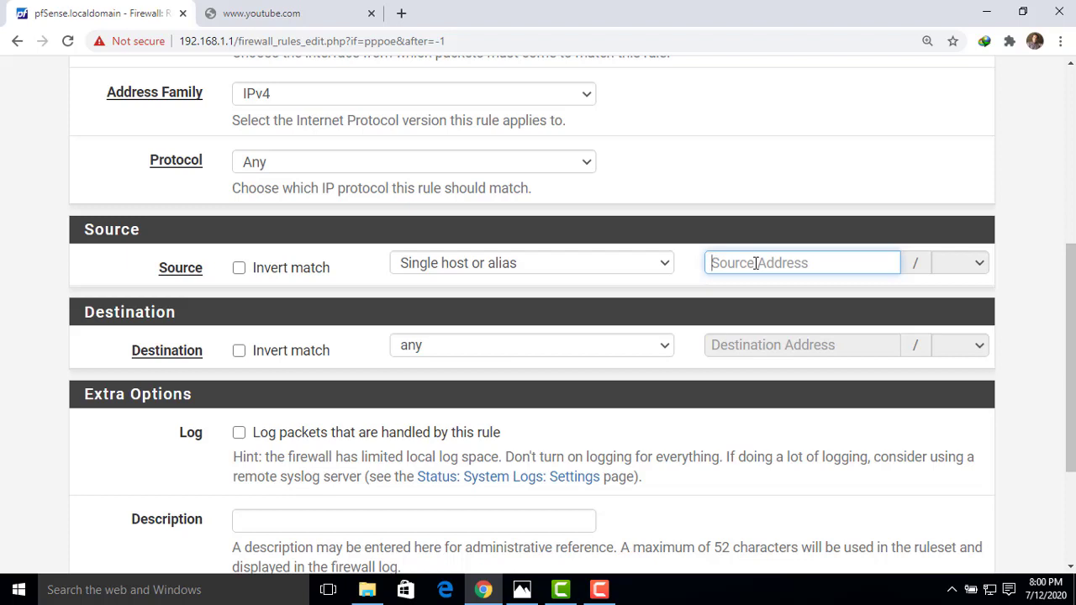
pyautogui.write('2')
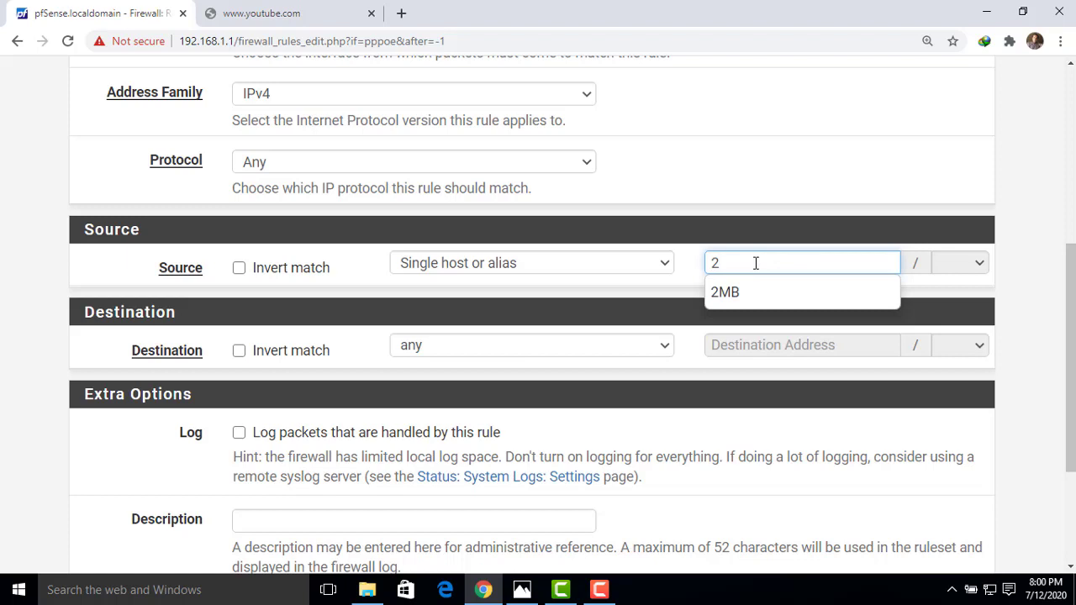
pyautogui.click(743, 297)
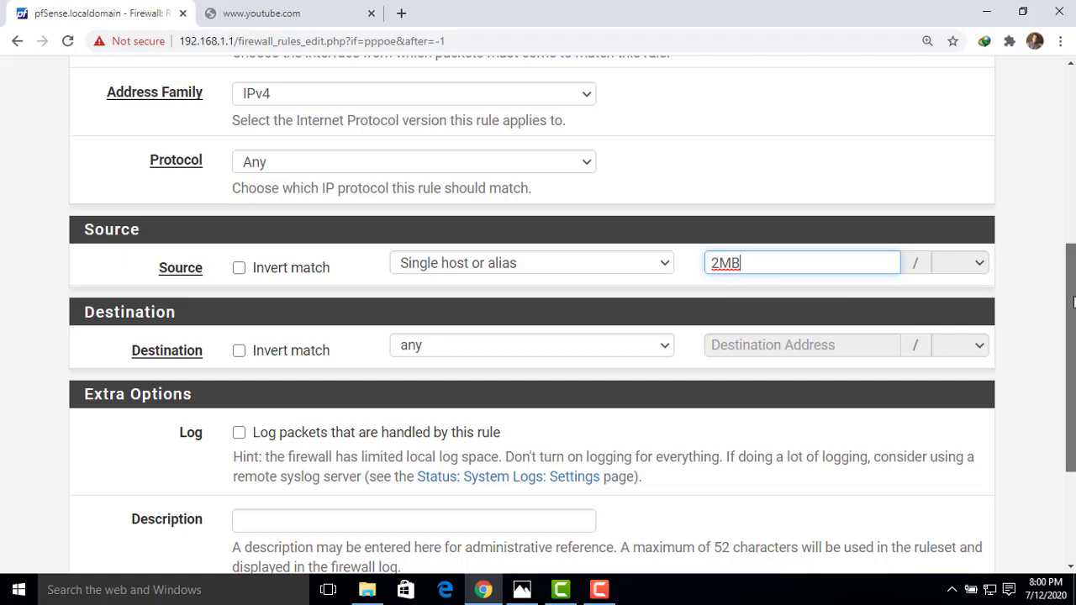
pyautogui.moveTo(1071, 303); pyautogui.dragTo(1068, 410)
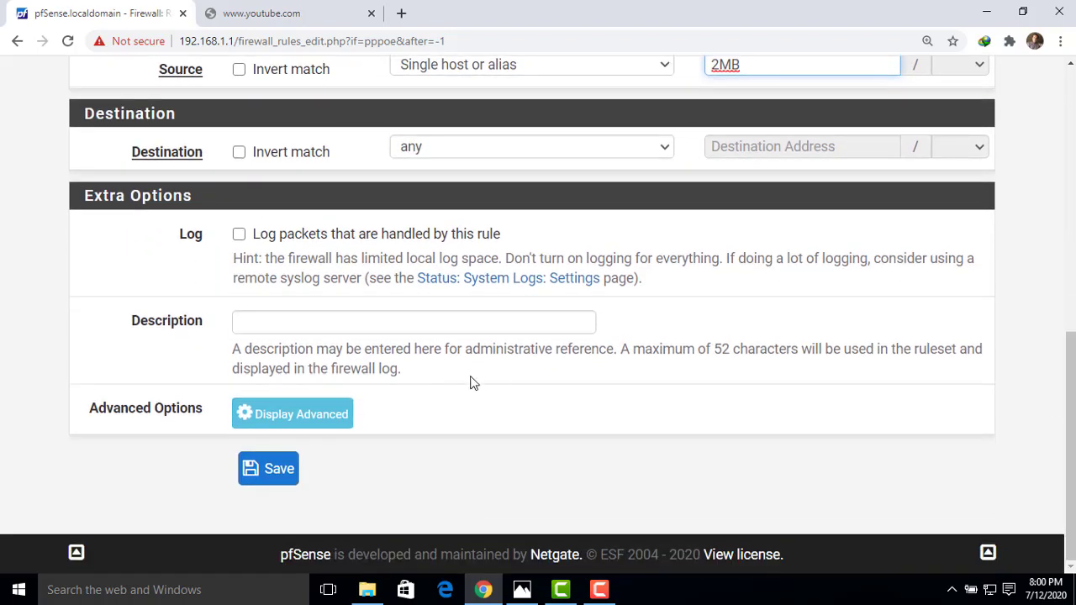
pyautogui.click(332, 428)
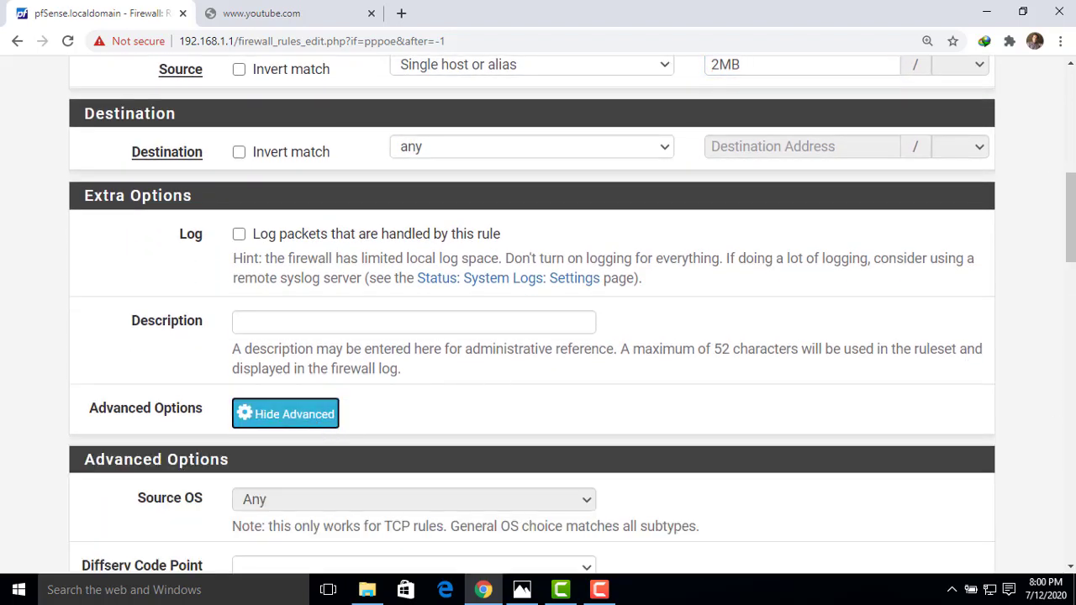
# Set the rule's In pipe to 2MB_UP and Out pipe to 2Mb_Dw.
pyautogui.moveTo(1071, 253); pyautogui.dragTo(1061, 519)
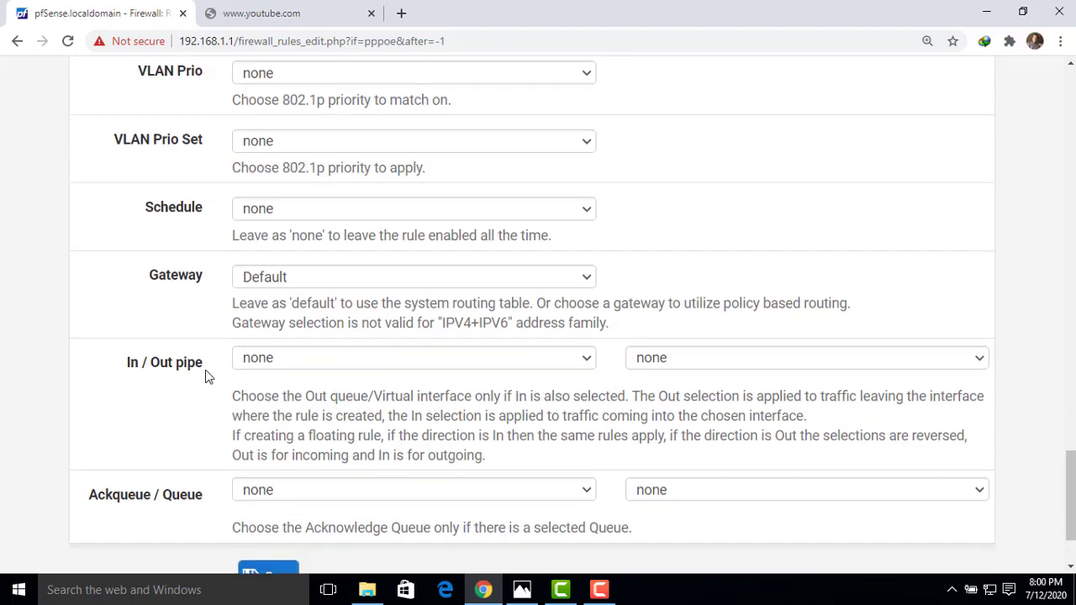
pyautogui.moveTo(204, 363); pyautogui.dragTo(154, 380)
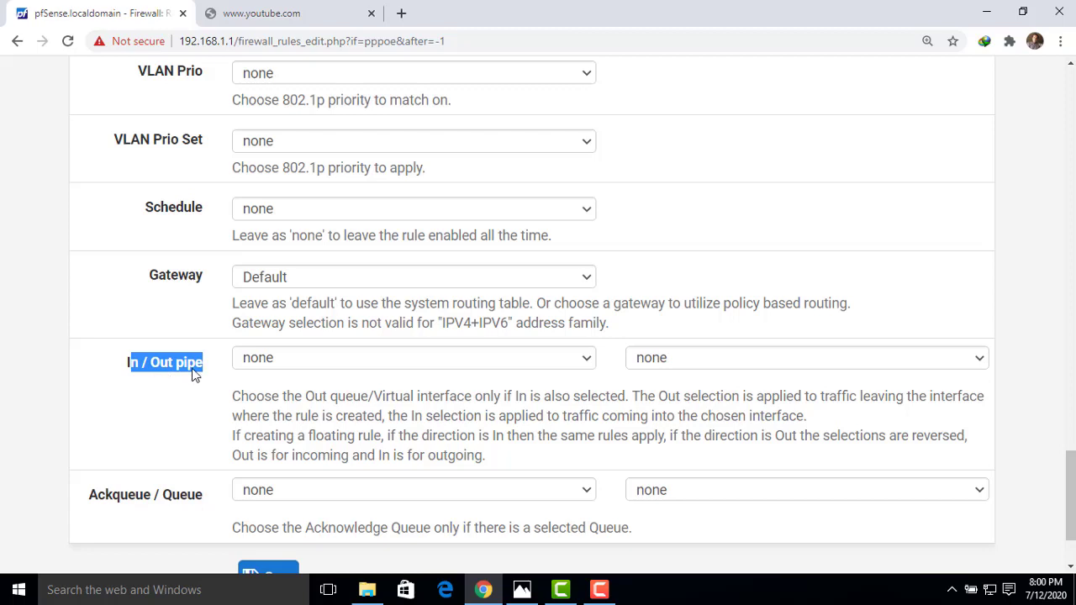
pyautogui.click(588, 360)
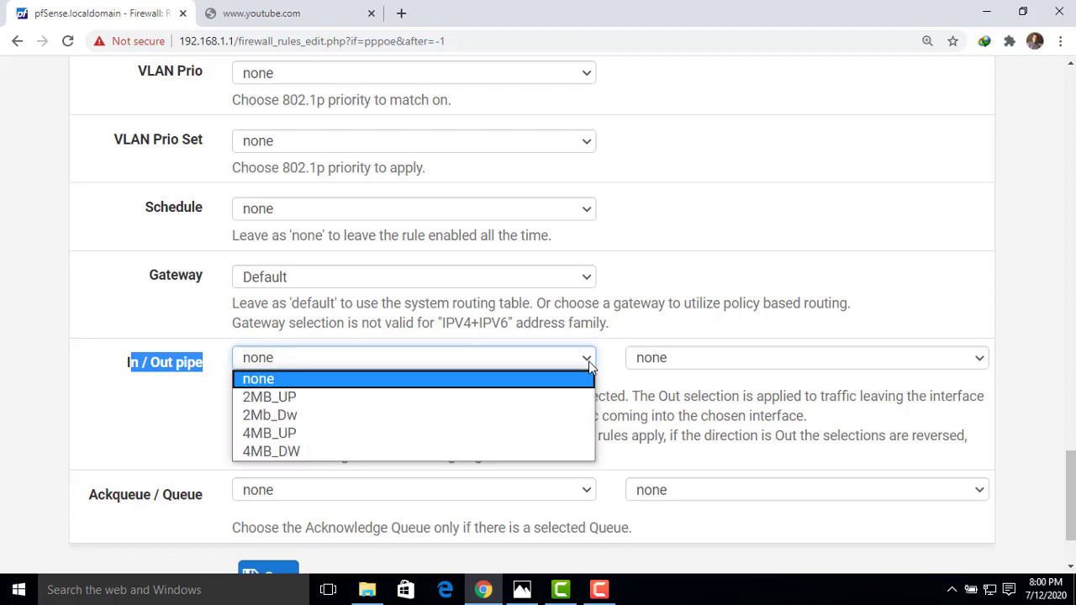
pyautogui.click(271, 400)
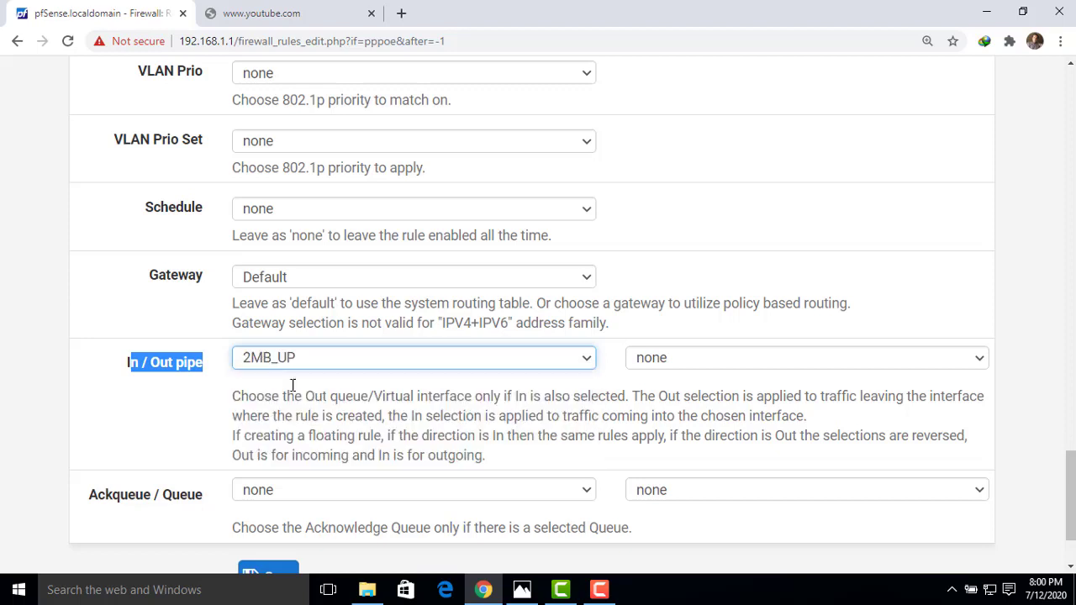
pyautogui.click(977, 358)
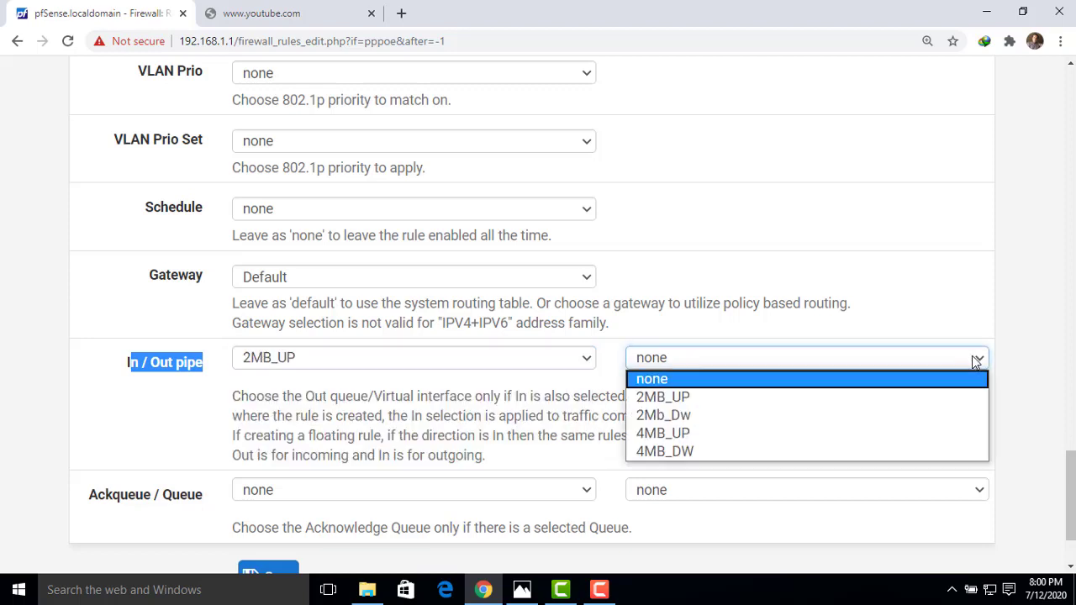
pyautogui.click(698, 417)
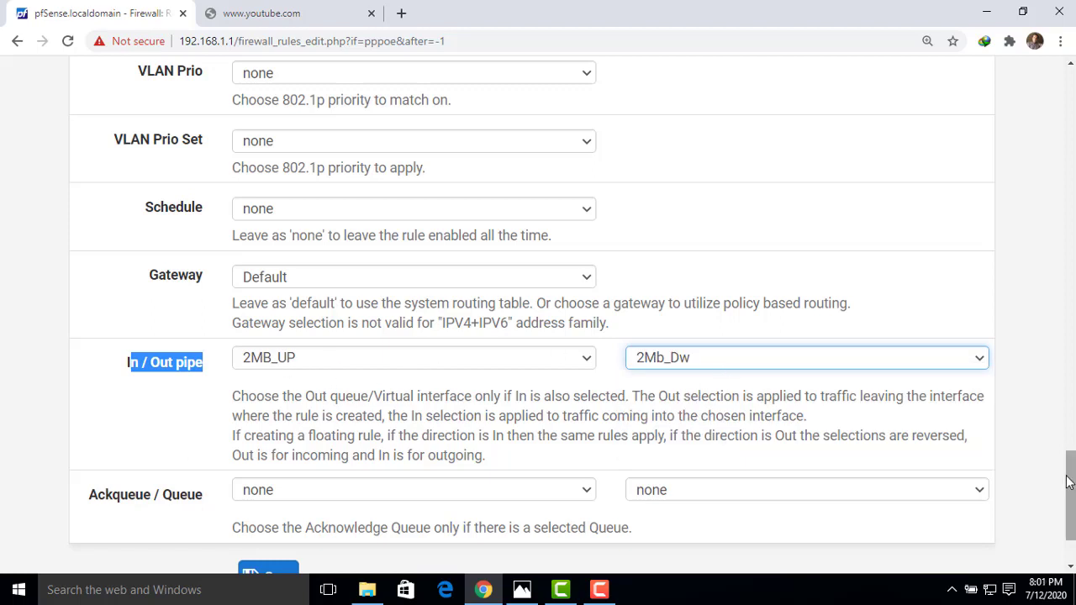
# Save and apply the 2MB rule, then start another PPPoE Server rule.
pyautogui.moveTo(1070, 483); pyautogui.dragTo(1071, 505)
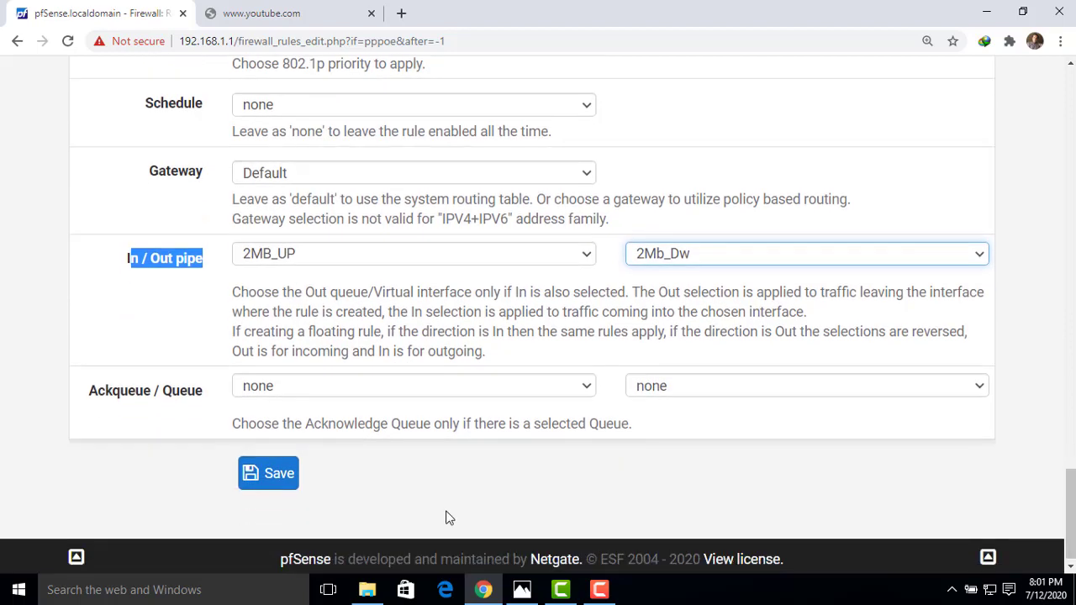
pyautogui.click(280, 483)
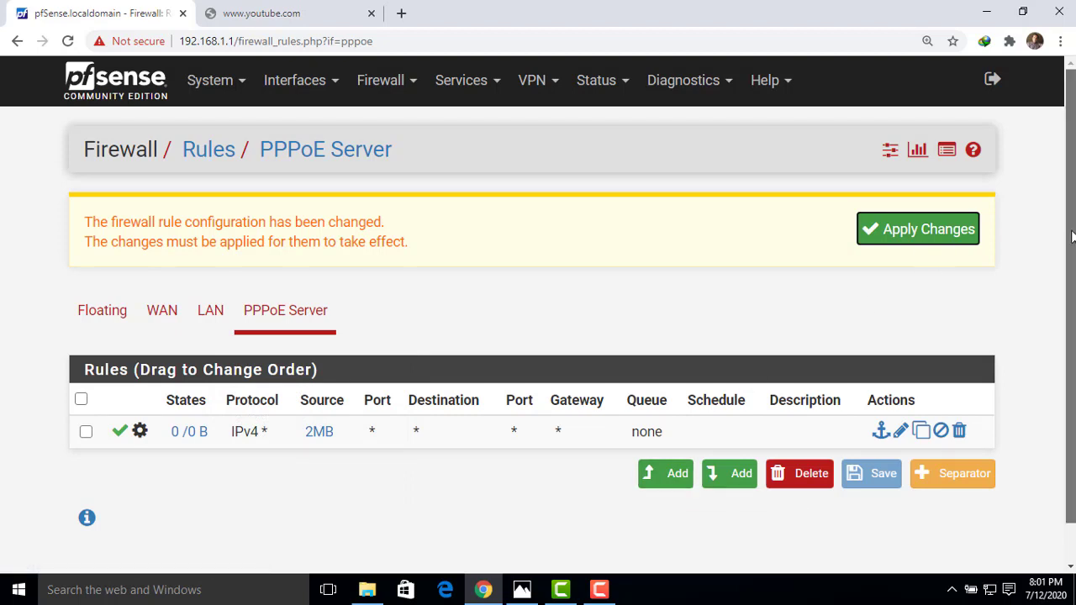
pyautogui.scroll(-1, 916, 240)
pyautogui.click(883, 201)
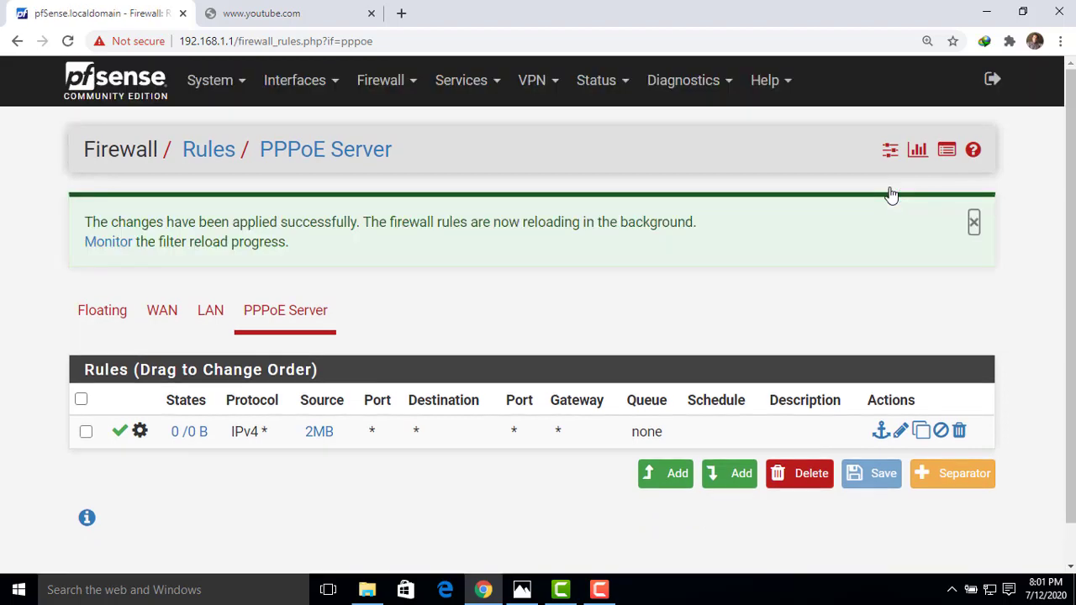
pyautogui.click(677, 475)
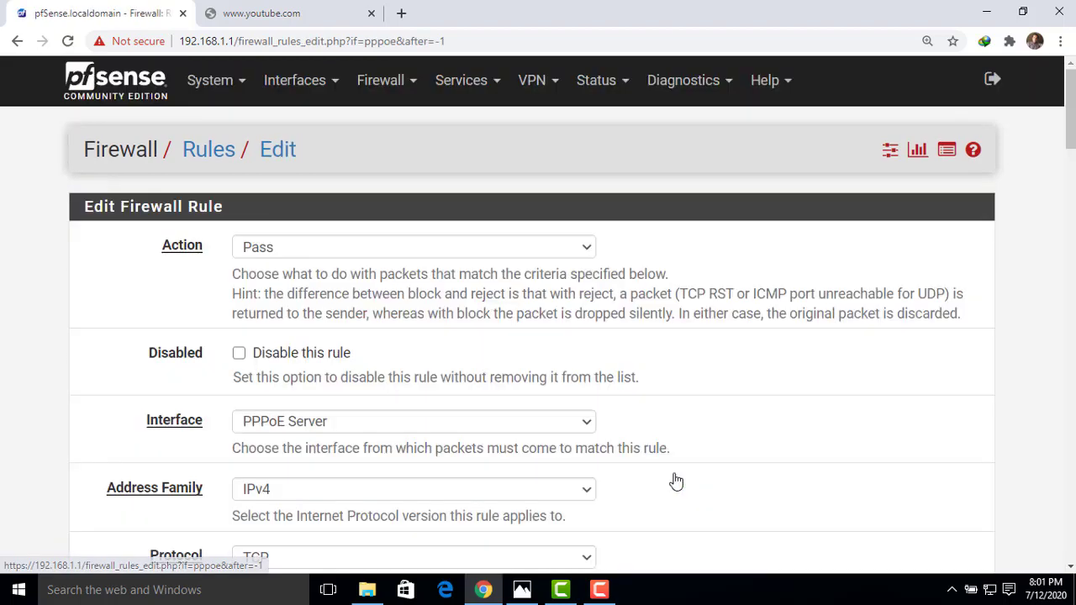
# Set the new rule's protocol to Any and its source to the 4MB alias.
pyautogui.moveTo(1072, 235); pyautogui.dragTo(1071, 301)
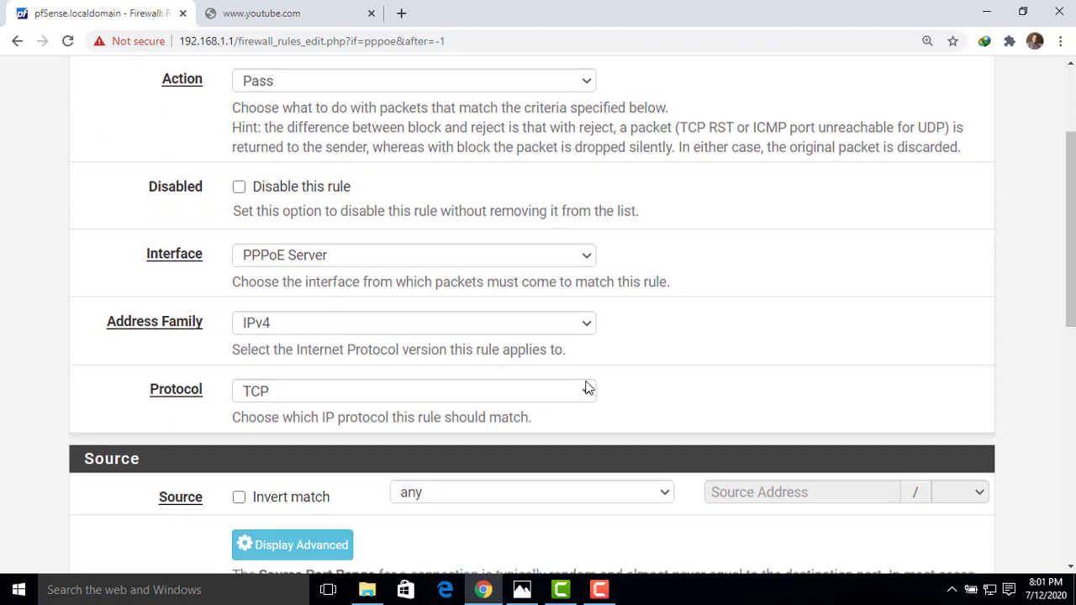
pyautogui.click(585, 387)
pyautogui.click(271, 116)
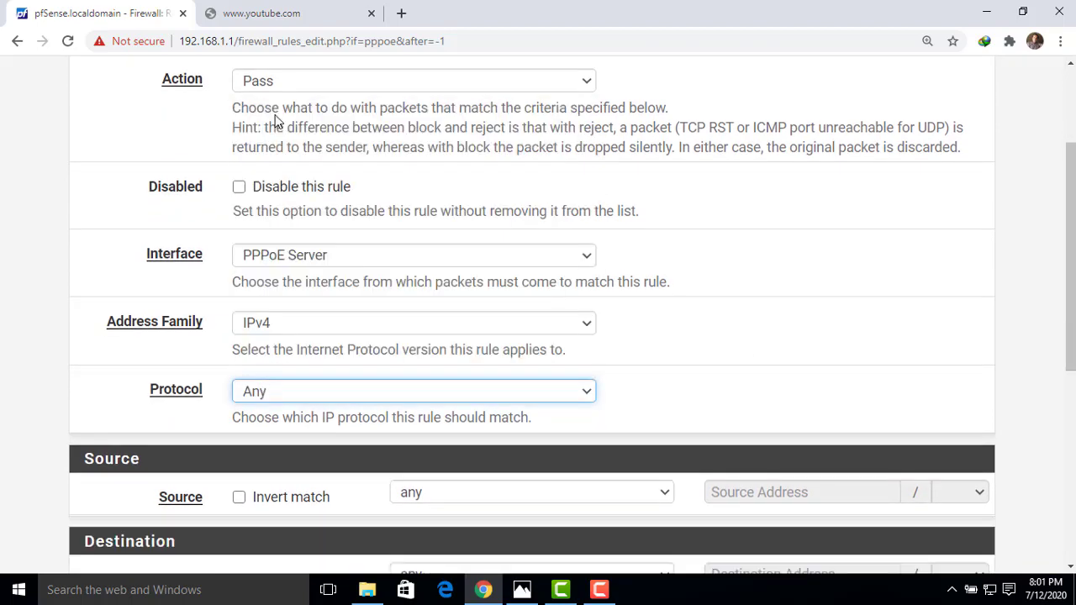
pyautogui.scroll(-2, 572, 319)
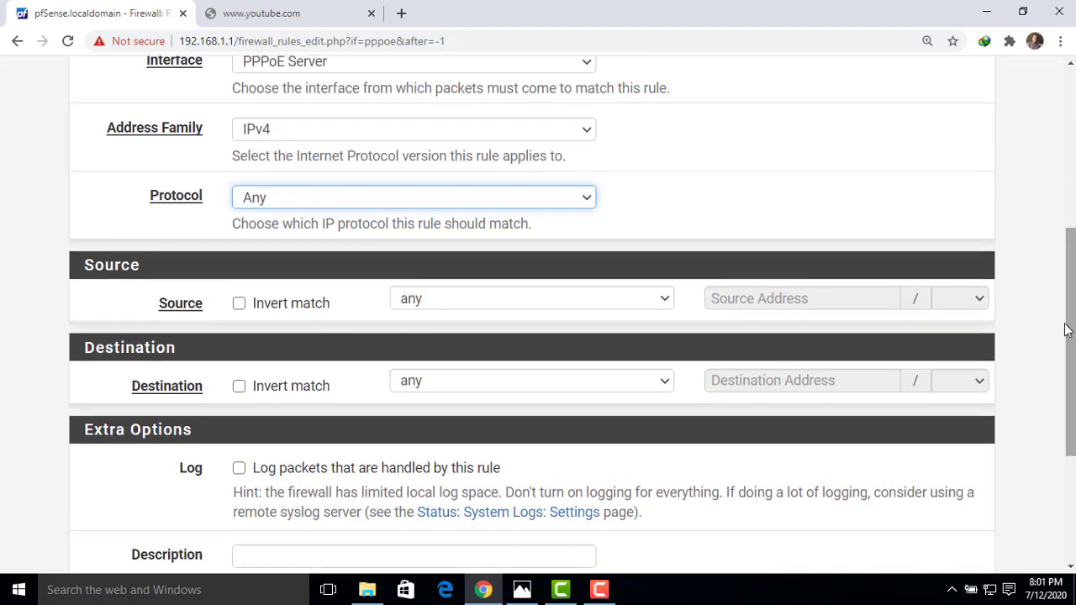
pyautogui.click(653, 301)
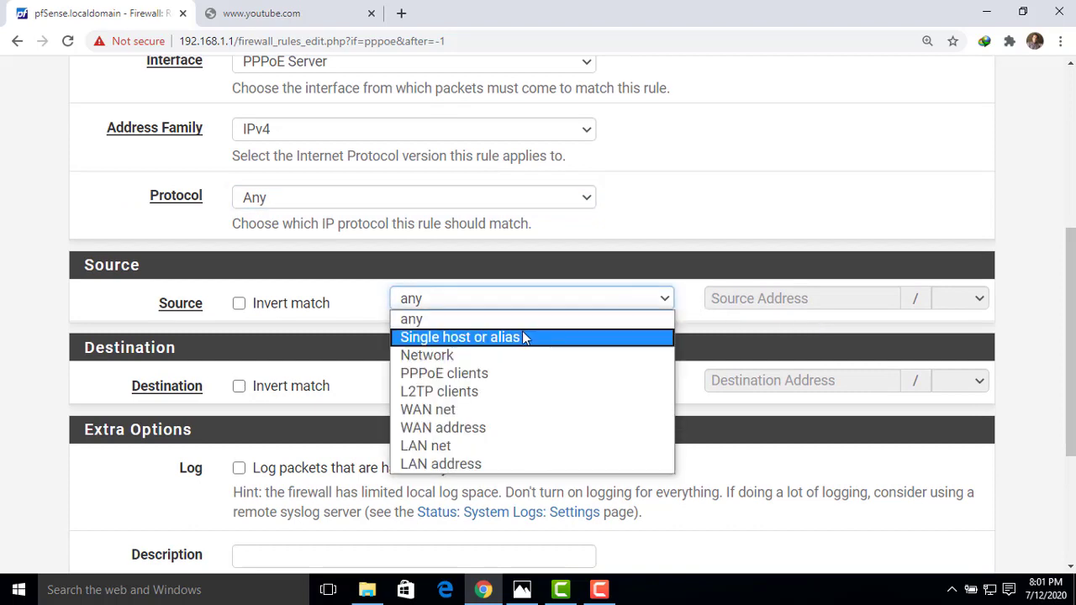
pyautogui.click(523, 334)
pyautogui.click(757, 300)
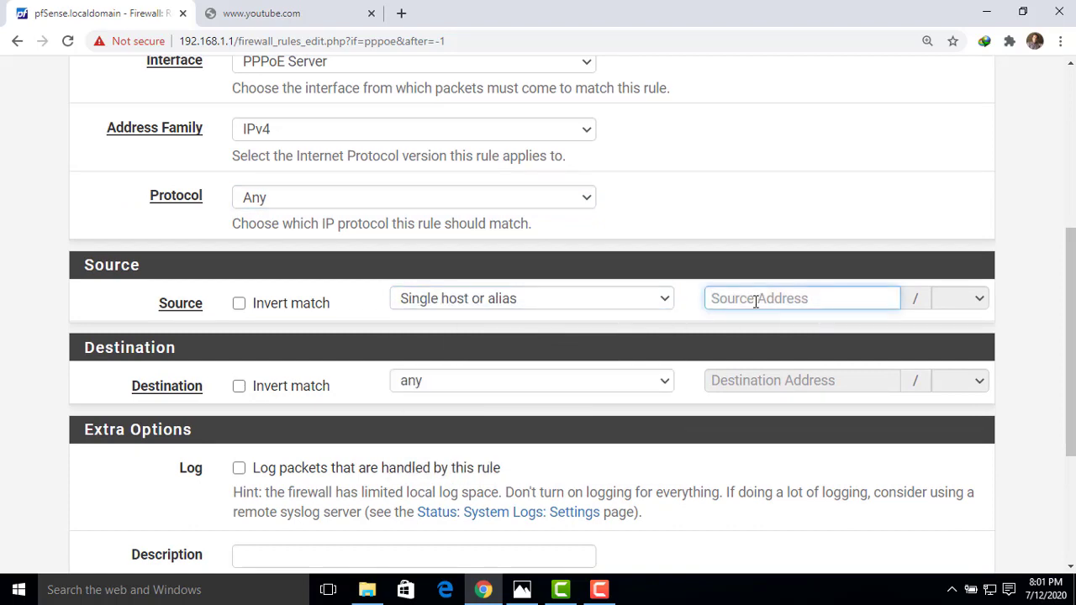
pyautogui.write('4')
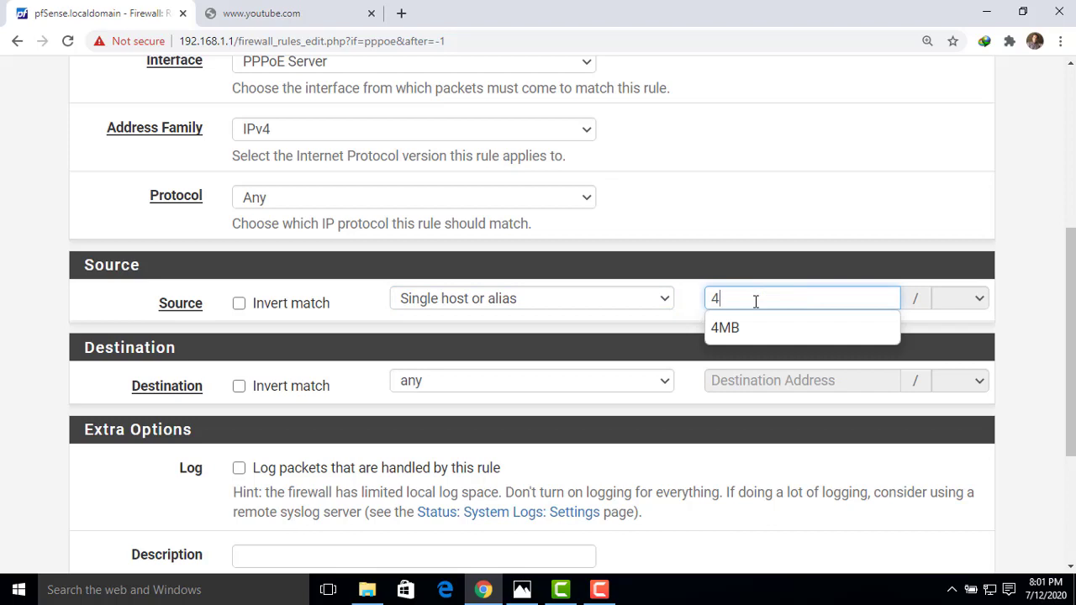
pyautogui.click(745, 329)
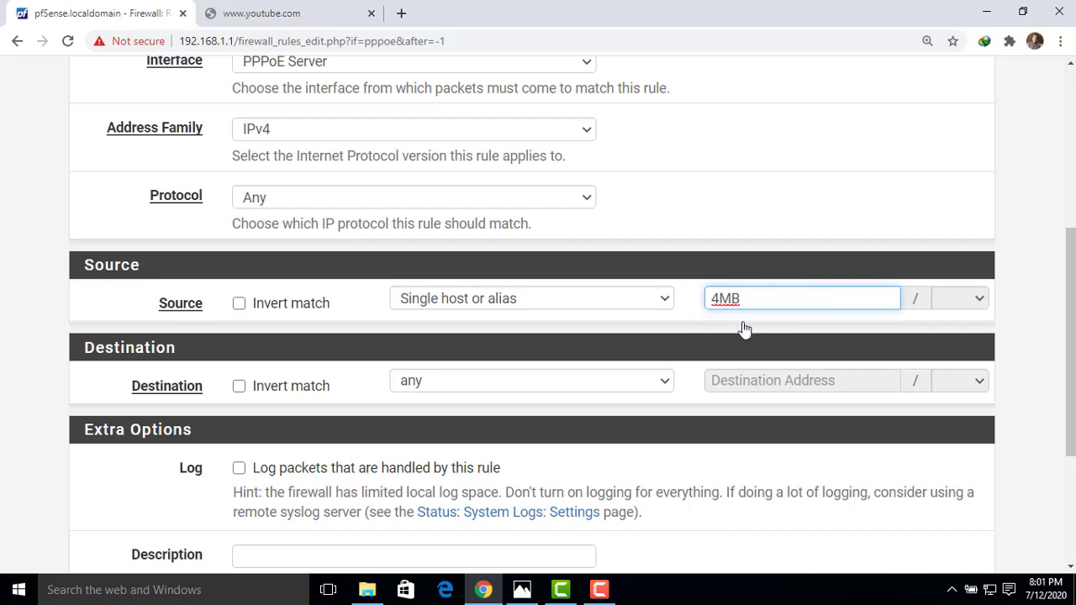
# Assign In pipe 4MB_UP and Out pipe 4MB_DW, then save the rule.
pyautogui.moveTo(1071, 247); pyautogui.dragTo(1071, 340)
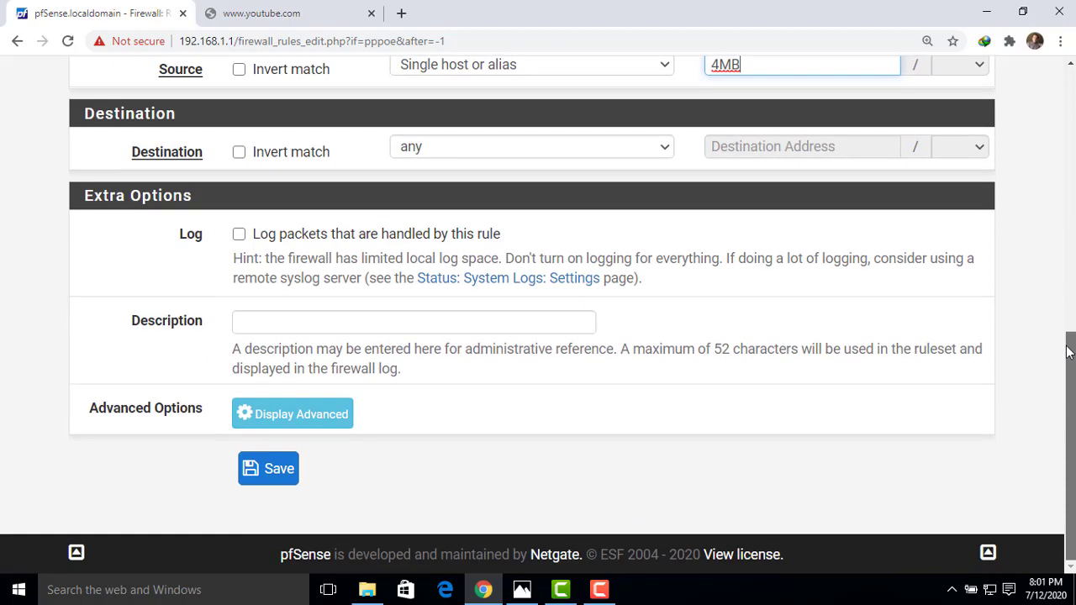
pyautogui.click(324, 417)
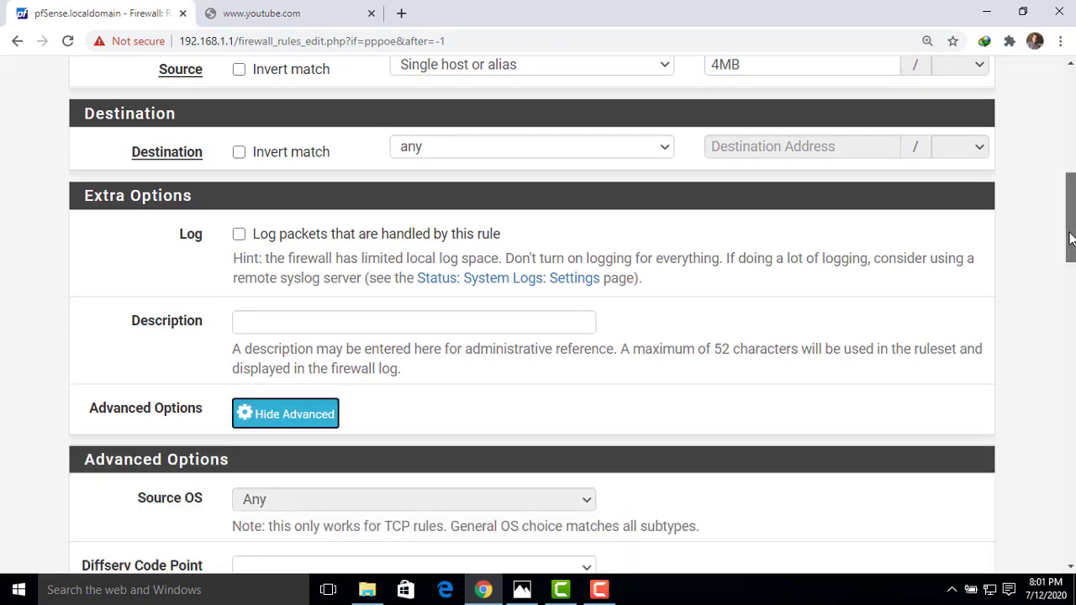
pyautogui.moveTo(1069, 249); pyautogui.dragTo(1065, 526)
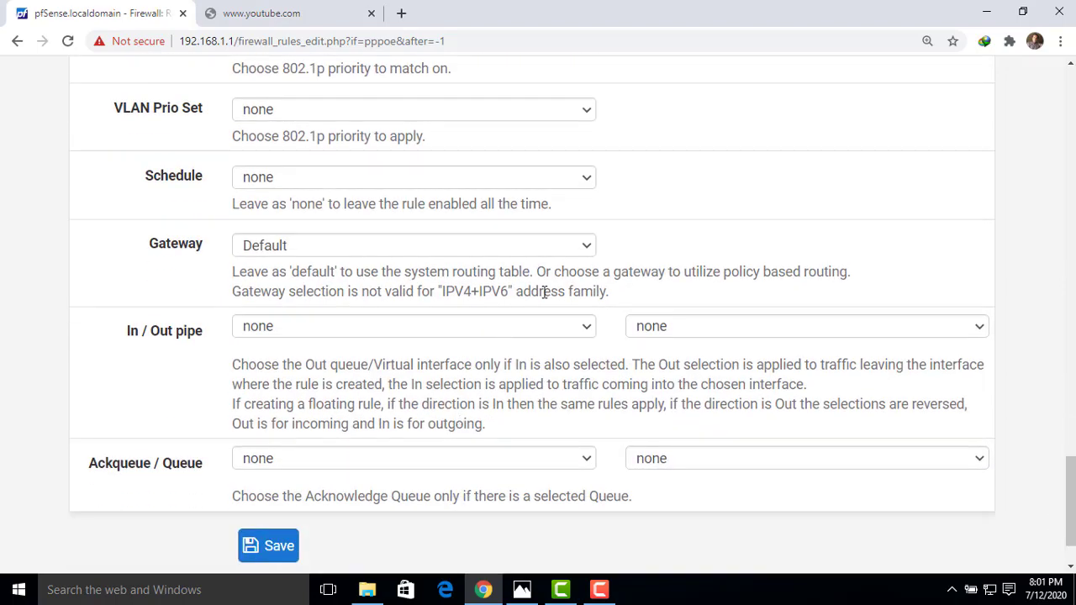
pyautogui.click(589, 328)
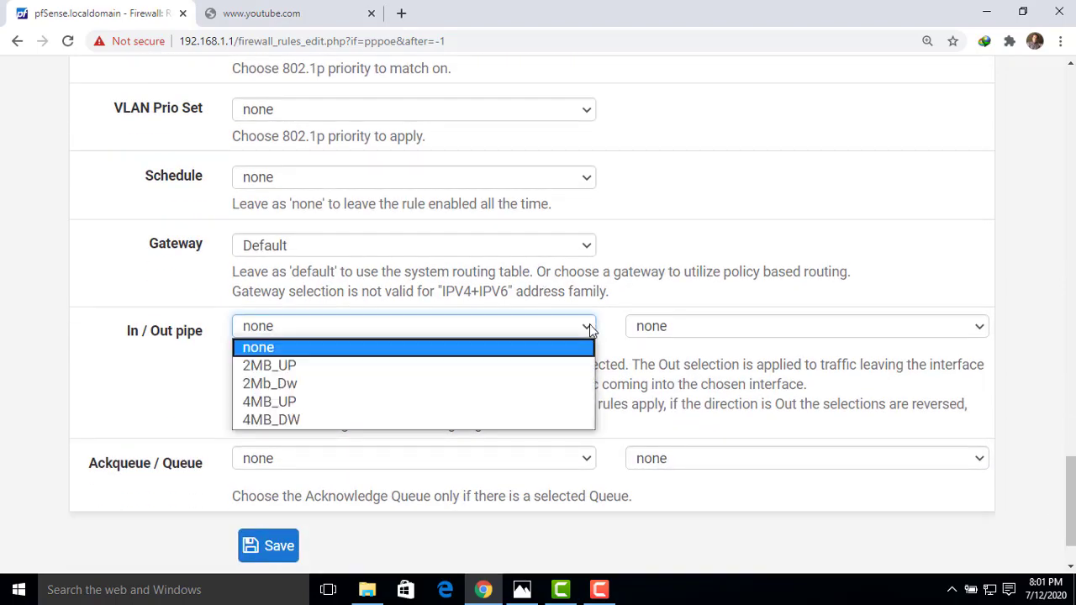
pyautogui.click(322, 401)
pyautogui.click(811, 327)
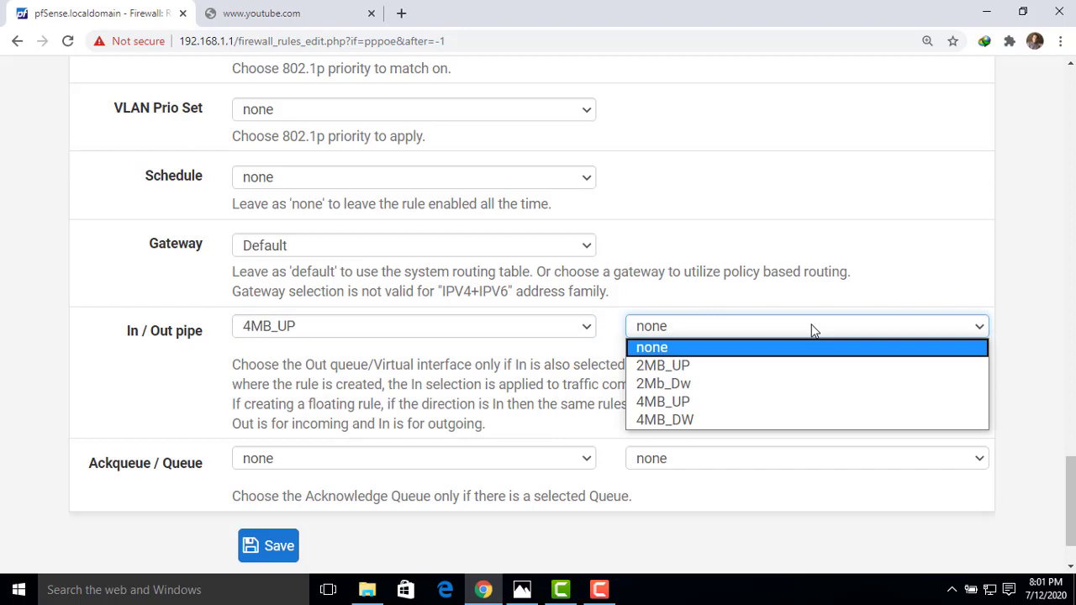
pyautogui.click(696, 421)
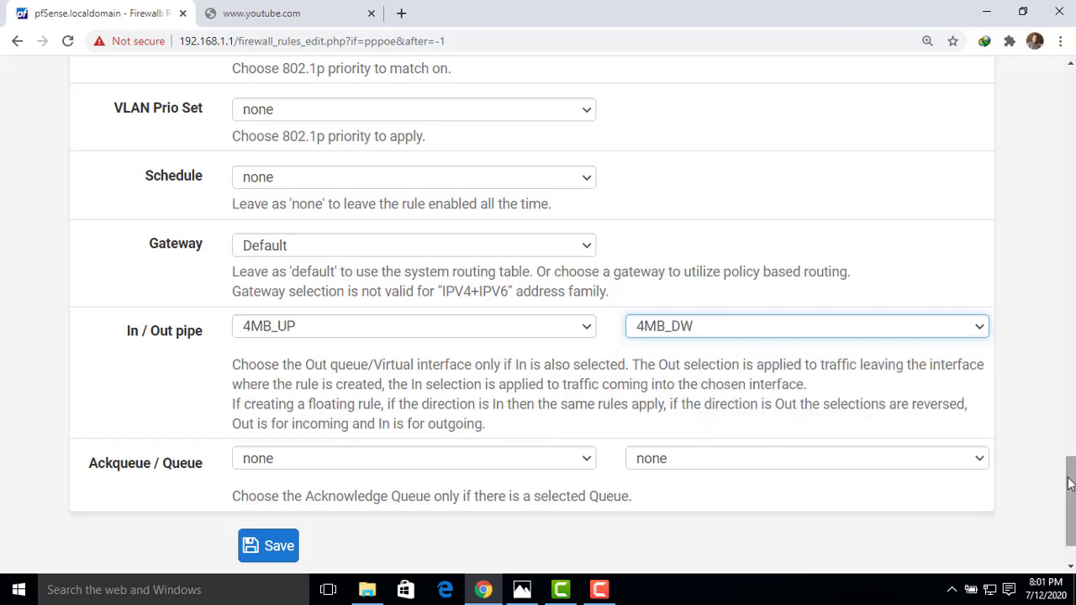
pyautogui.moveTo(1070, 483); pyautogui.dragTo(1071, 502)
pyautogui.click(276, 473)
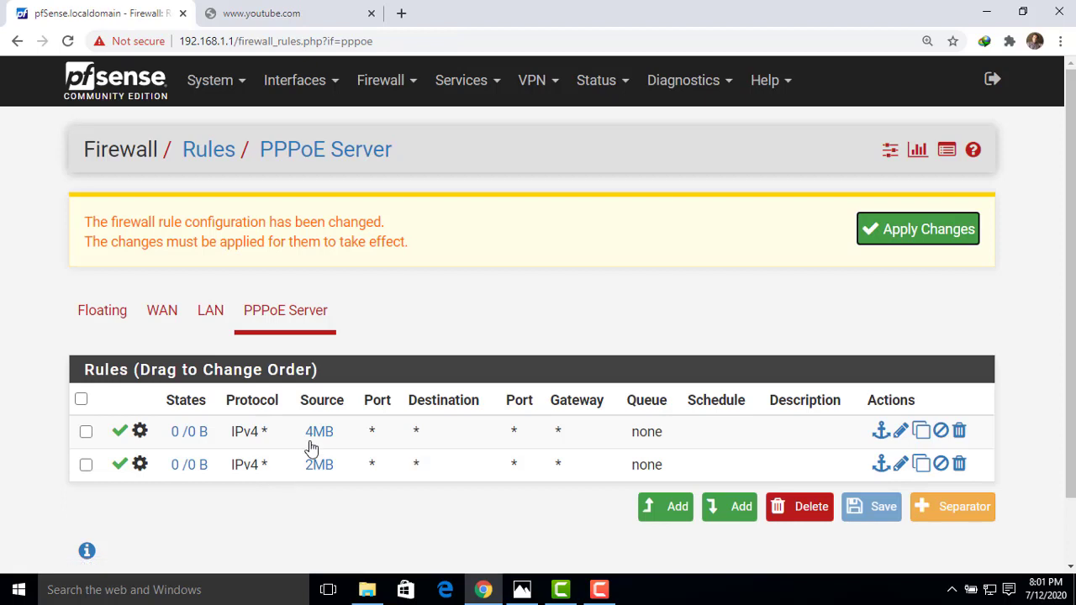
# Apply the pending firewall rule changes so the 4MB and 2MB rules take effect.
pyautogui.click(906, 232)
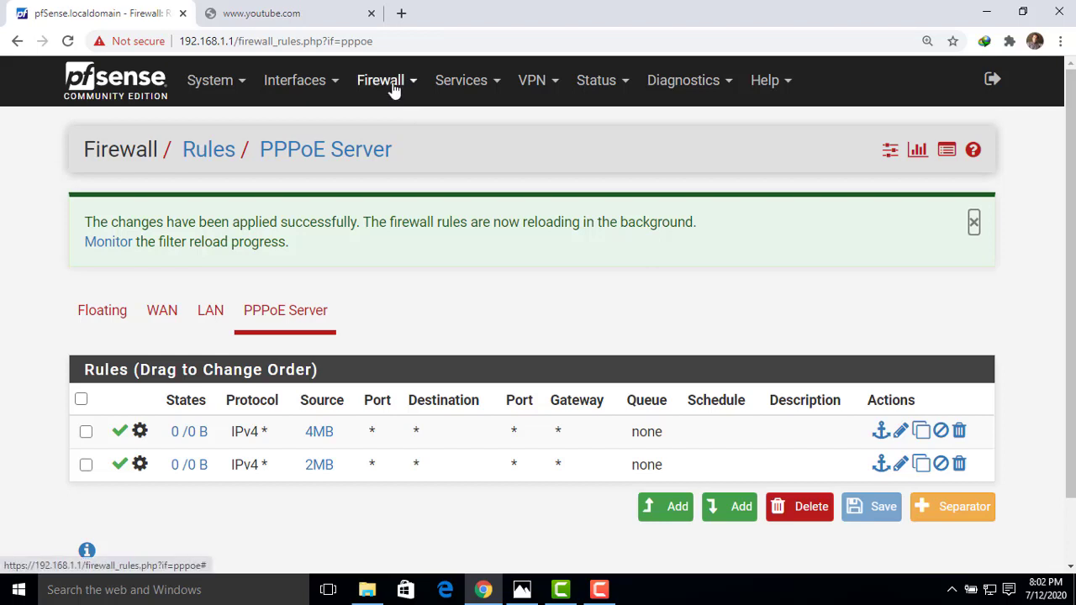
pyautogui.click(464, 89)
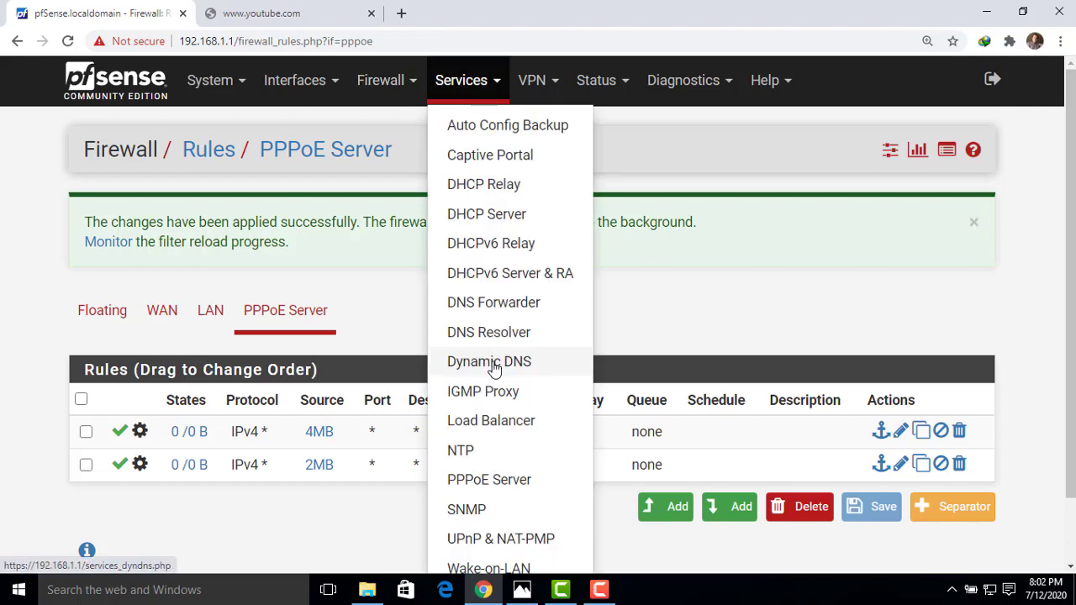
# In the LAN PPPoE server, give the users IPs 192.168.1.10 and 192.168.1.101, then save.
pyautogui.click(480, 479)
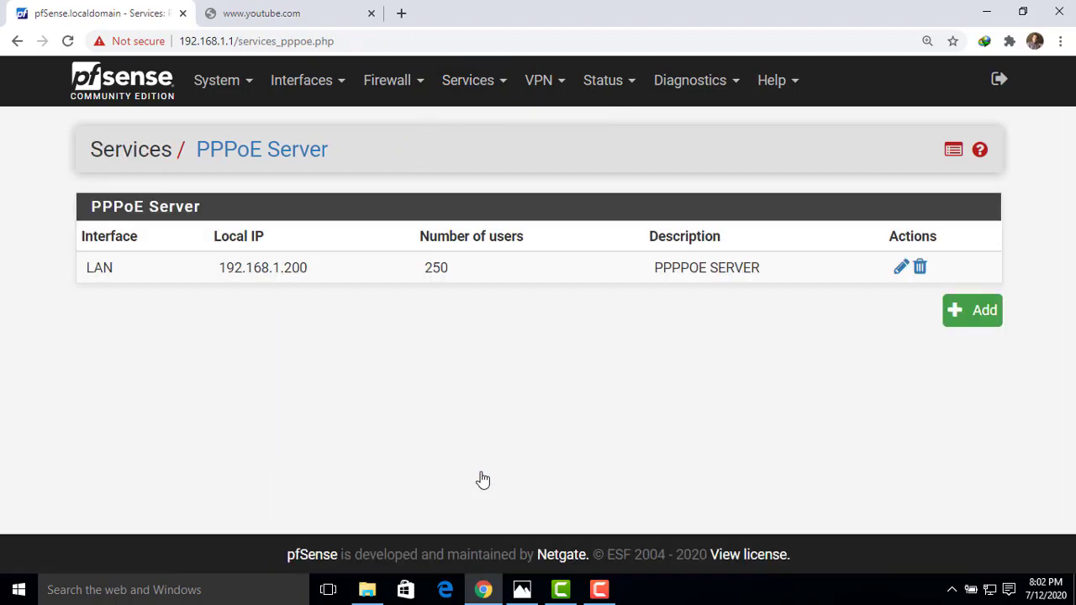
pyautogui.click(901, 268)
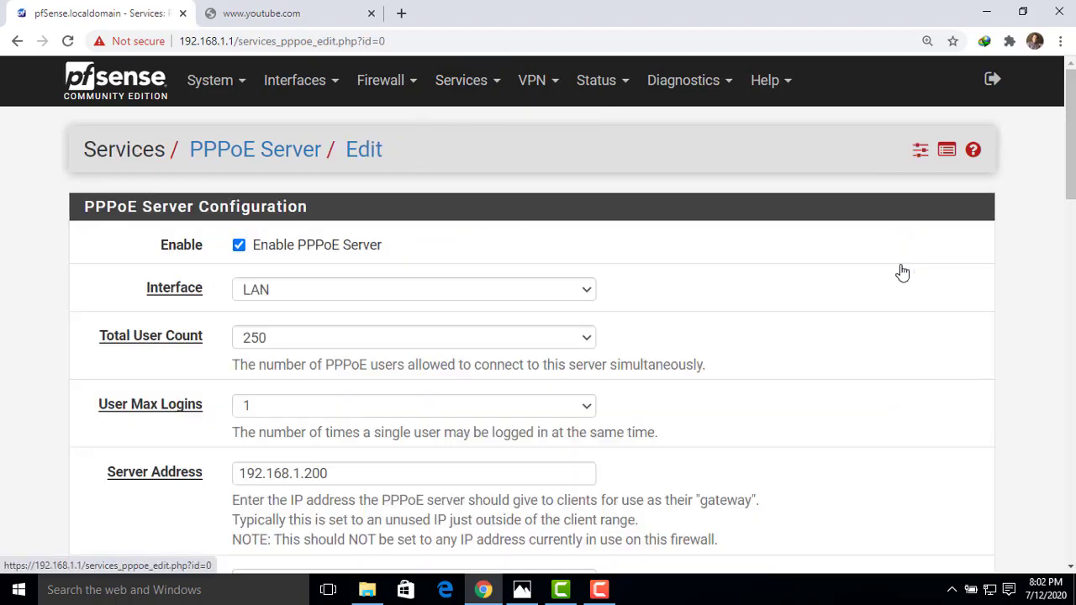
pyautogui.moveTo(1068, 168); pyautogui.dragTo(1053, 503)
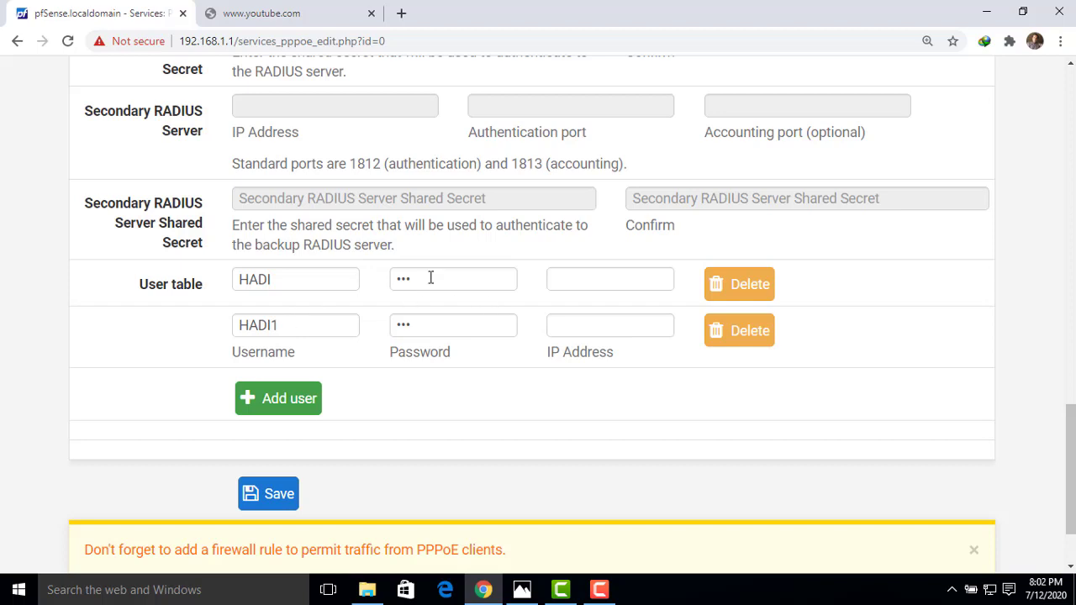
pyautogui.click(575, 287)
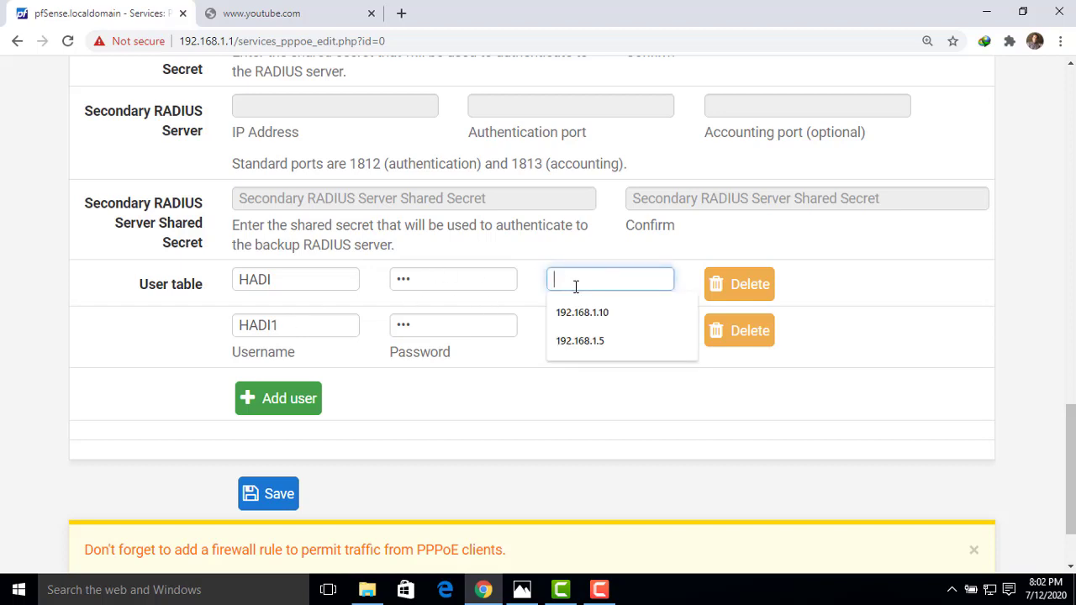
pyautogui.write('192.168.')
pyautogui.write('1.10')
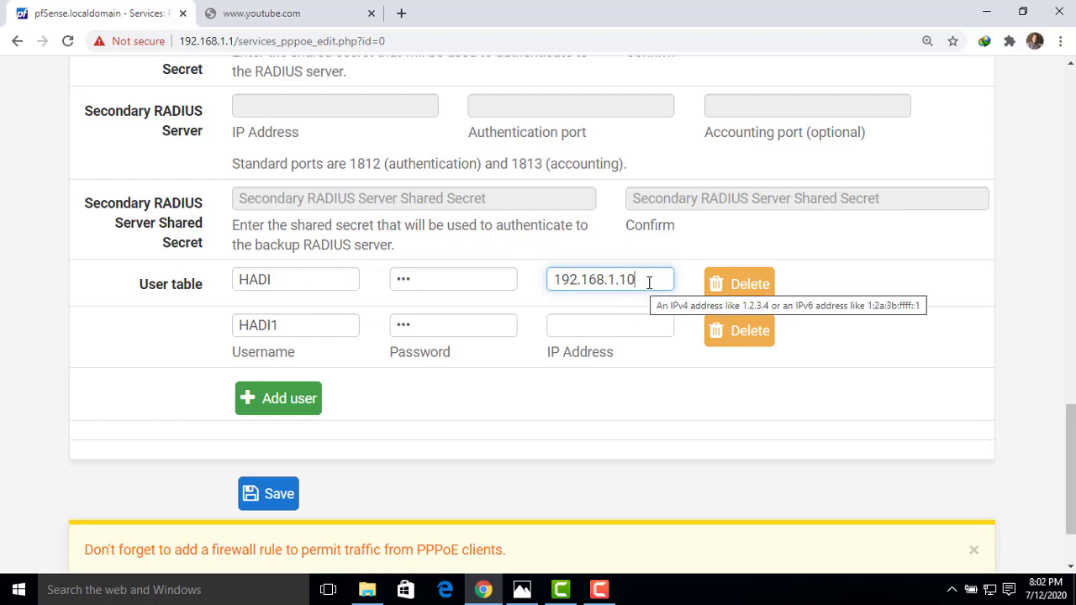
pyautogui.click(566, 326)
pyautogui.write('192')
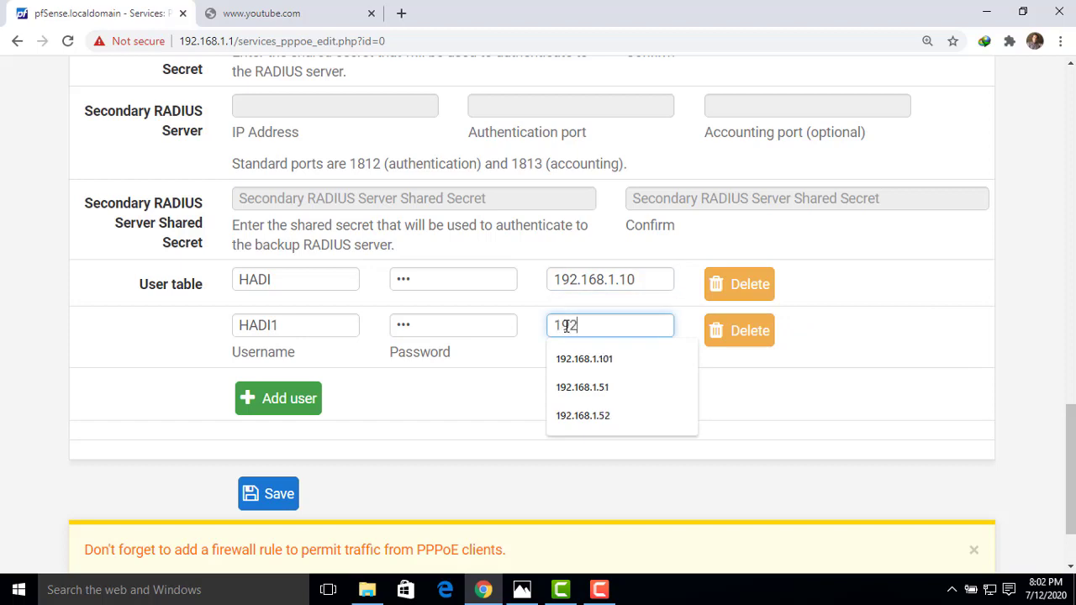
pyautogui.write('.168.1.10')
pyautogui.press('BackSpace')
pyautogui.press('BackSpace')
pyautogui.write('1.101')
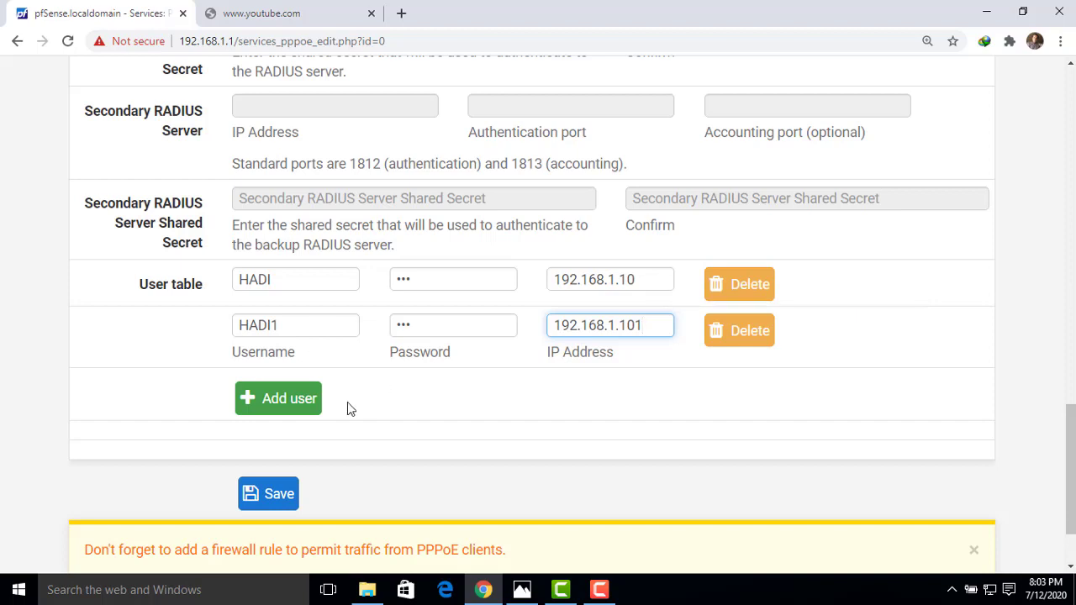
pyautogui.click(269, 500)
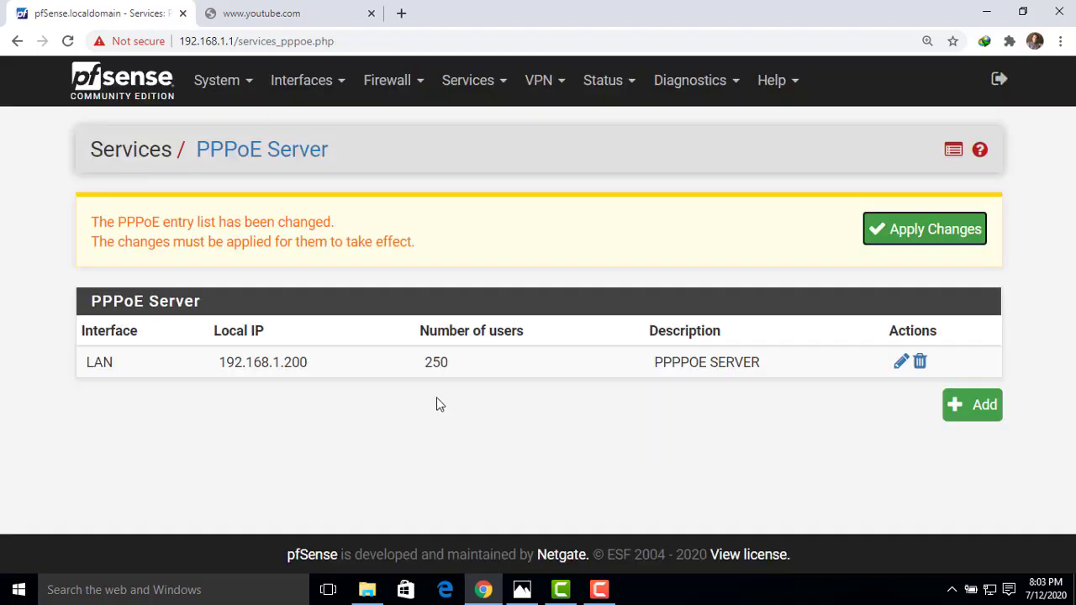
# Add a third user to the LAN PPPoE server with its own username, password and fixed IP 192.168.1.50.
pyautogui.click(901, 364)
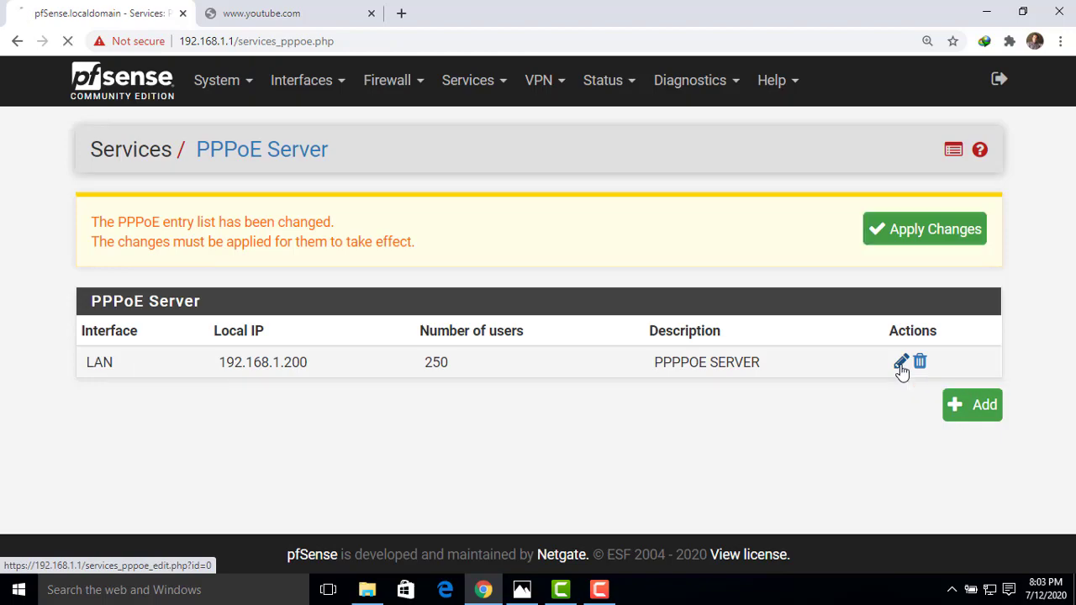
pyautogui.moveTo(1072, 182); pyautogui.dragTo(1054, 535)
pyautogui.click(300, 320)
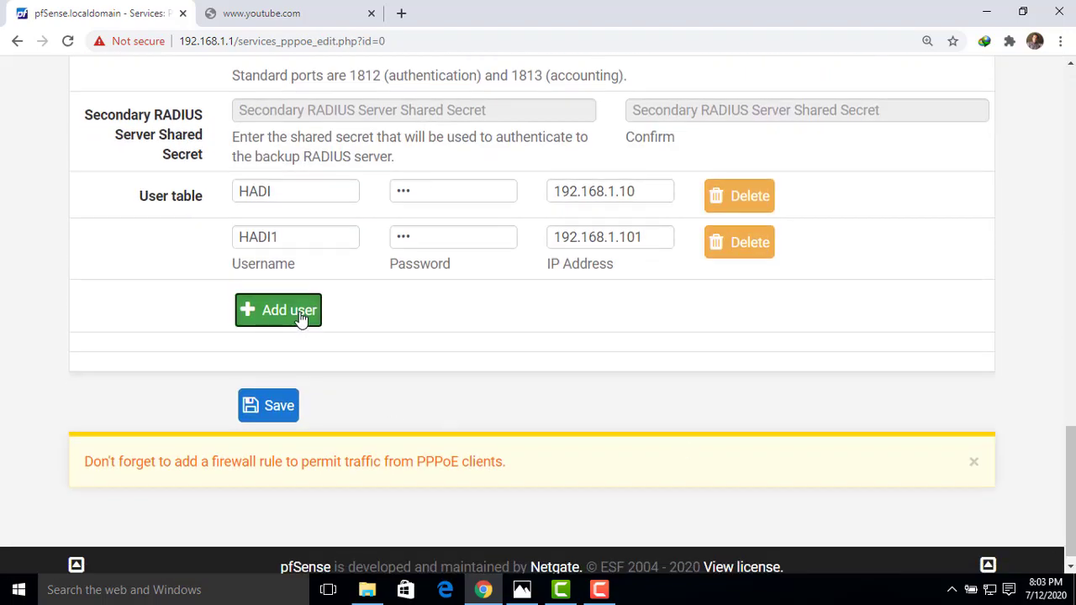
pyautogui.click(280, 286)
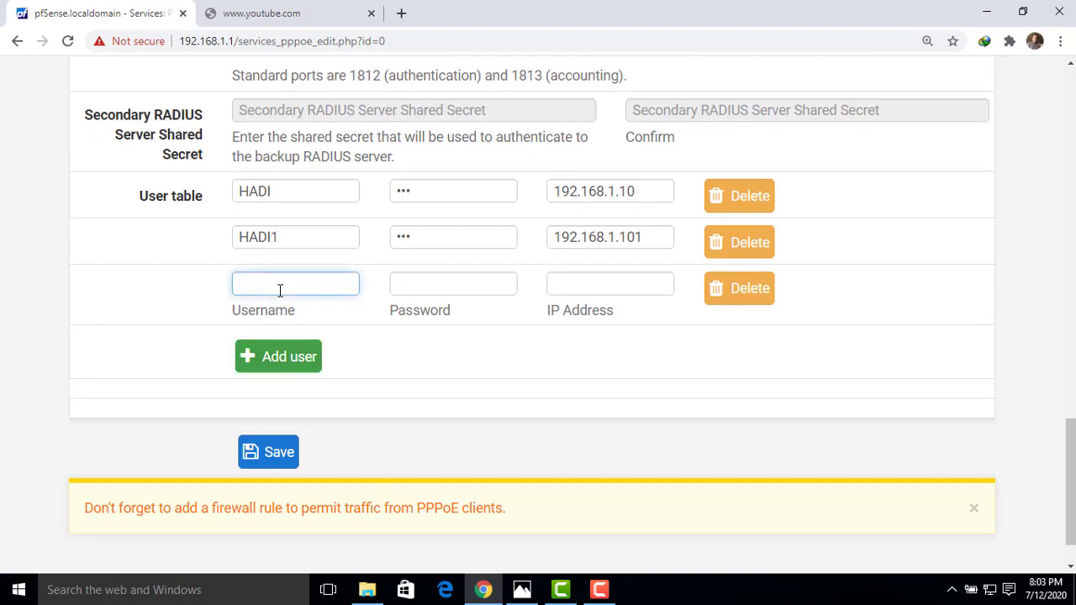
pyautogui.write('hadi2')
pyautogui.press('Tab')
pyautogui.write('123')
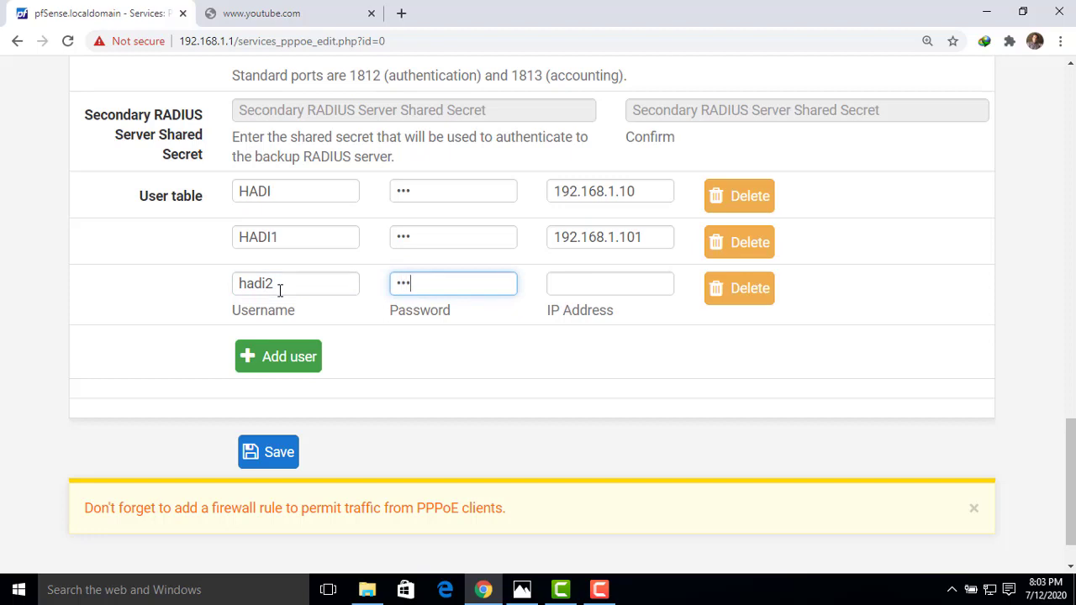
pyautogui.click(565, 292)
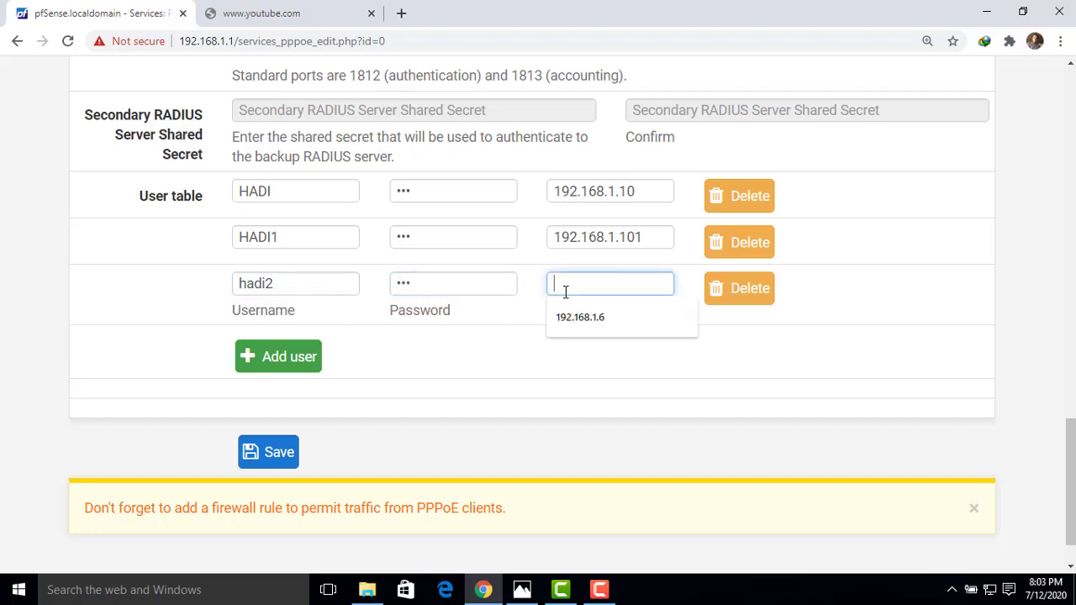
pyautogui.write('192.168.1.50')
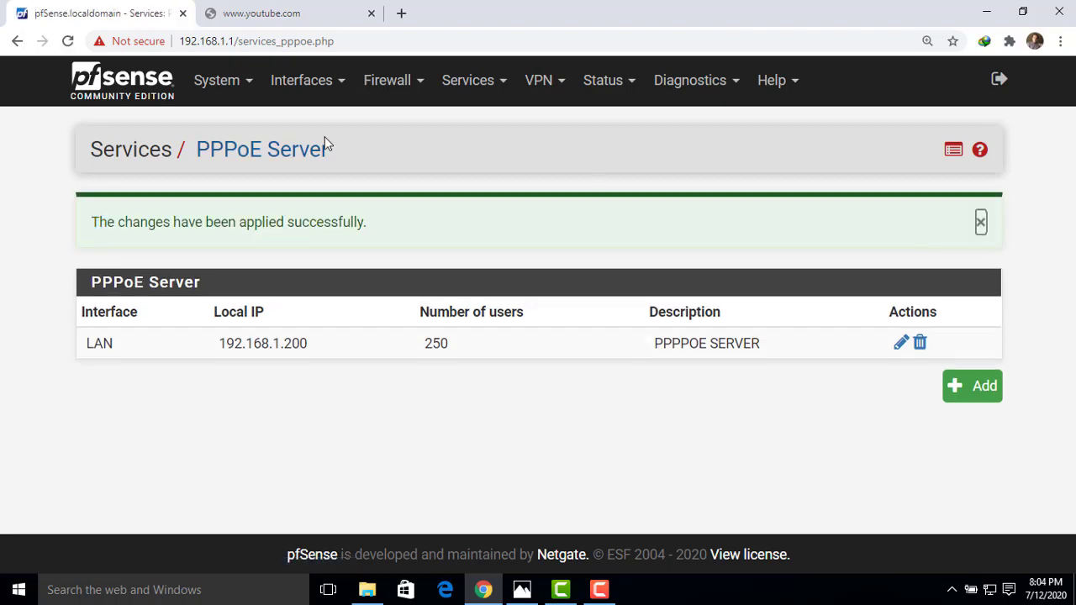
pyautogui.click(286, 13)
# Retry YouTube, then open the Broadband Connection's dial-up settings from Network and Sharing Center.
pyautogui.click(77, 42)
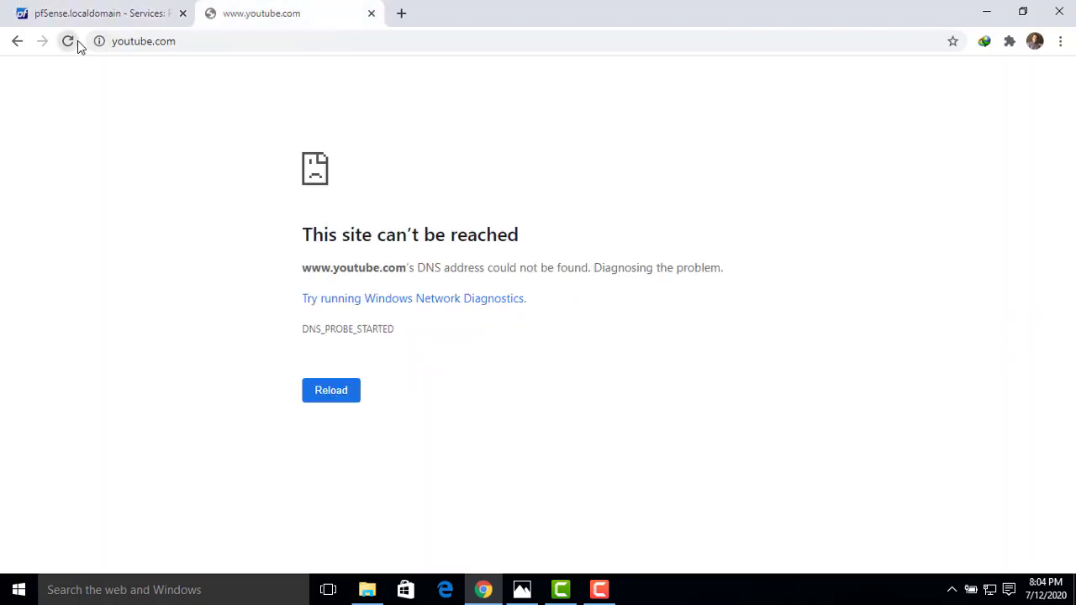
pyautogui.rightClick(990, 595)
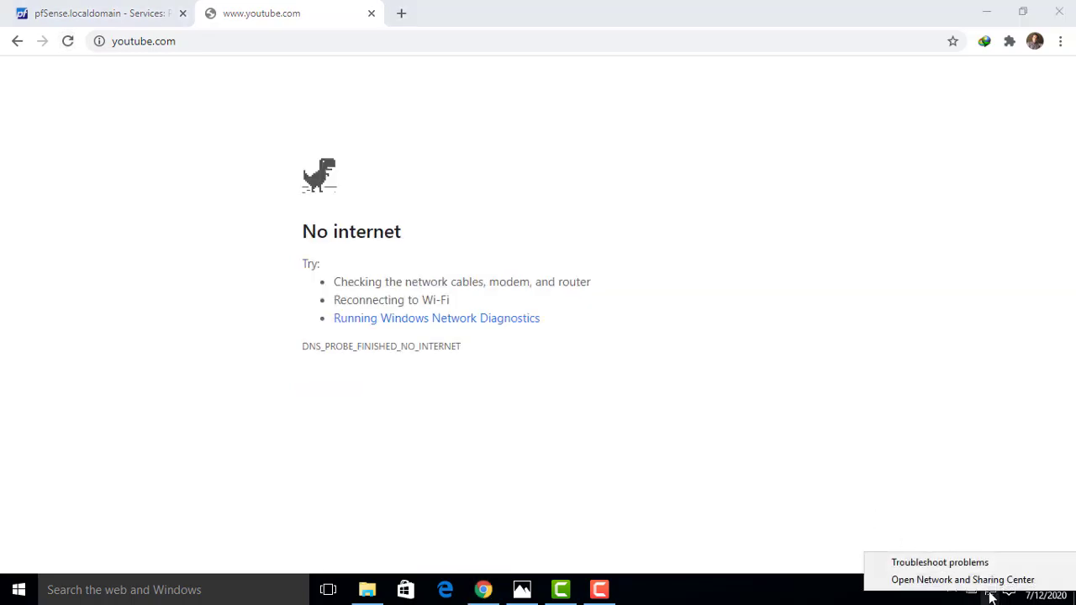
pyautogui.click(967, 579)
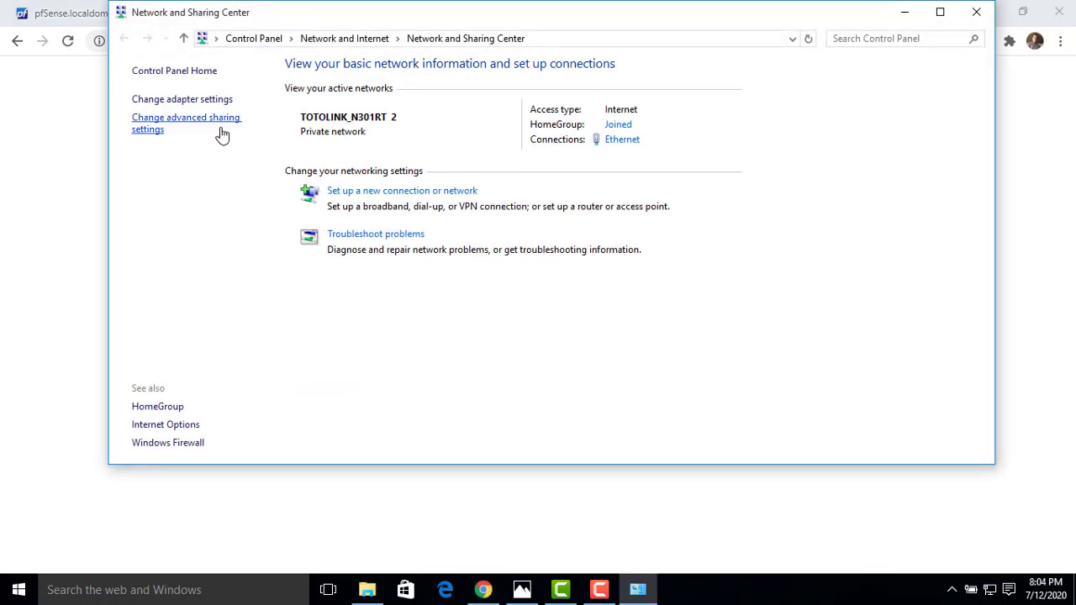
pyautogui.click(193, 100)
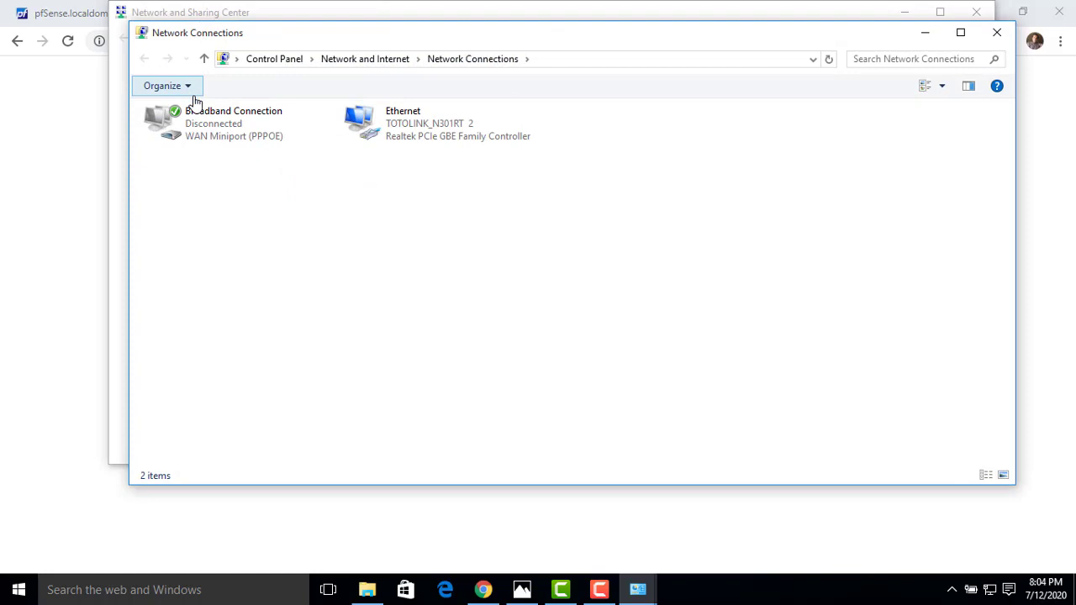
pyautogui.doubleClick(252, 134)
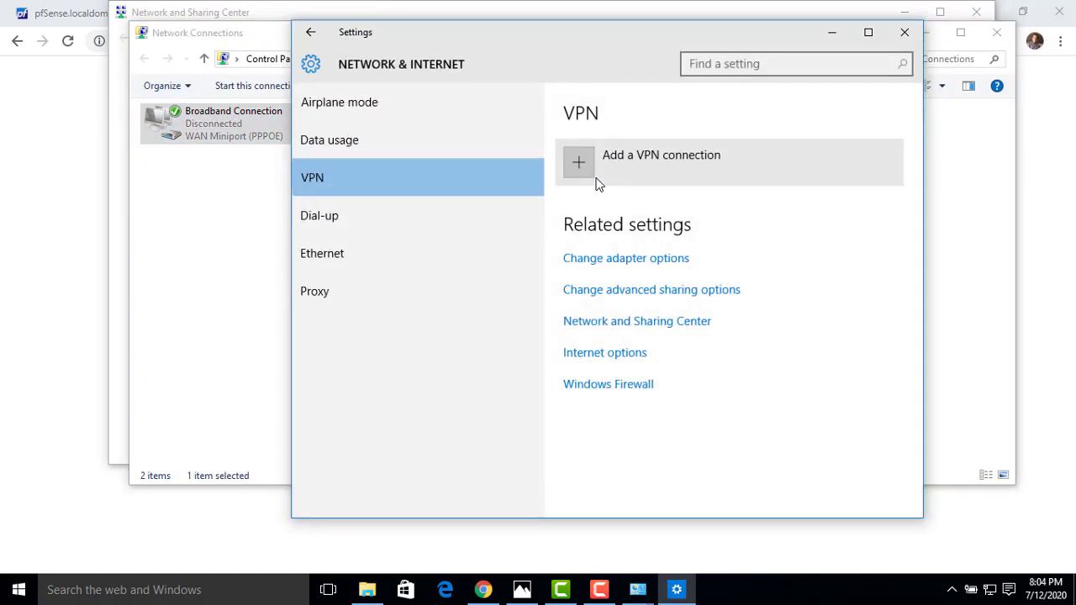
pyautogui.click(363, 220)
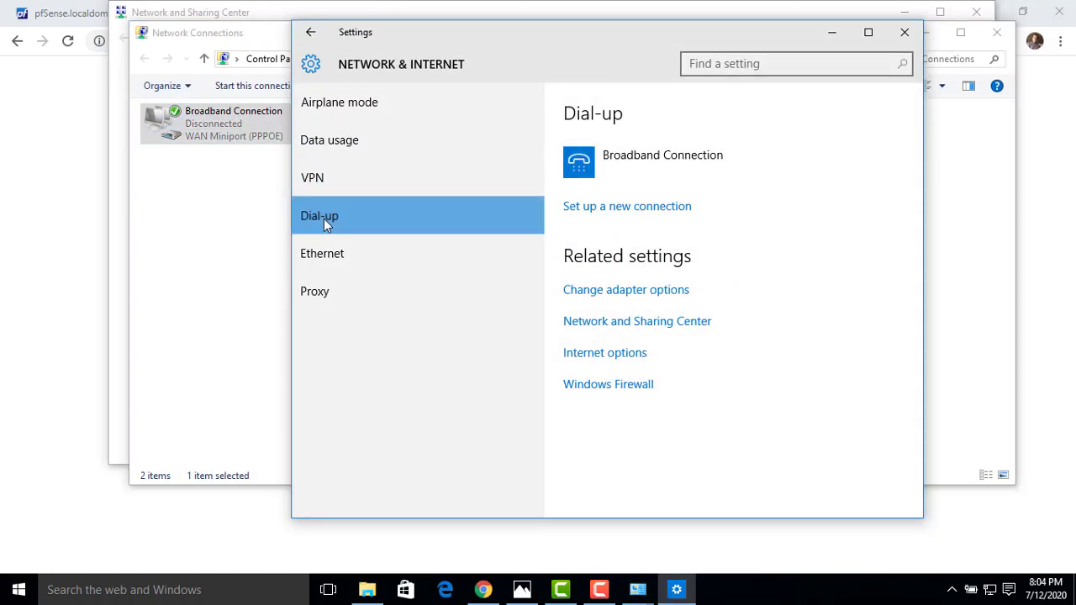
pyautogui.click(588, 173)
# Dial the Broadband Connection, signing in with the PPPoE user's uppercase username and password.
pyautogui.click(665, 218)
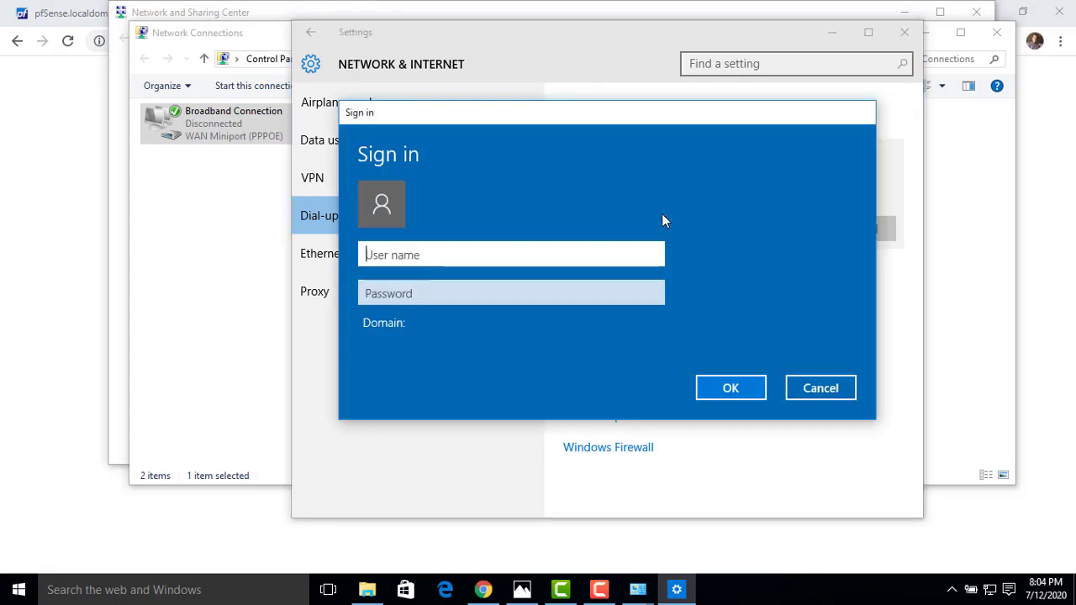
pyautogui.write('hadi')
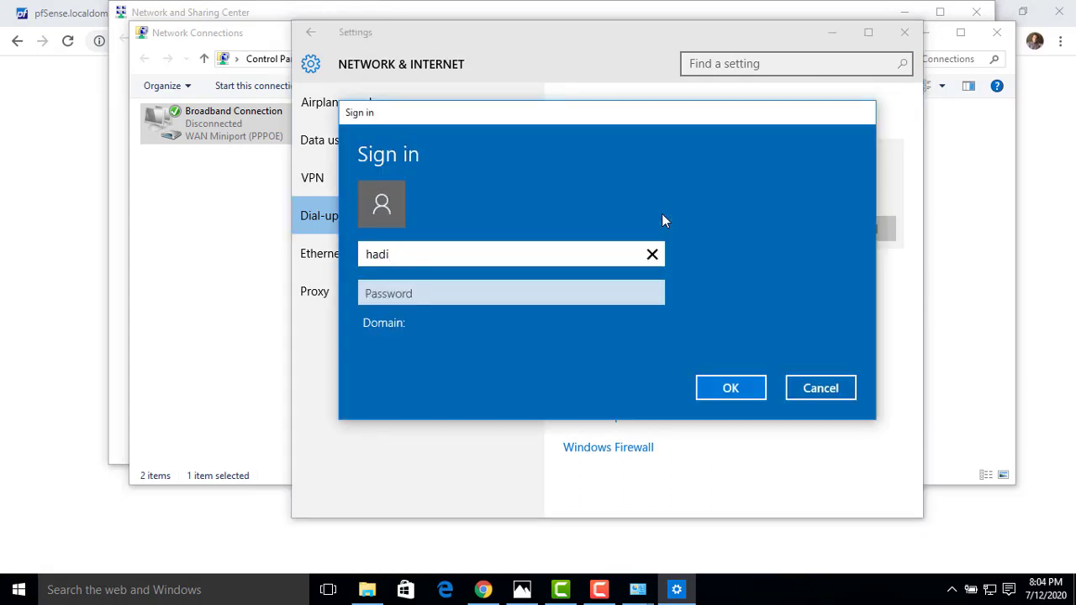
pyautogui.press('BackSpace')
pyautogui.press('BackSpace')
pyautogui.press('BackSpace')
pyautogui.press('BackSpace')
pyautogui.write('HADI')
pyautogui.press('Tab')
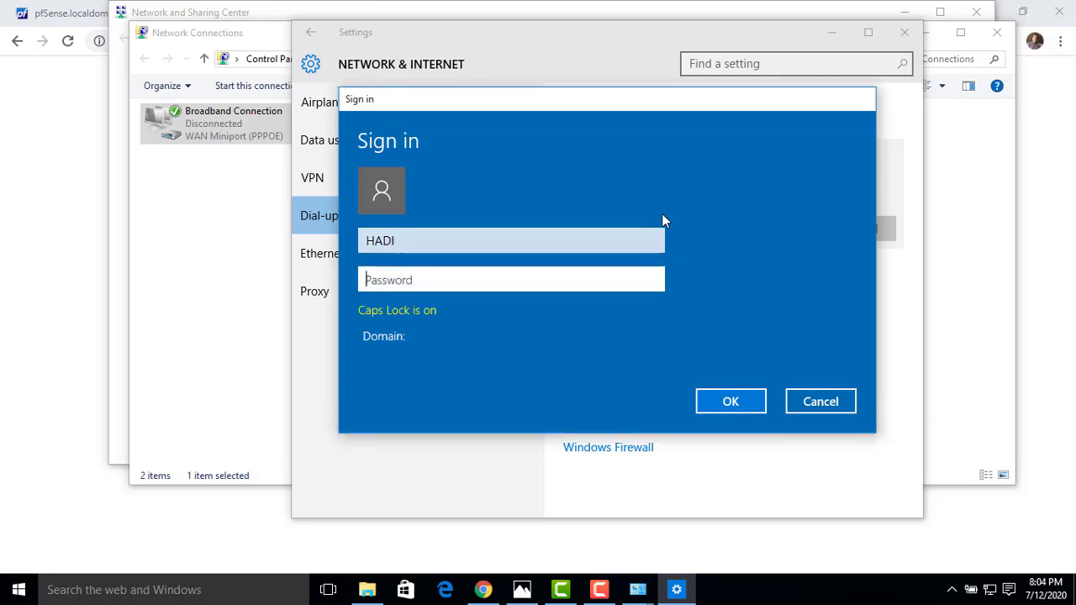
pyautogui.write('123')
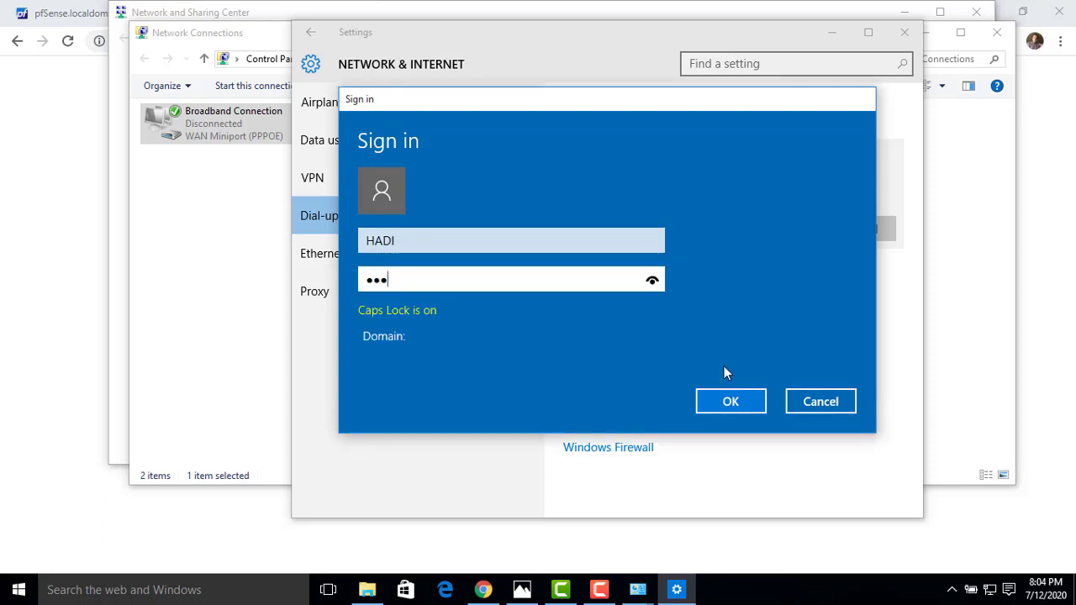
pyautogui.click(728, 401)
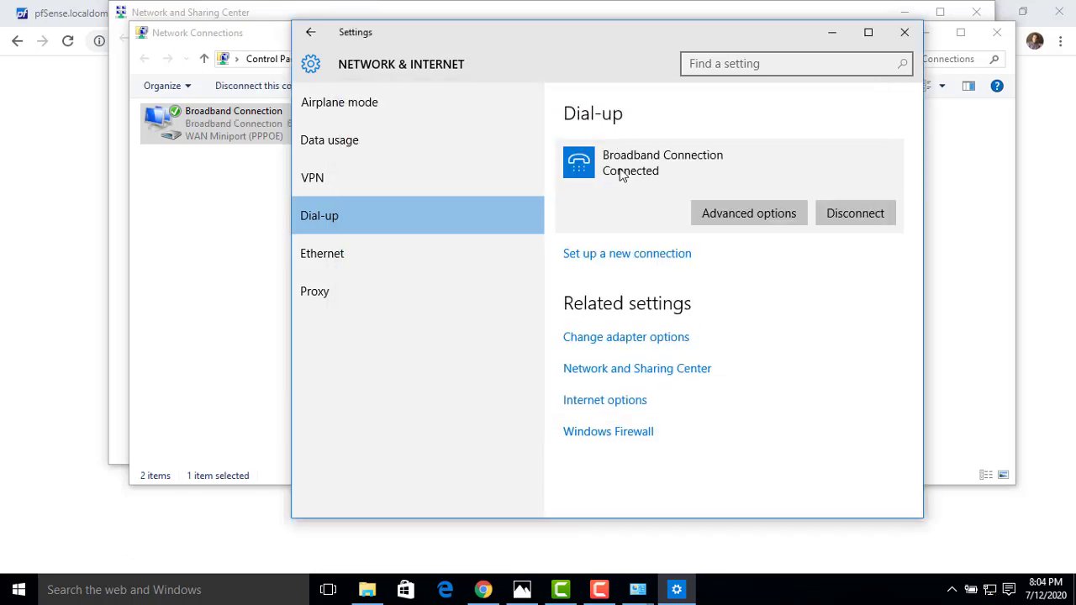
# Confirm in the connection's Details that the assigned IPv4 address is 192.168.1.10, then close the windows.
pyautogui.click(905, 34)
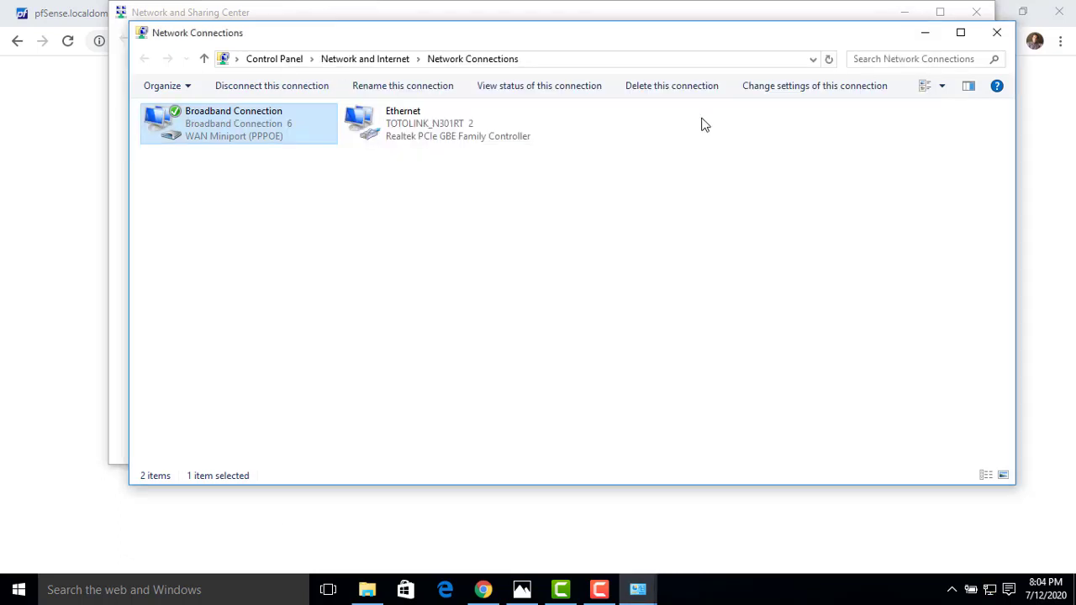
pyautogui.click(1007, 38)
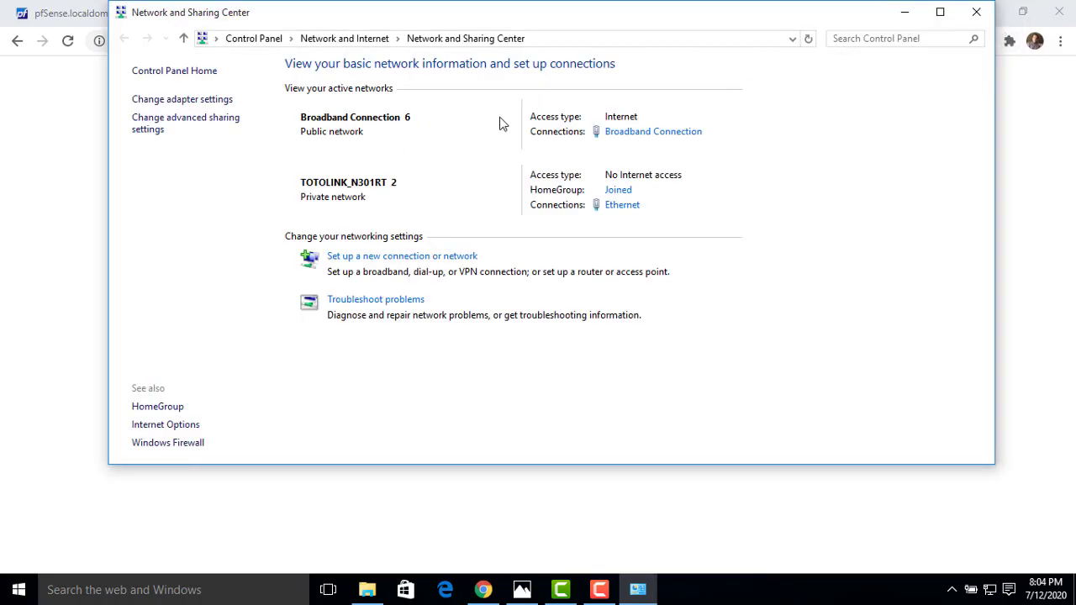
pyautogui.click(665, 143)
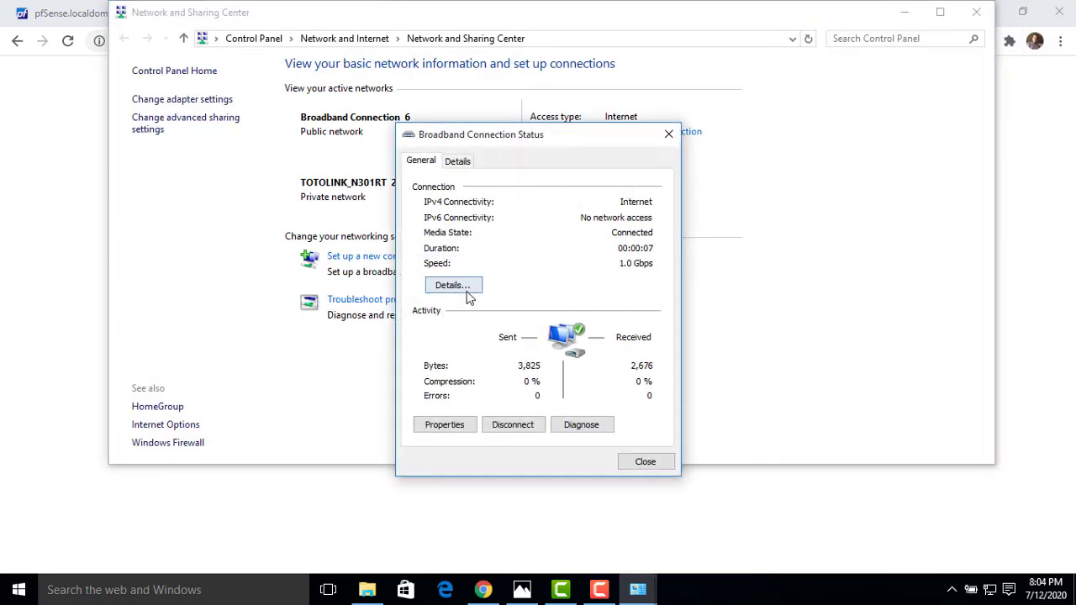
pyautogui.click(474, 288)
pyautogui.click(569, 277)
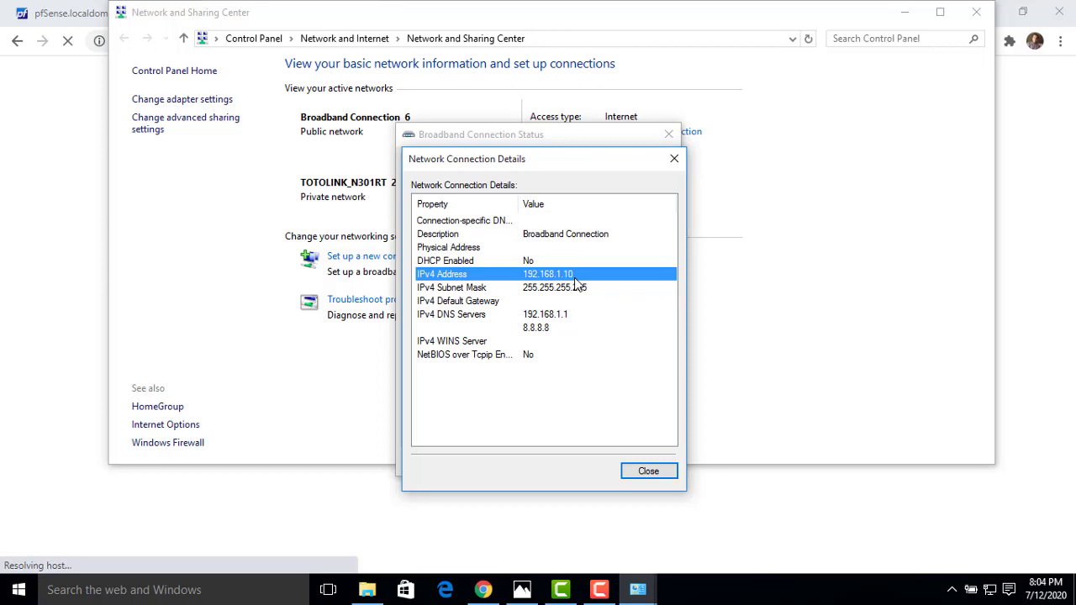
pyautogui.click(674, 159)
pyautogui.click(670, 140)
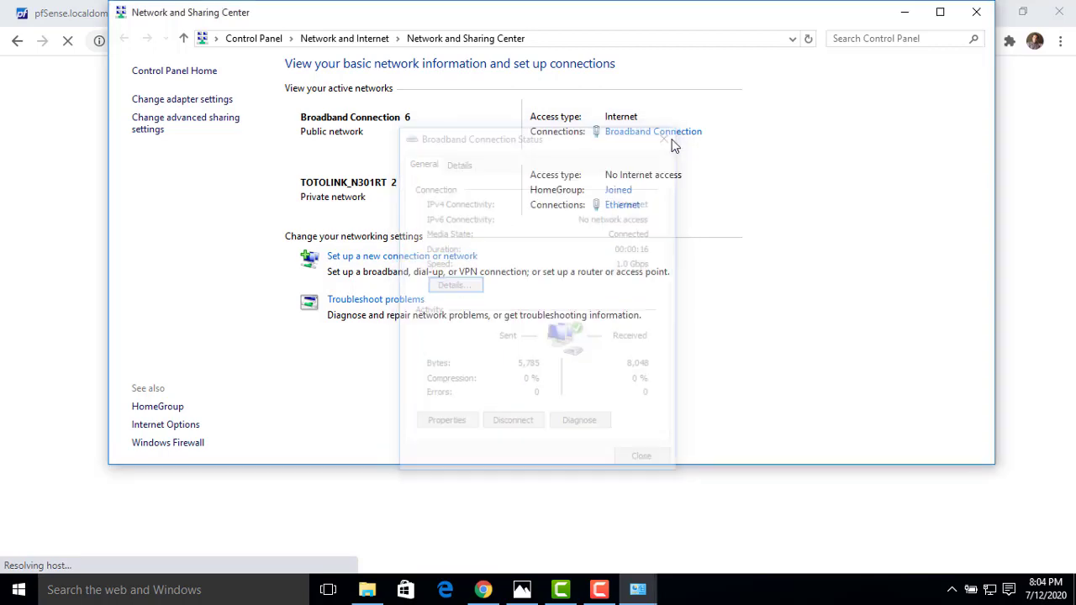
pyautogui.click(976, 12)
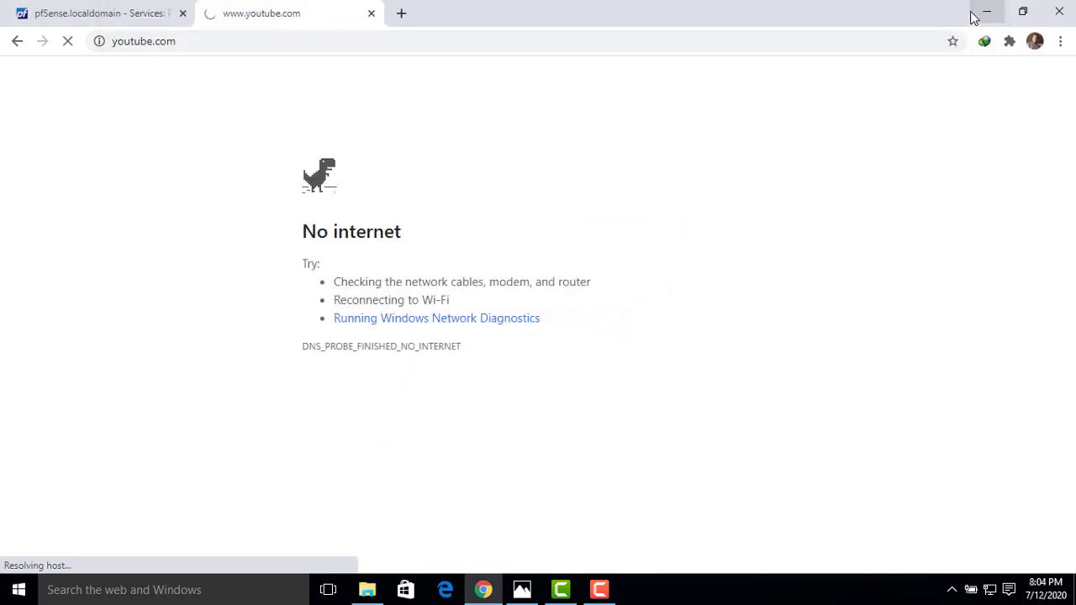
# Stop and reload youtube.com over the dial-up connection, then return to the pfSense PPPoE Server page.
pyautogui.click(73, 49)
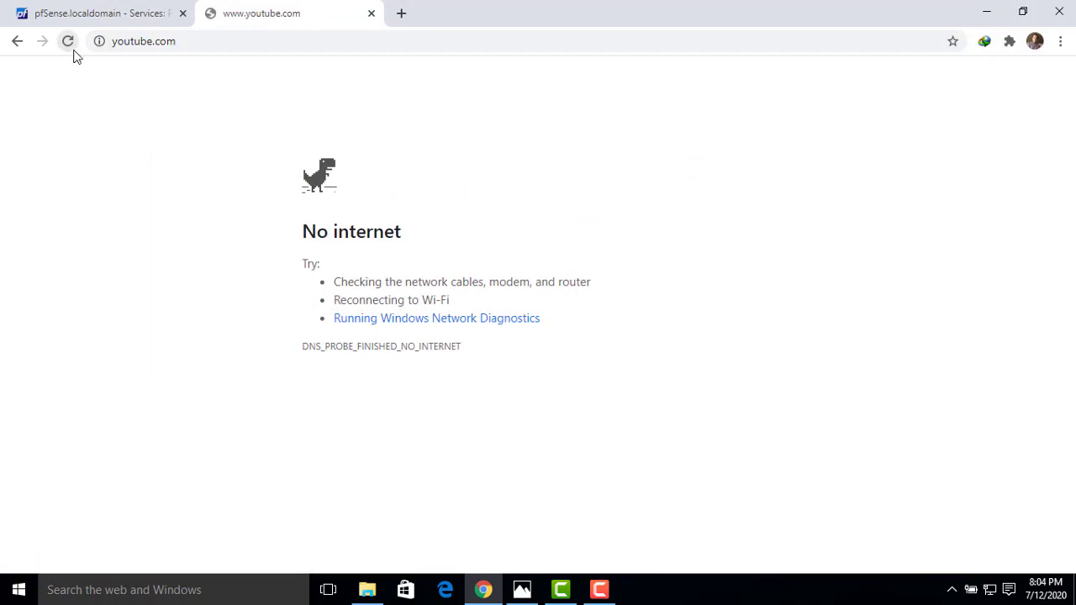
pyautogui.click(72, 50)
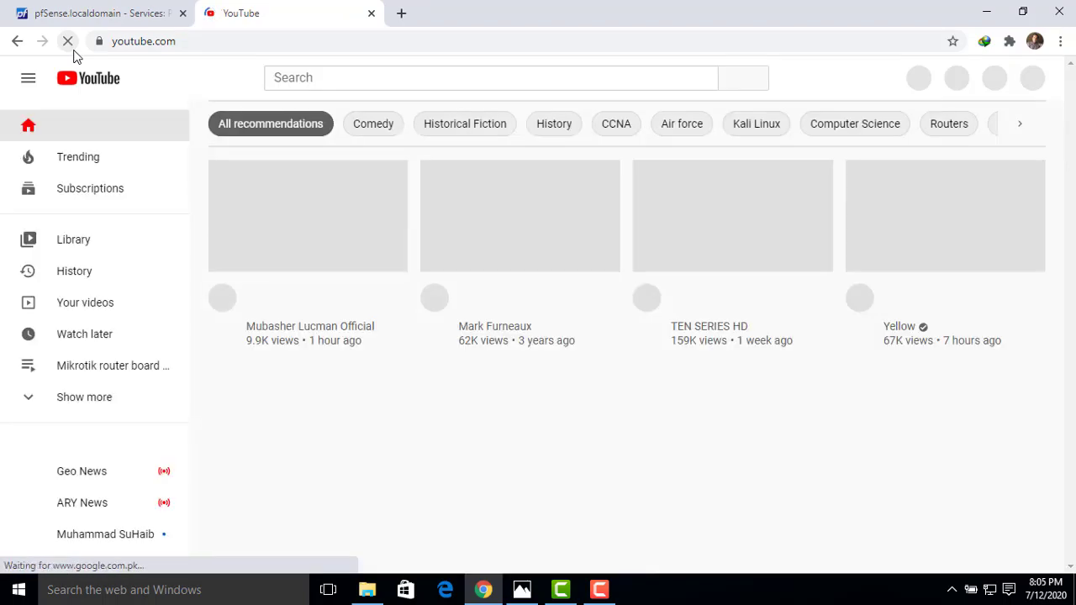
pyautogui.click(90, 14)
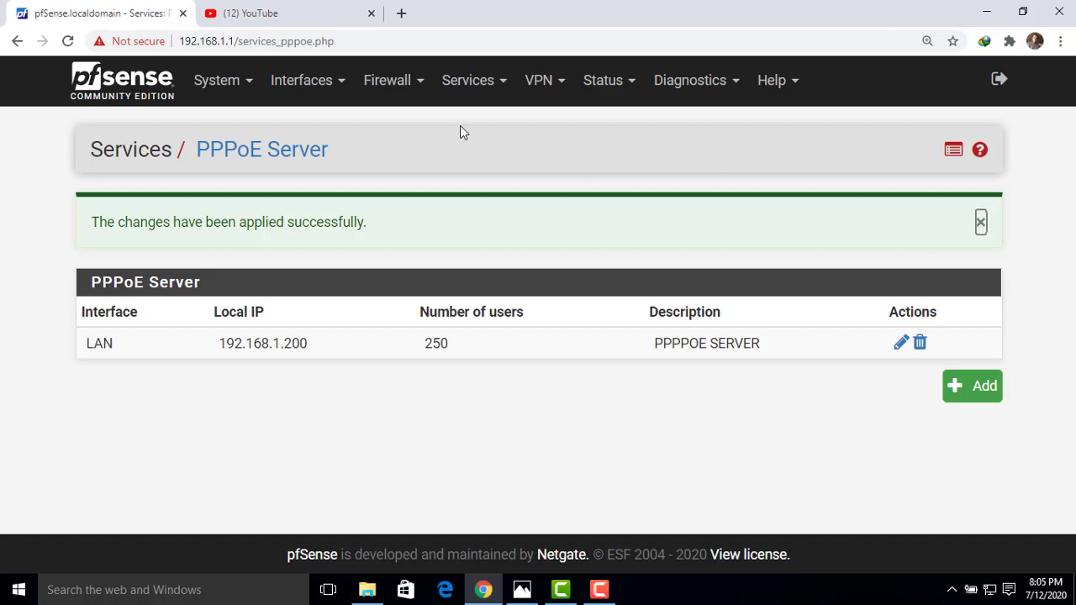
# Browse System > Package Manager's Available Packages list, which offers packages such as acme 0.6.8 and apcupsd.
pyautogui.click(212, 89)
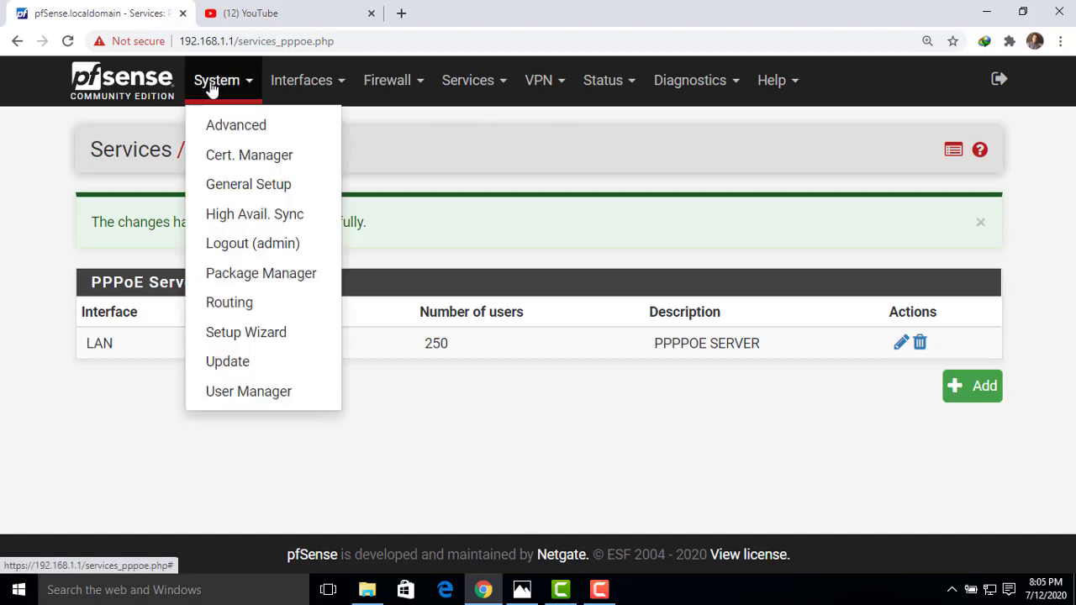
pyautogui.click(240, 284)
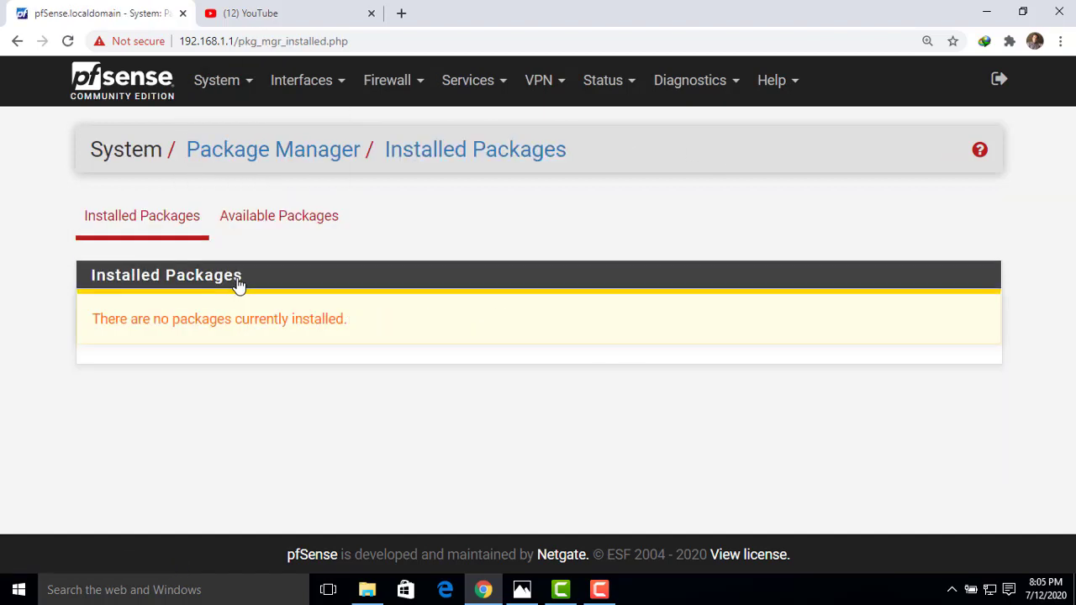
pyautogui.click(148, 223)
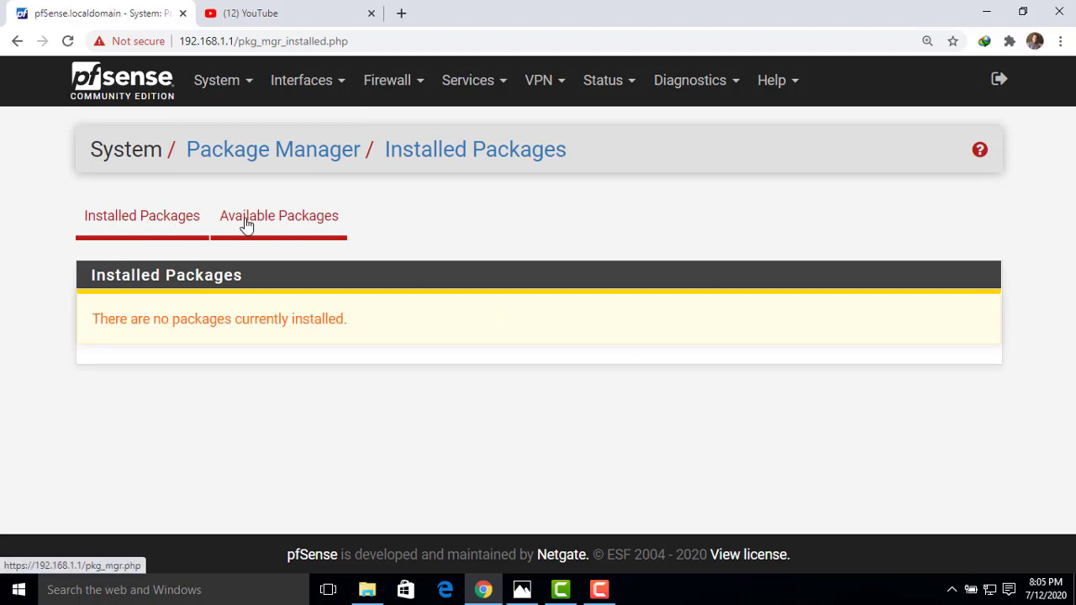
pyautogui.click(247, 225)
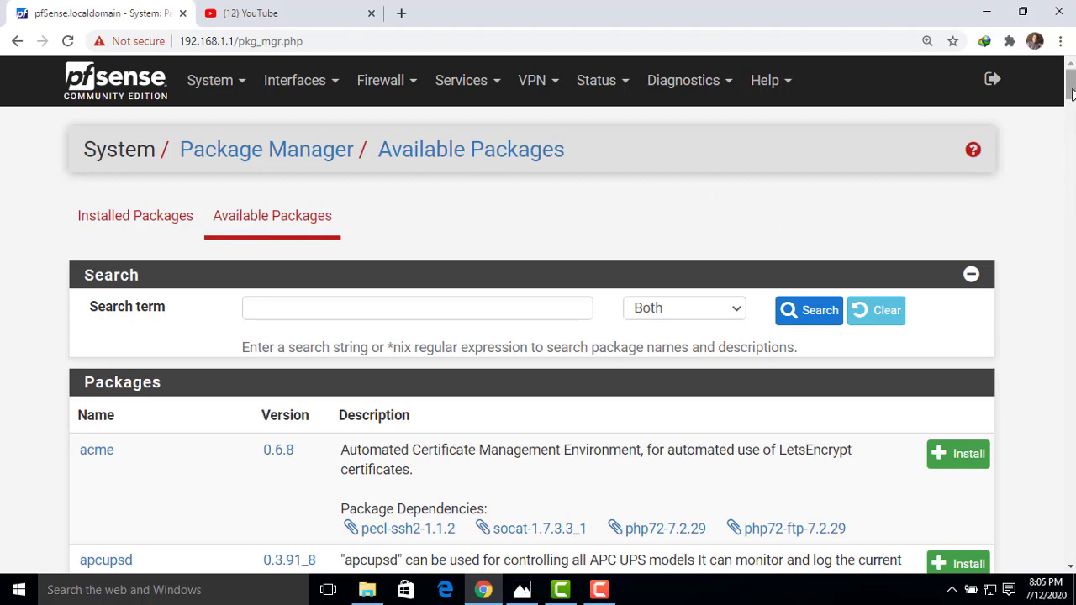
pyautogui.moveTo(1070, 87)
pyautogui.mouseDown()
pyautogui.moveTo(1070, 105)
pyautogui.moveTo(1071, 91)
pyautogui.mouseUp()
pyautogui.moveTo(1072, 92)
pyautogui.mouseDown()
pyautogui.moveTo(1072, 132)
pyautogui.moveTo(1072, 84)
pyautogui.mouseUp()
pyautogui.moveTo(1069, 91); pyautogui.dragTo(1071, 97)
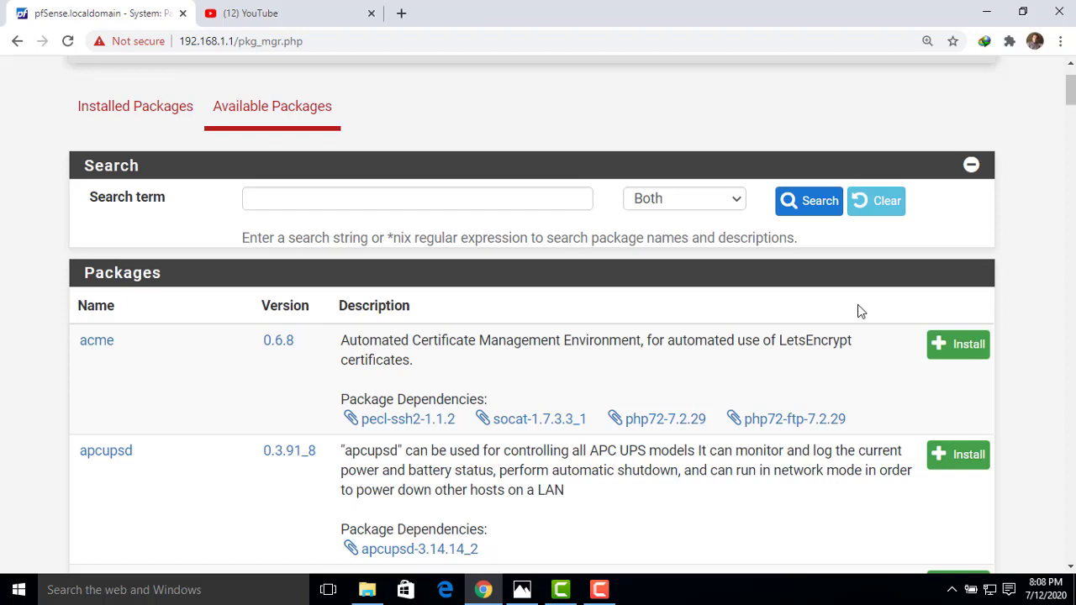
pyautogui.click(601, 590)
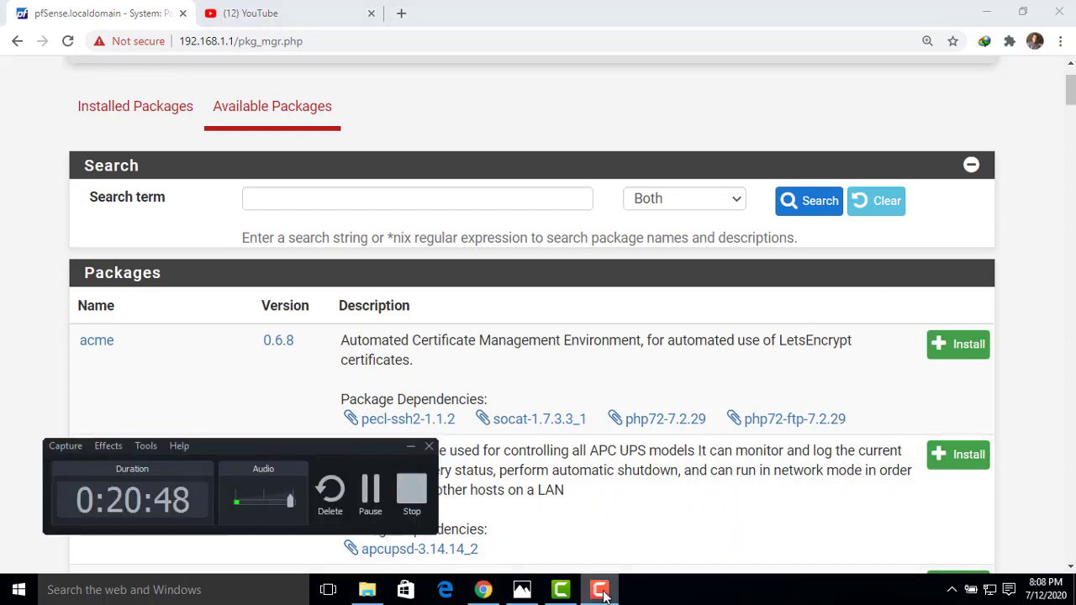